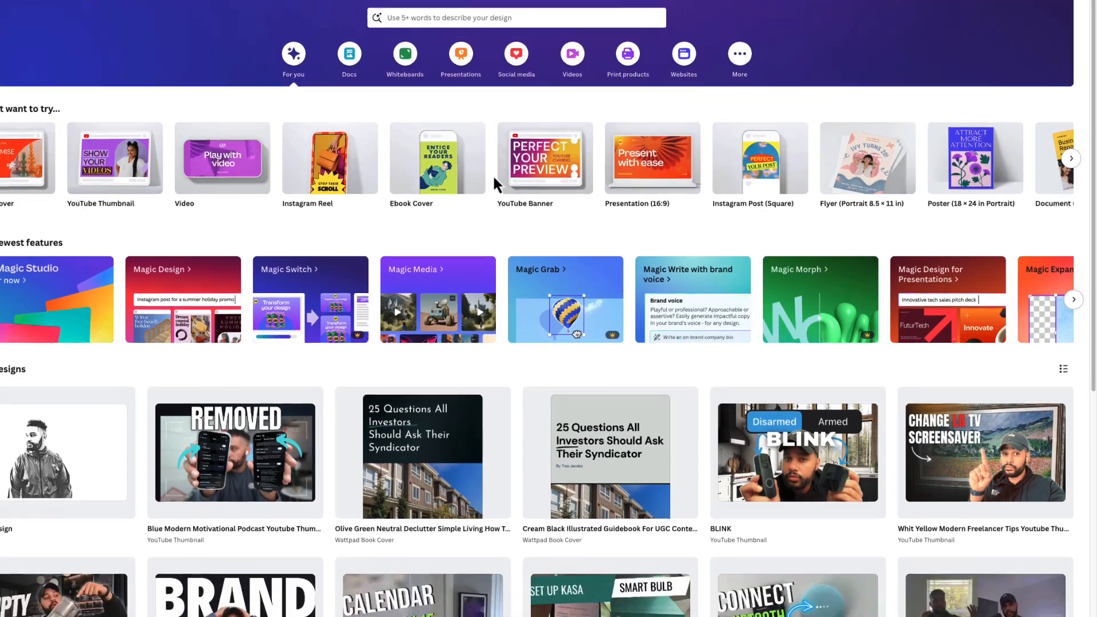
- Sign up for the Lifetime plan on the Elegant Themes pricing page
scroll(485, 171, "up", 1)
scroll(483, 168, "down", 2)
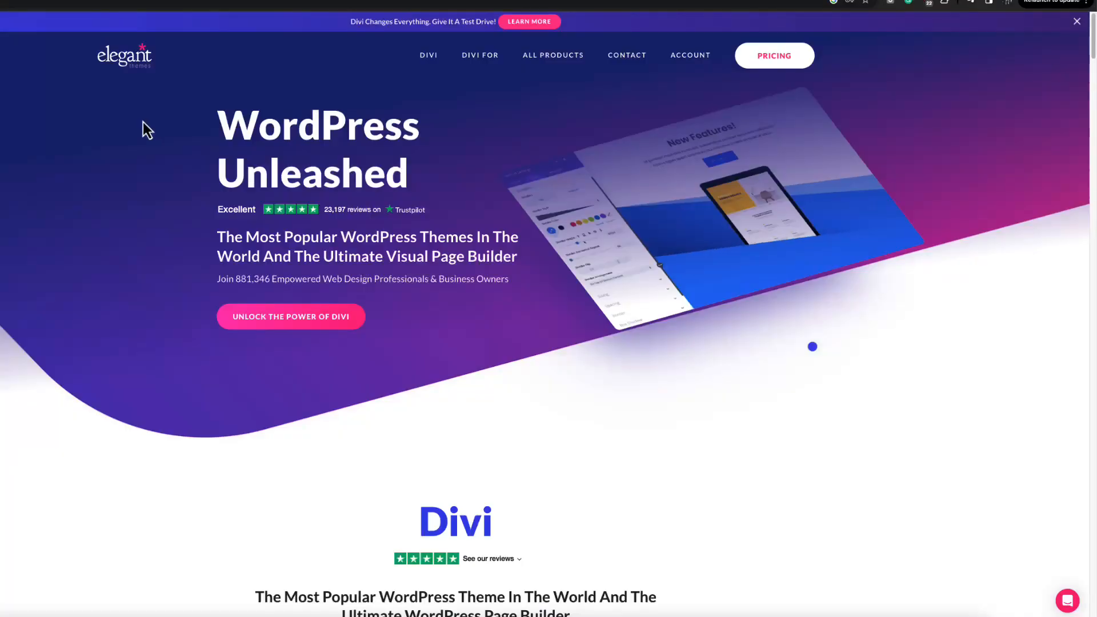
scroll(143, 121, "down", 1)
scroll(142, 122, "down", 3)
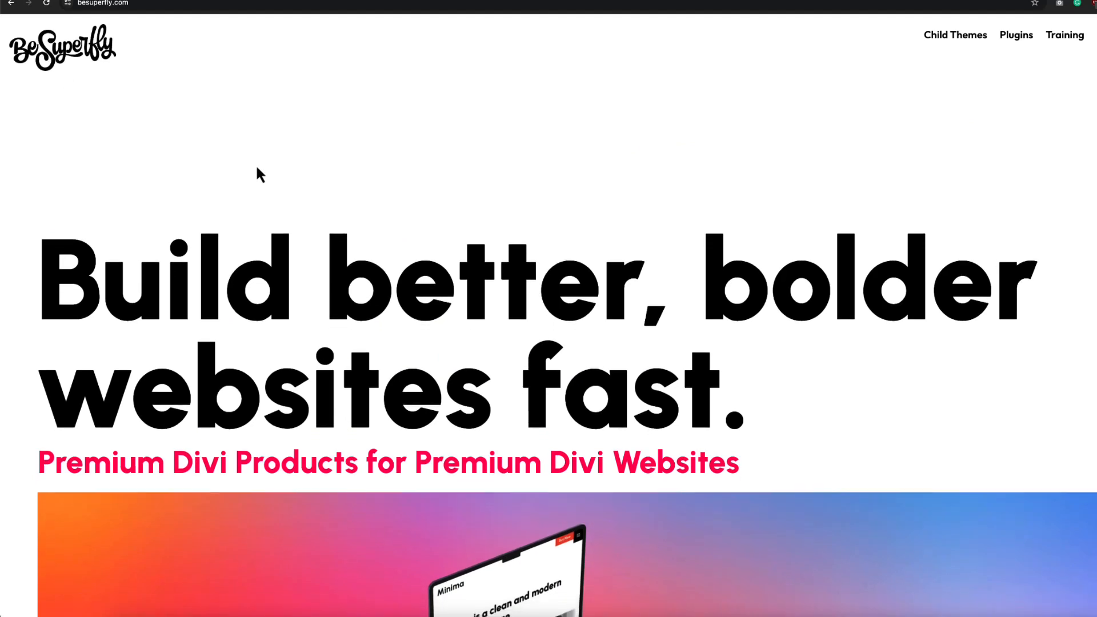
scroll(257, 168, "down", 3)
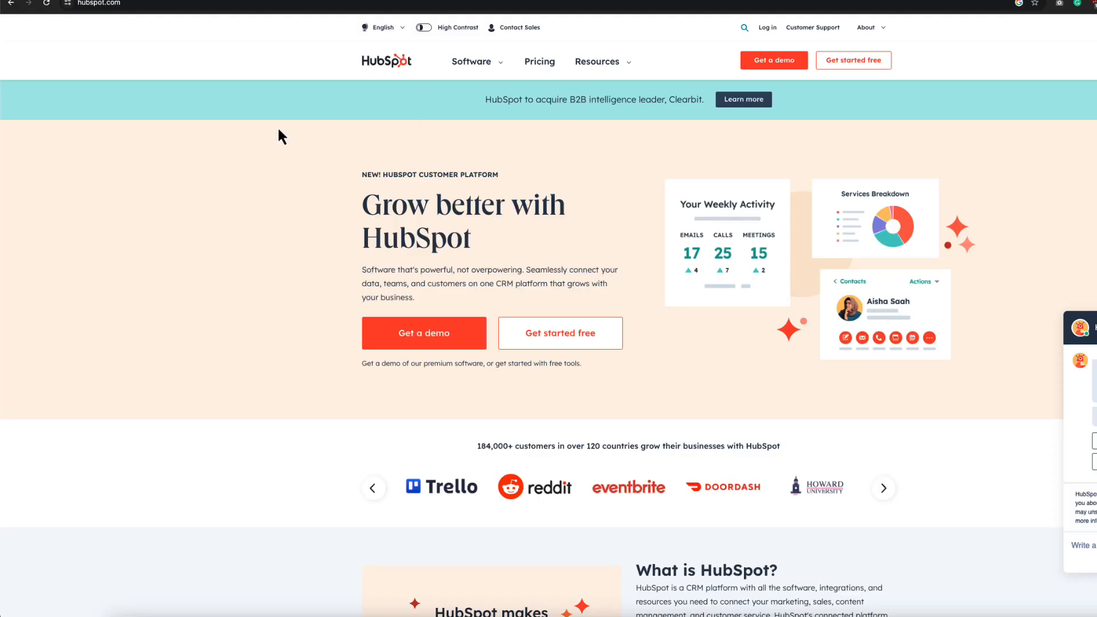
scroll(240, 153, "down", 2)
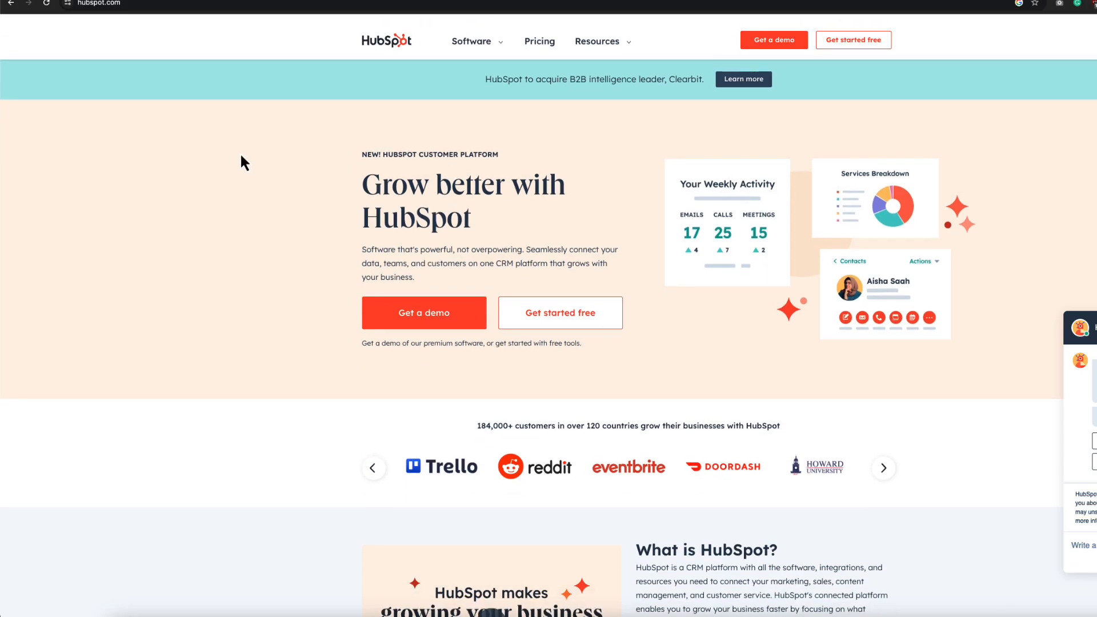
scroll(241, 152, "down", 5)
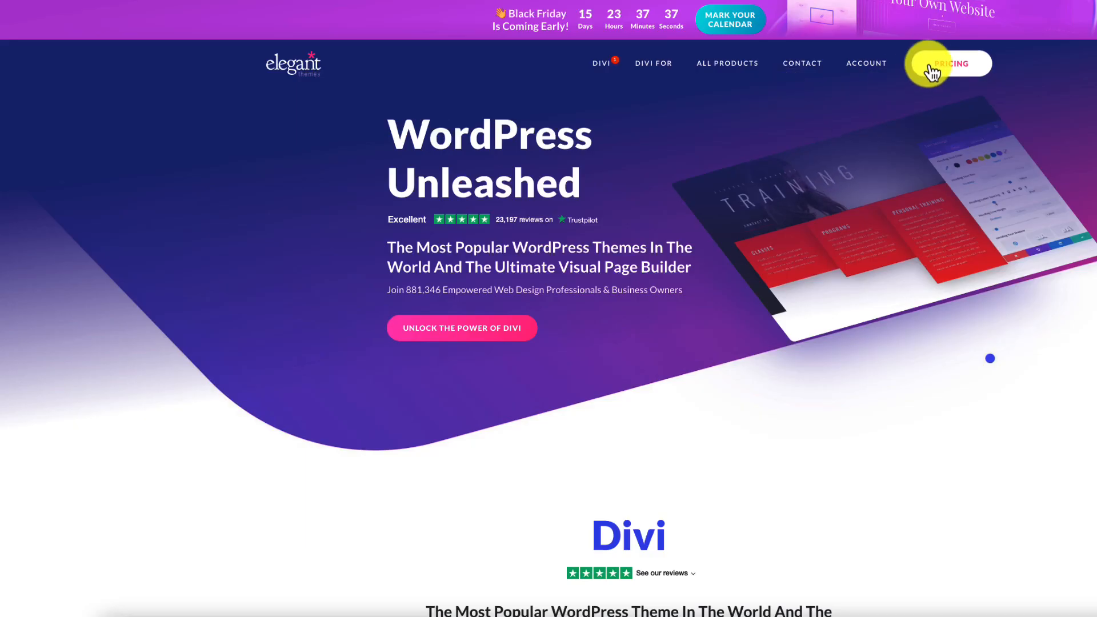
left_click(950, 65)
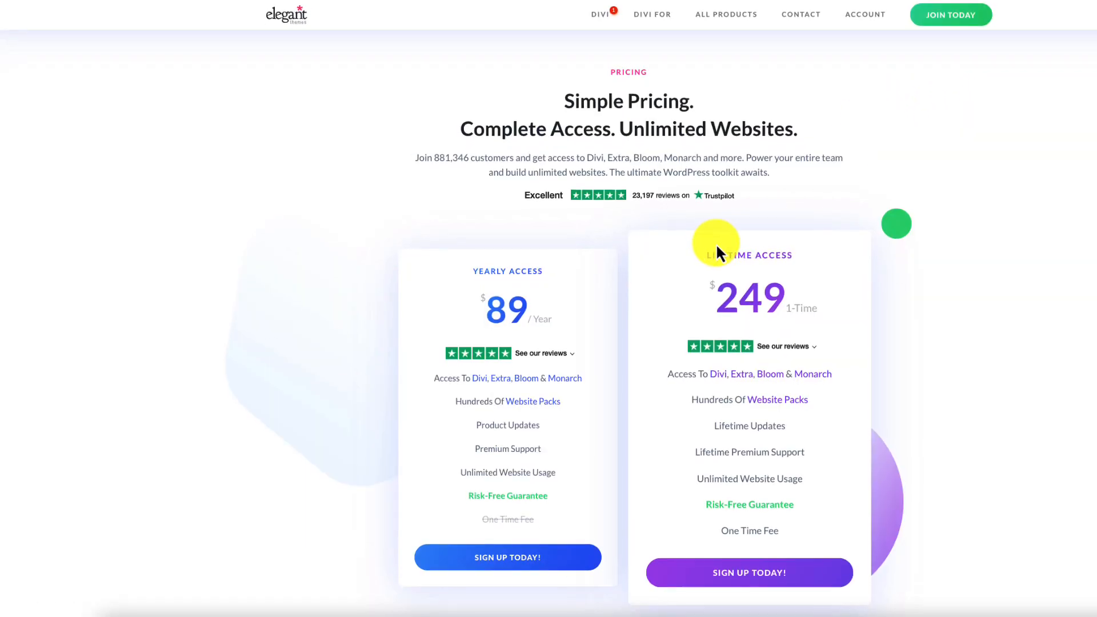
left_click(748, 551)
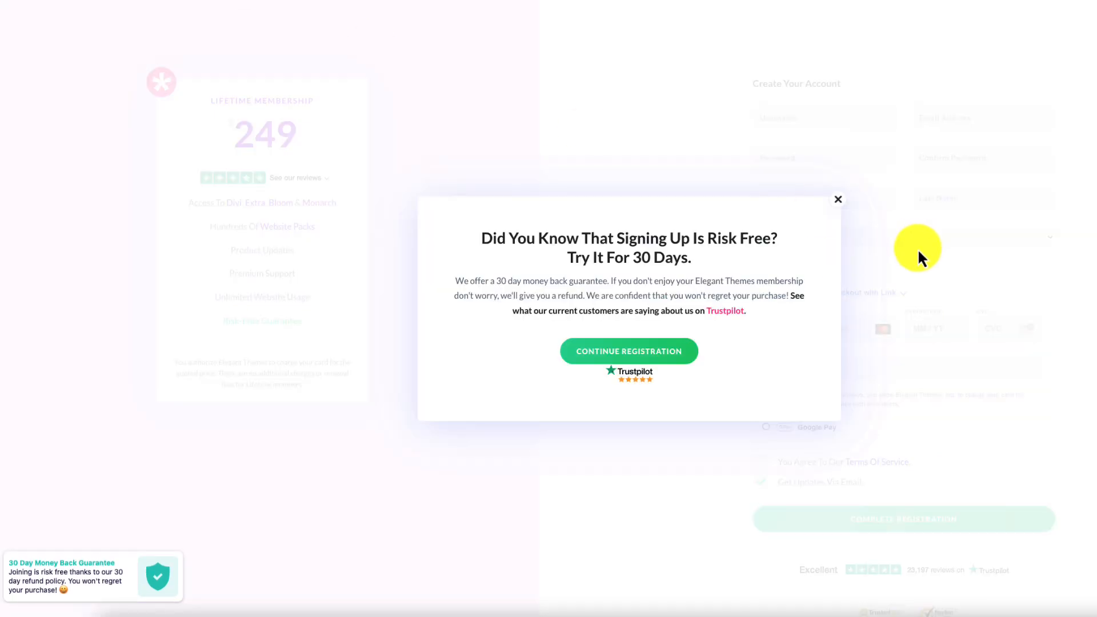
left_click(842, 204)
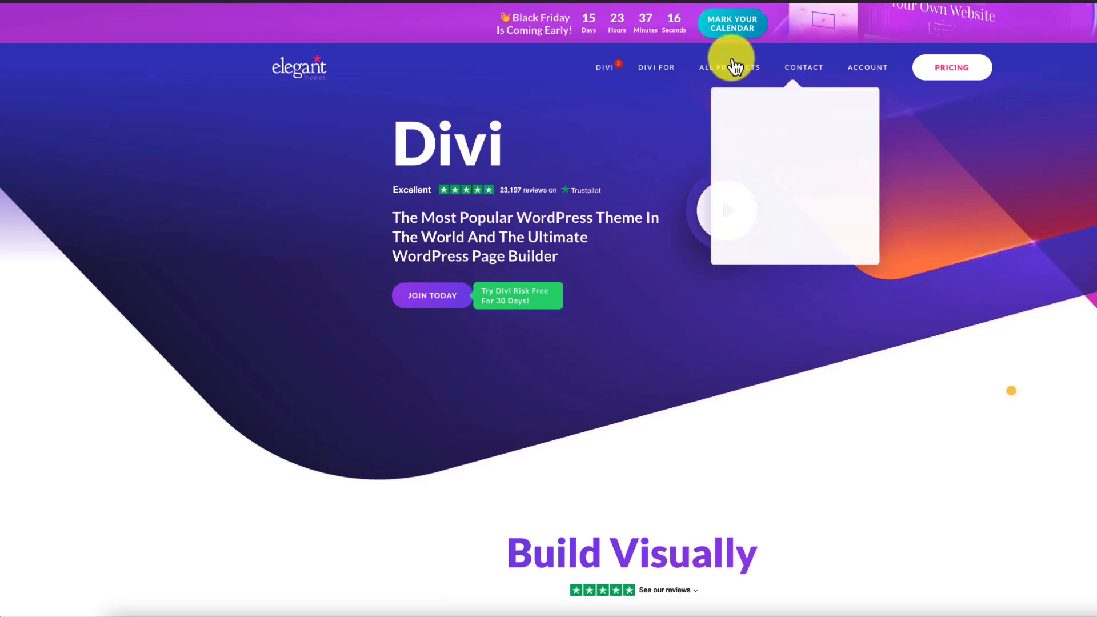
- Download the Divi theme zip from the members' Product Downloads area
mouse_move(880, 73)
left_click(880, 106)
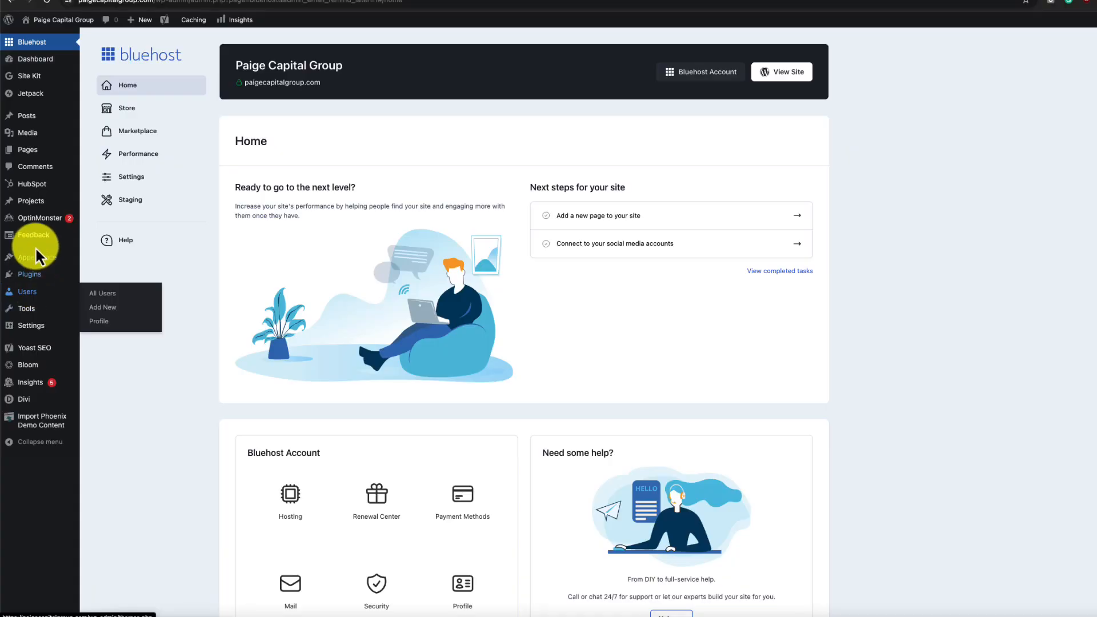
mouse_move(41, 264)
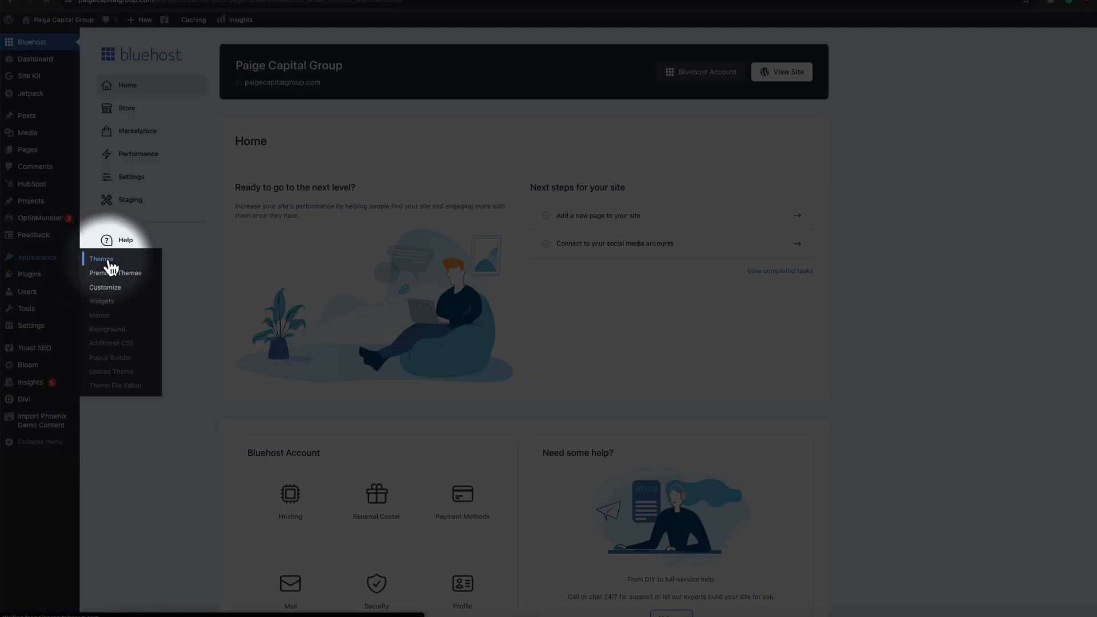
- Open the Upload Theme form and resize the browser to reveal Divi.zip in Downloads
left_click(111, 267)
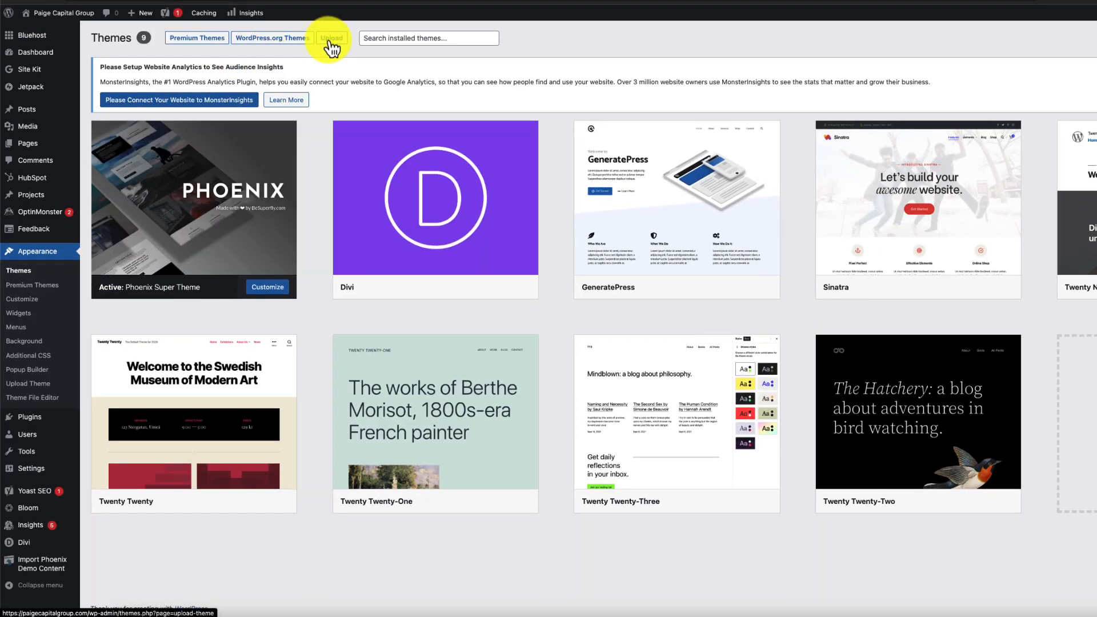
left_click(331, 46)
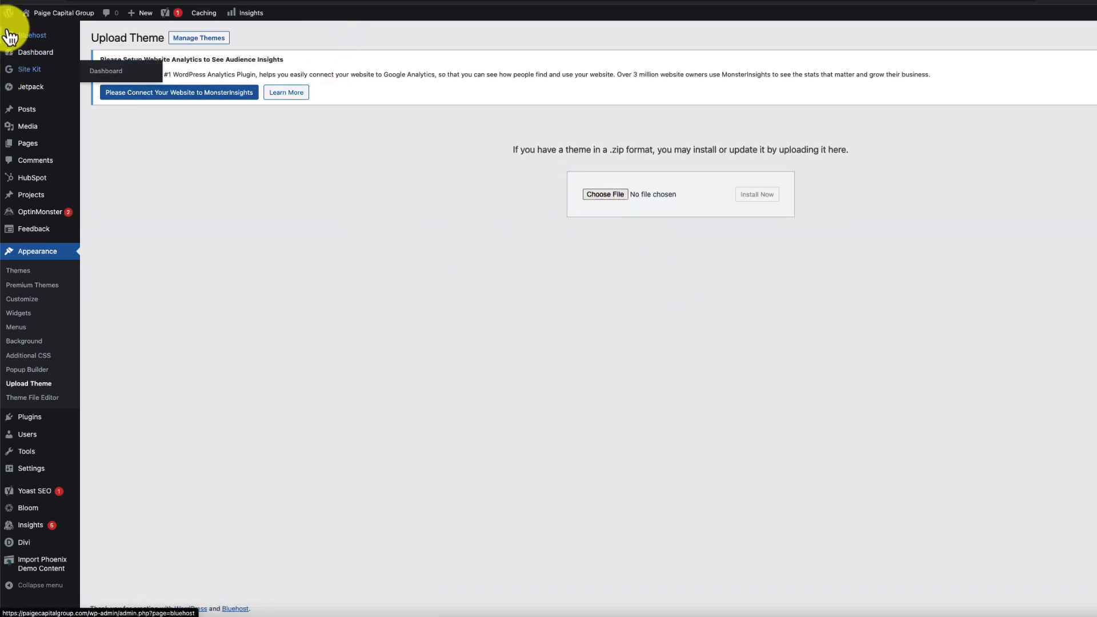
left_click_drag(1, 27, 389, 46)
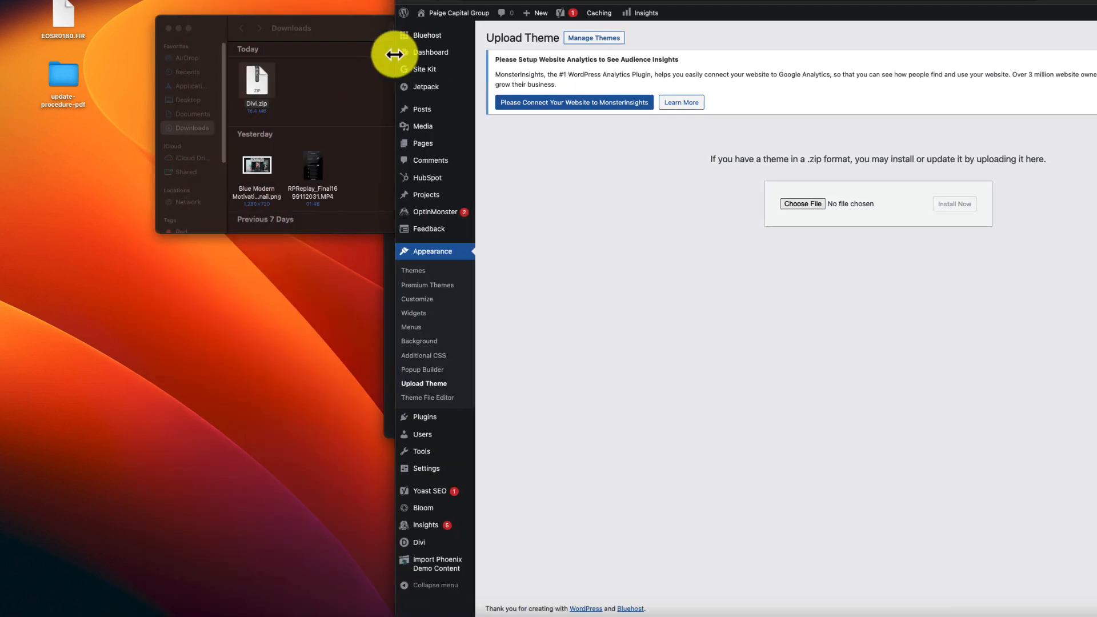
left_click_drag(229, 40, 80, 29)
left_click(649, 248)
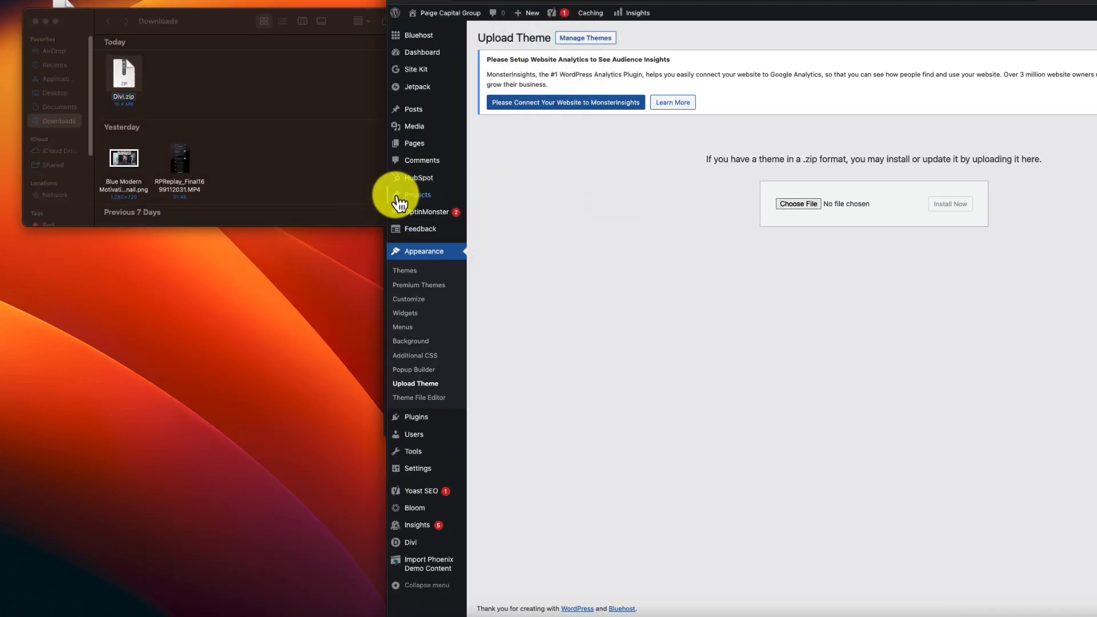
left_click_drag(386, 176, 220, 166)
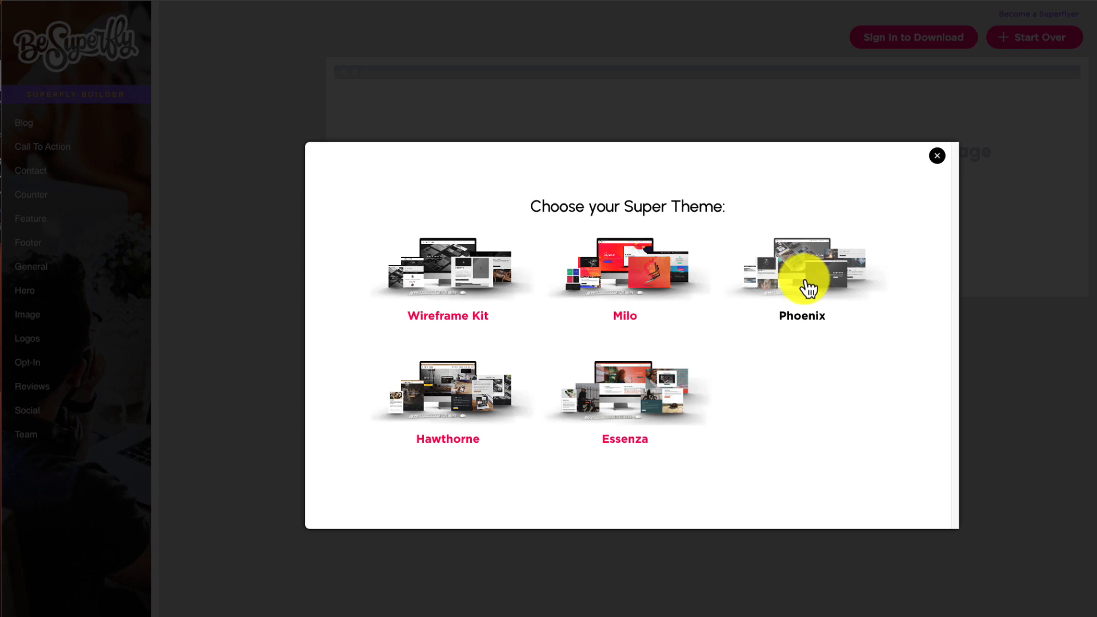
- Choose Phoenix and lay out a desert hero, a feature section and an image section
left_click(799, 317)
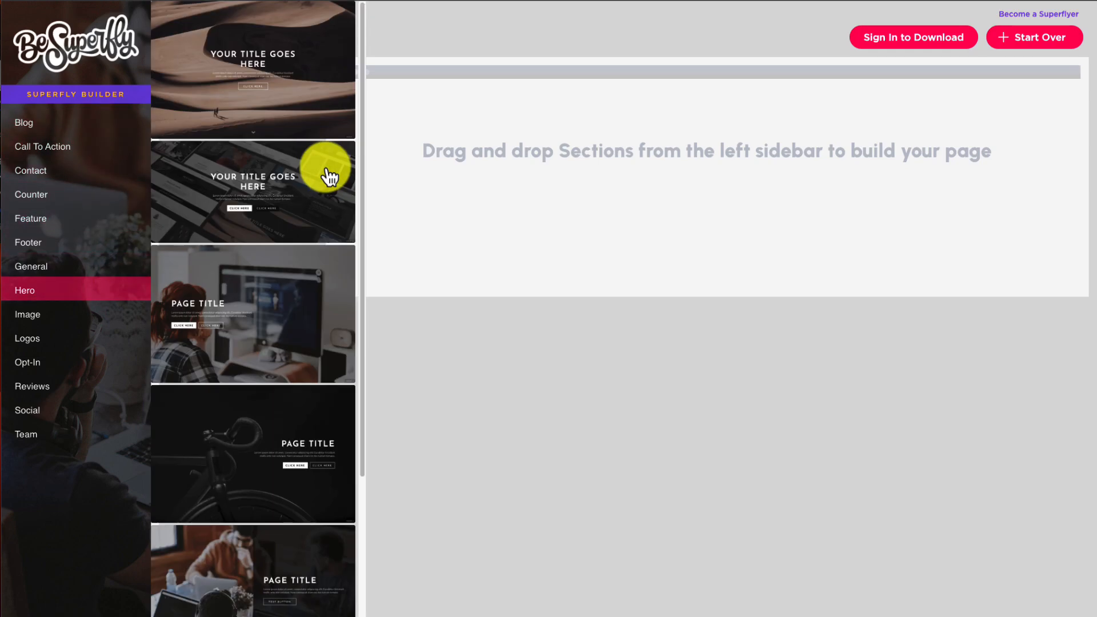
left_click_drag(236, 95, 572, 171)
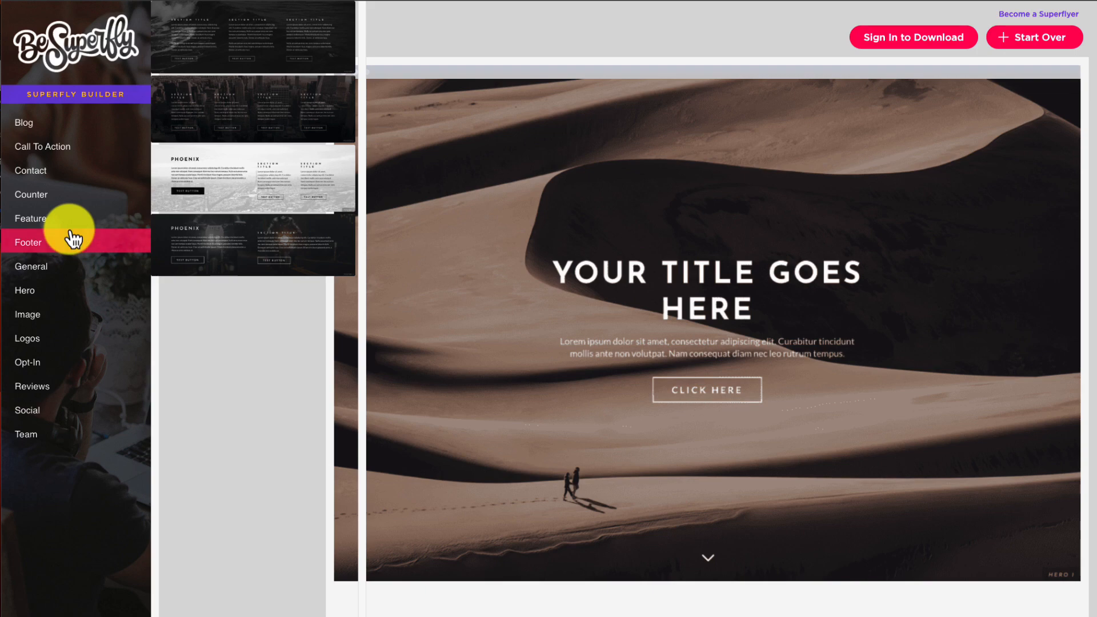
mouse_move(74, 221)
left_click_drag(247, 225, 713, 569)
scroll(714, 470, "down", 4)
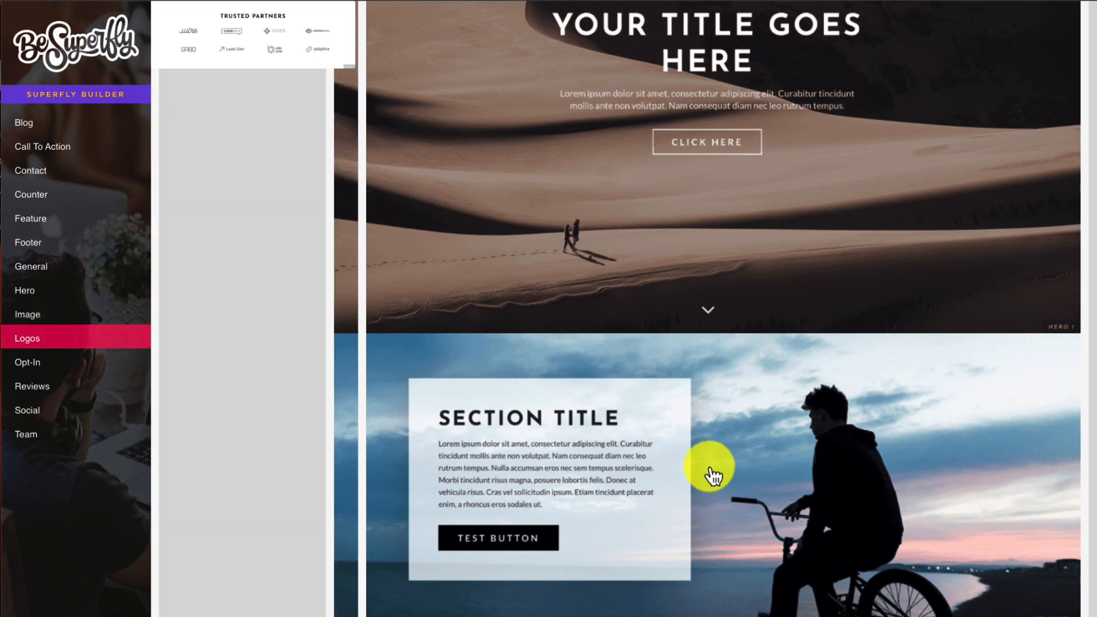
left_click_drag(250, 350, 766, 571)
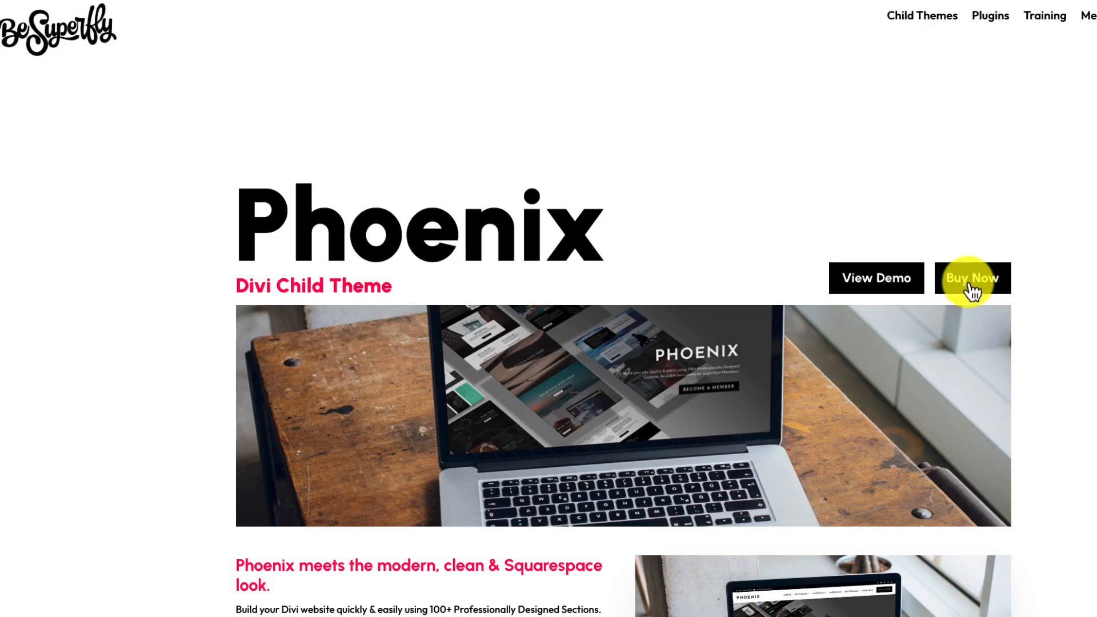
- Buy the Phoenix child theme and download the phoenix_1.1.2 zip from API Downloads
left_click(971, 280)
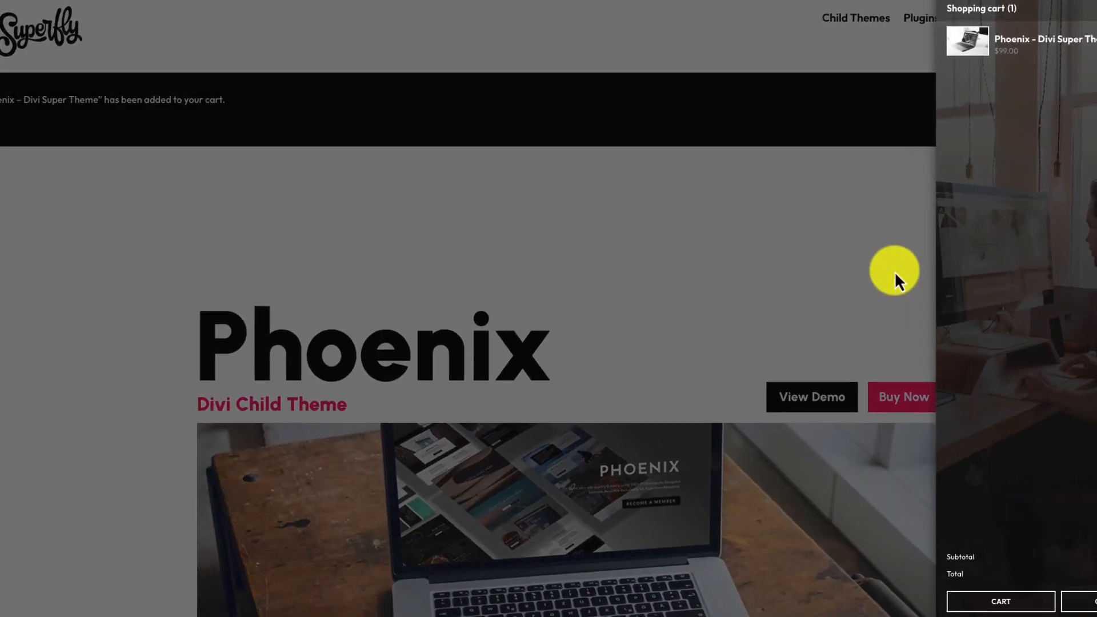
left_click(1013, 583)
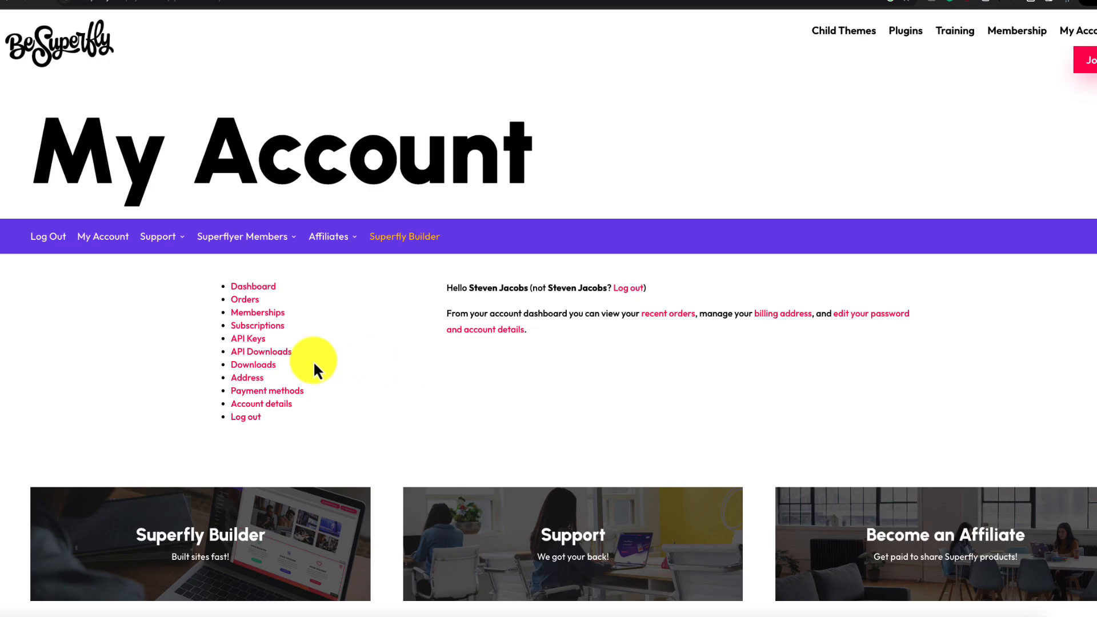
left_click(282, 354)
left_click(889, 304)
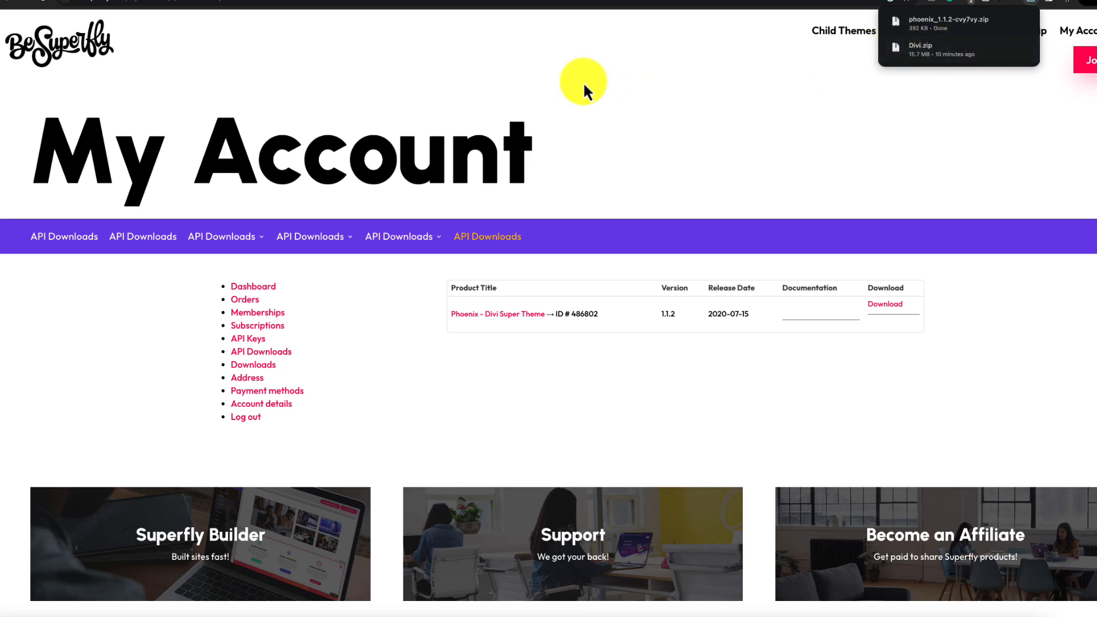
left_click(606, 70)
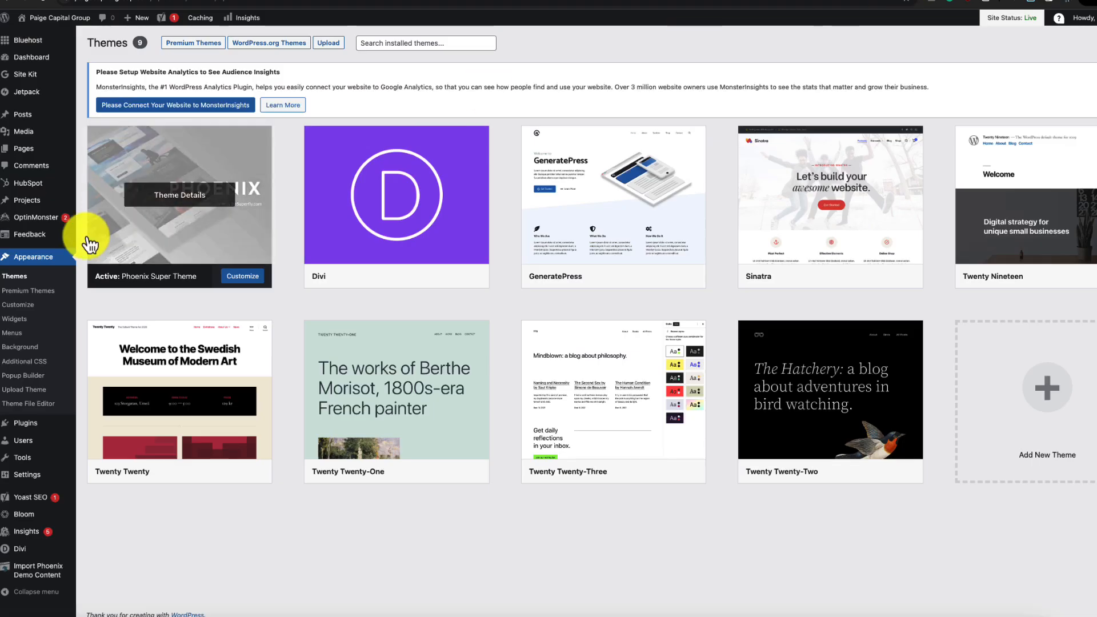
- Upload the Phoenix zip as a theme and import the Phoenix demo content
left_click(26, 260)
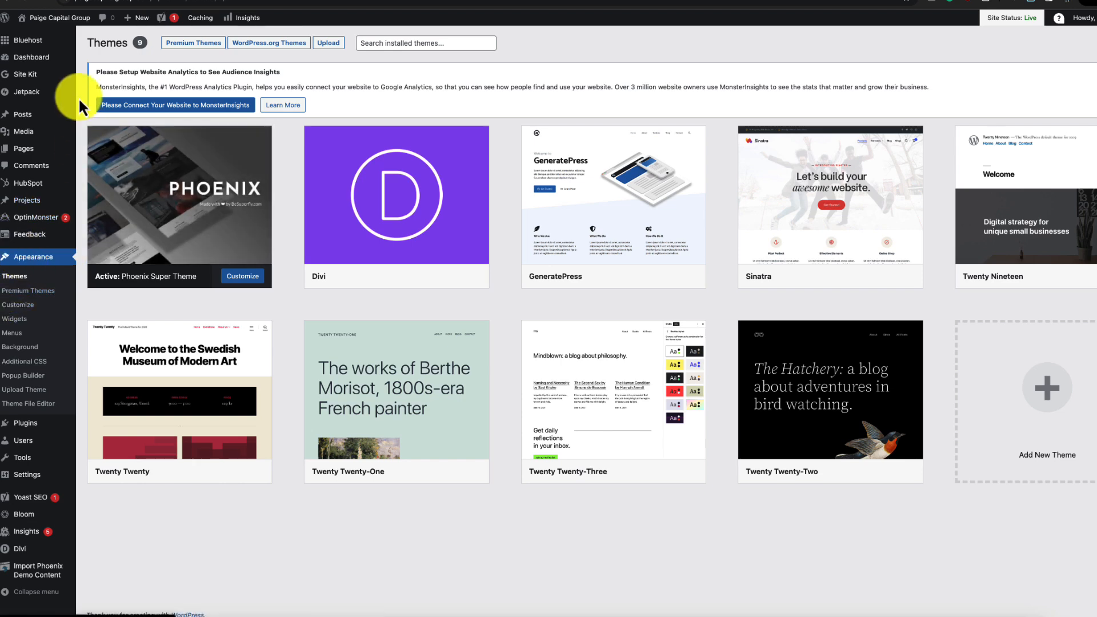
left_click(331, 44)
left_click(1032, 3)
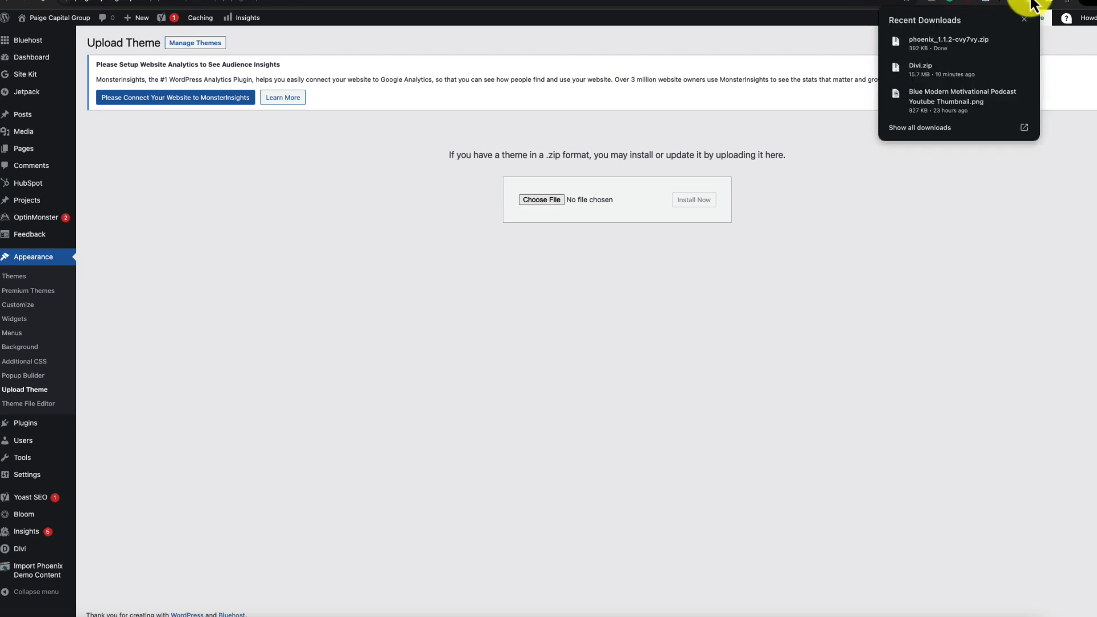
left_click_drag(709, 205, 538, 202)
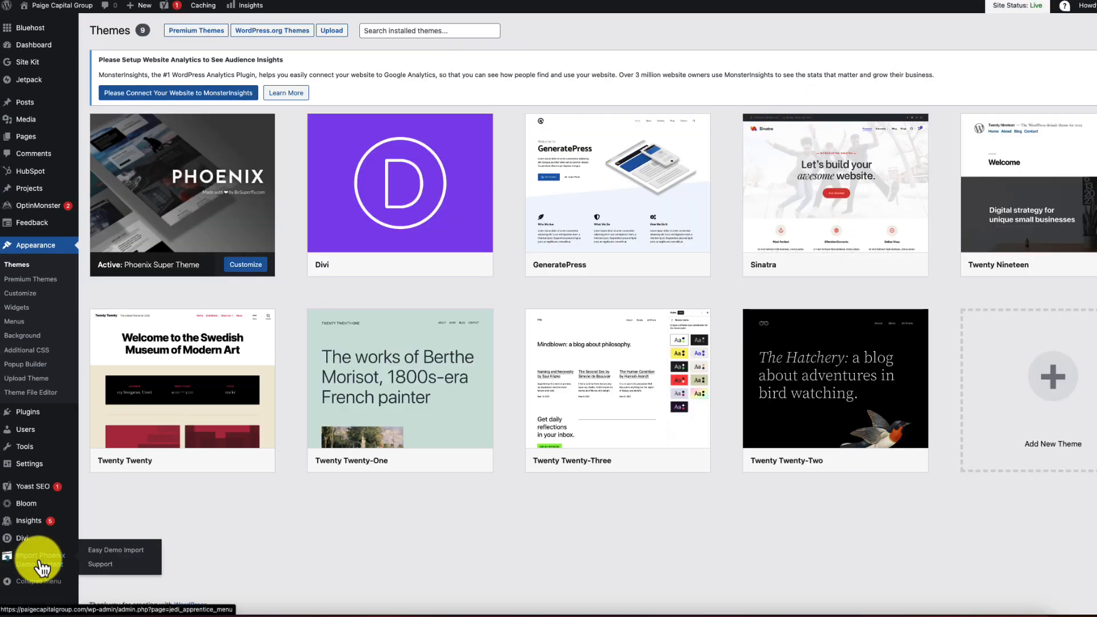
left_click(41, 566)
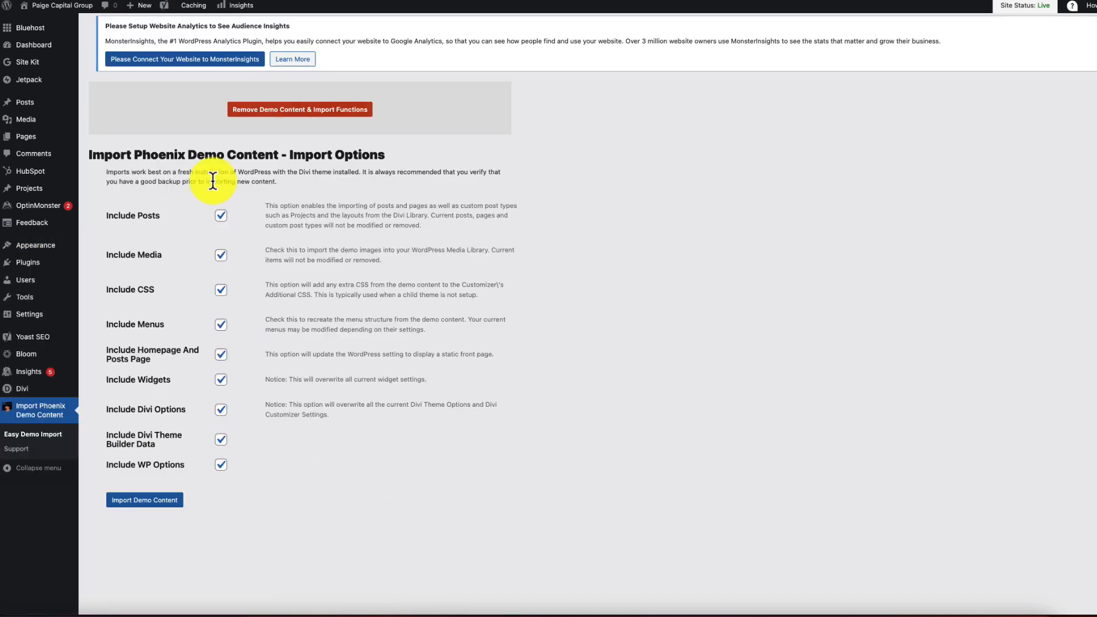
left_click(163, 499)
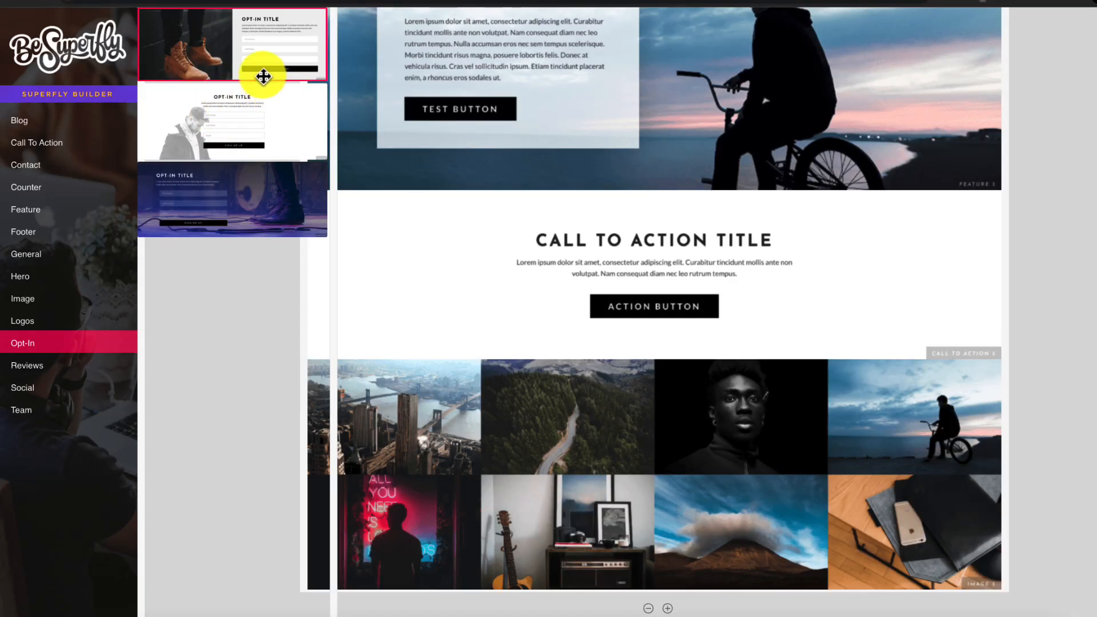
- Drag in an opt-in section, then start a new page called TEST from Pages
left_click_drag(258, 74, 663, 208)
scroll(658, 225, "up", 10)
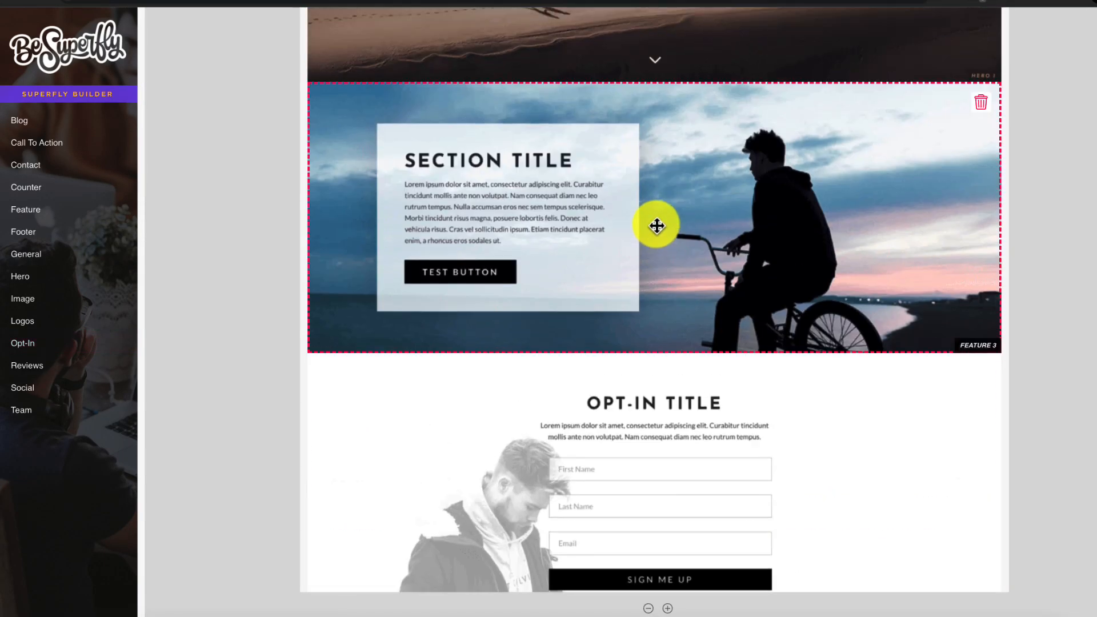
scroll(655, 228, "down", 10)
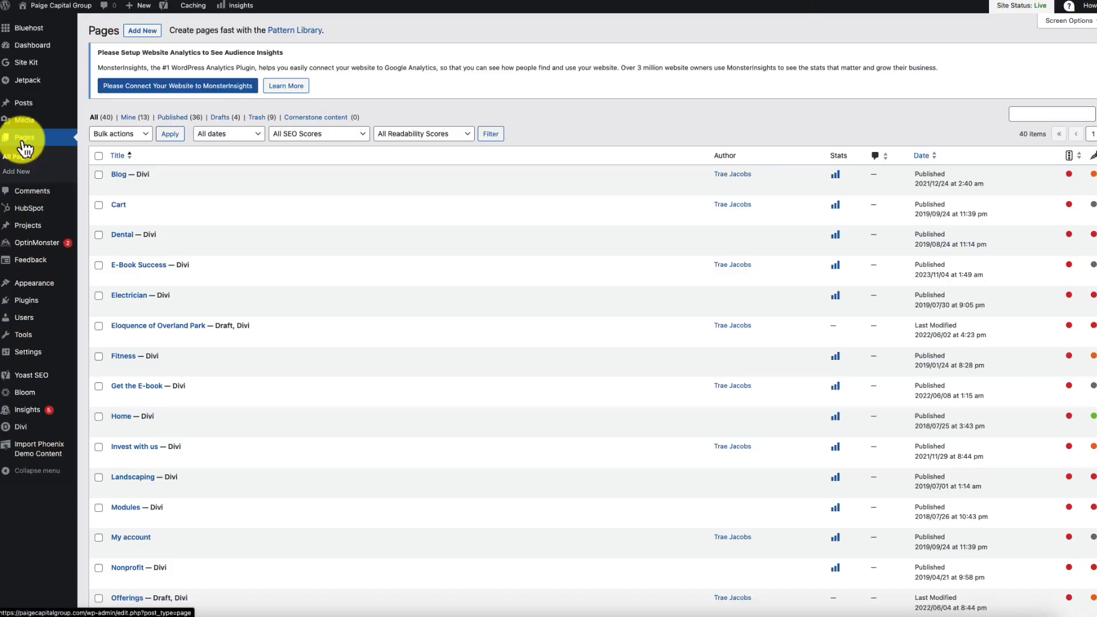
left_click(24, 147)
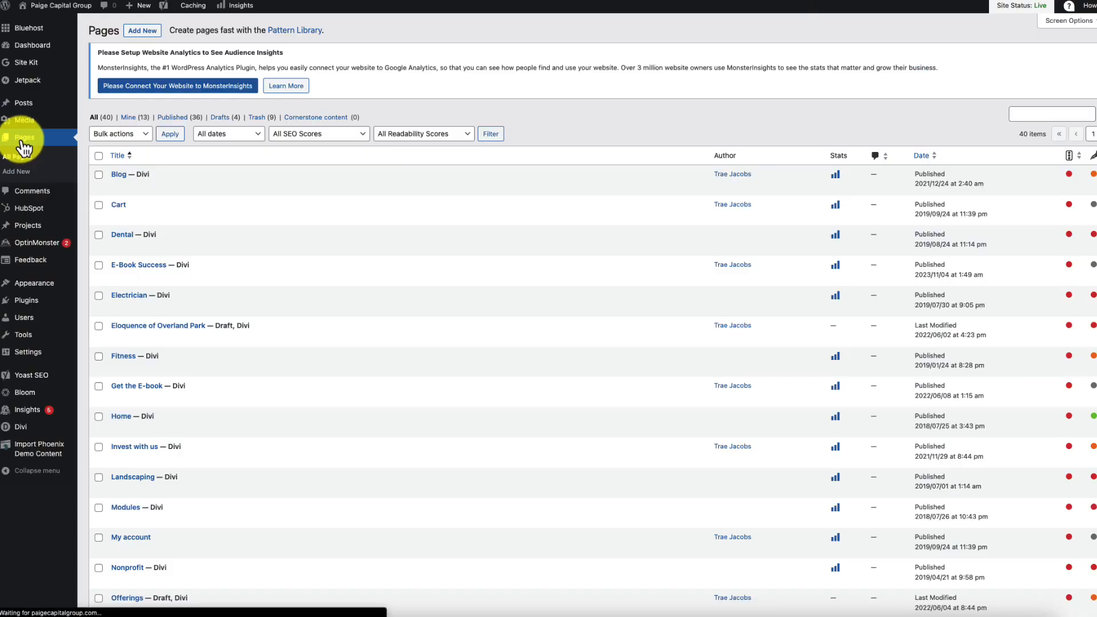
left_click(142, 32)
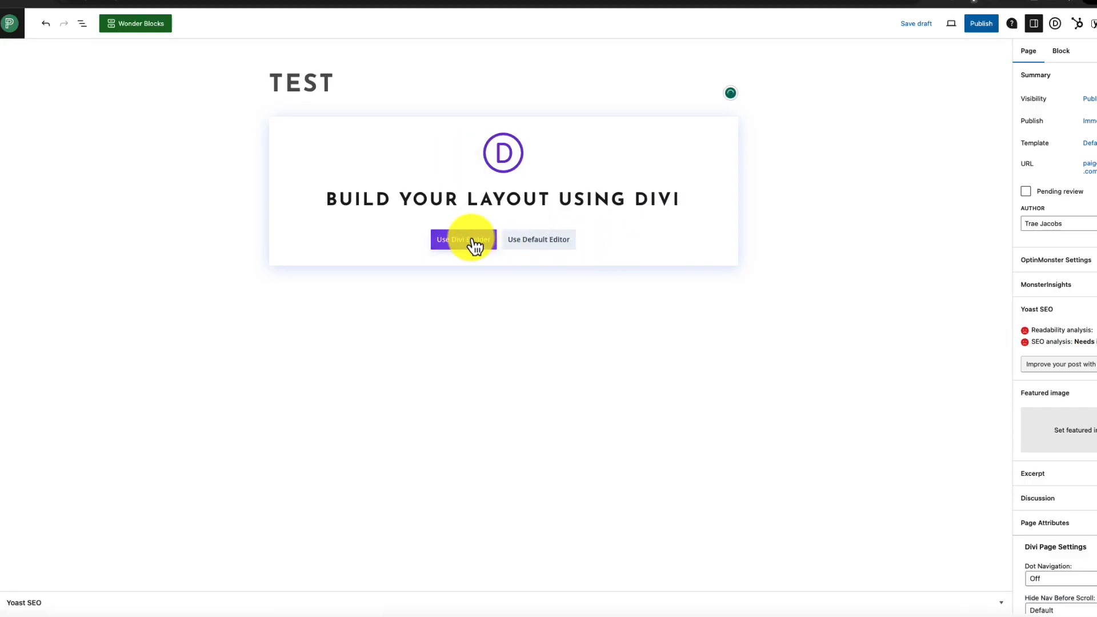
- Build TEST from scratch in Divi with one empty single-column row, then open the library
left_click(474, 241)
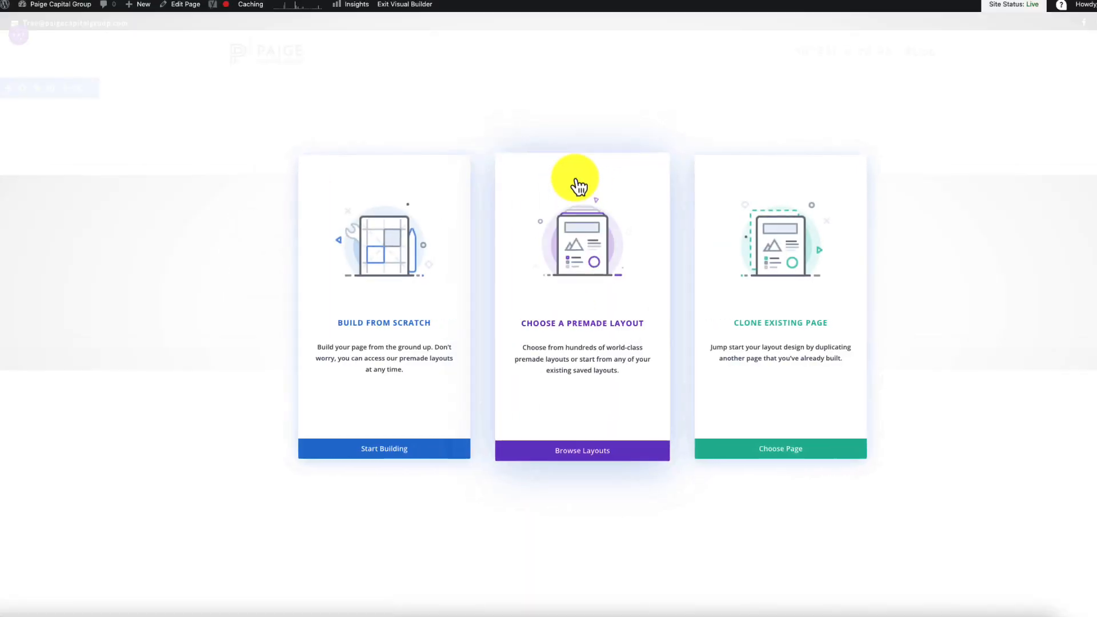
left_click(419, 333)
left_click(516, 207)
left_click(663, 161)
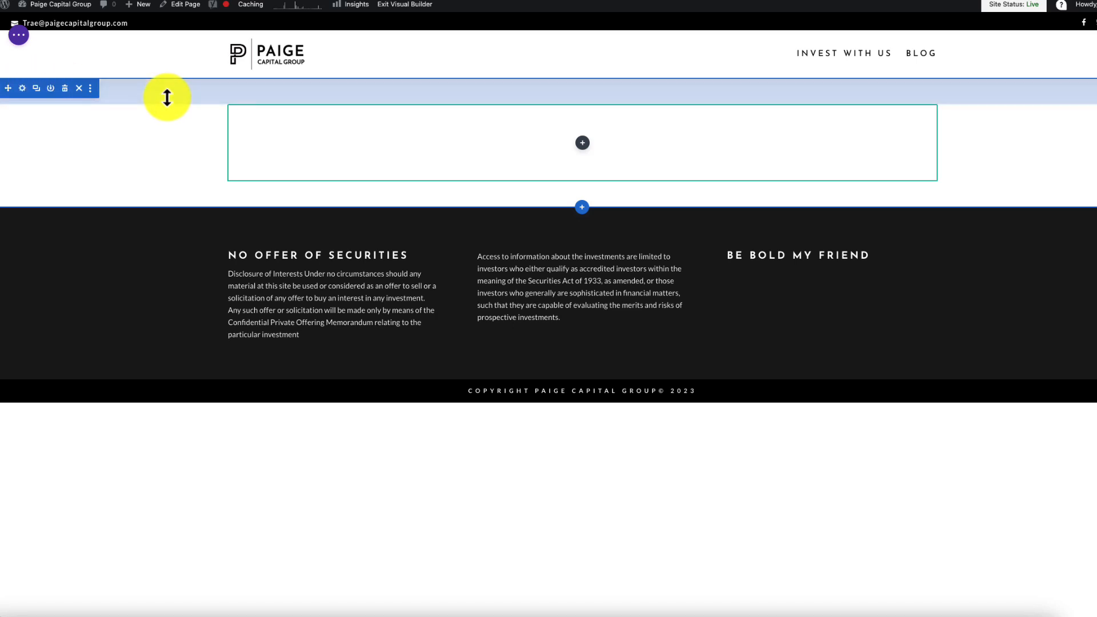
left_click(582, 208)
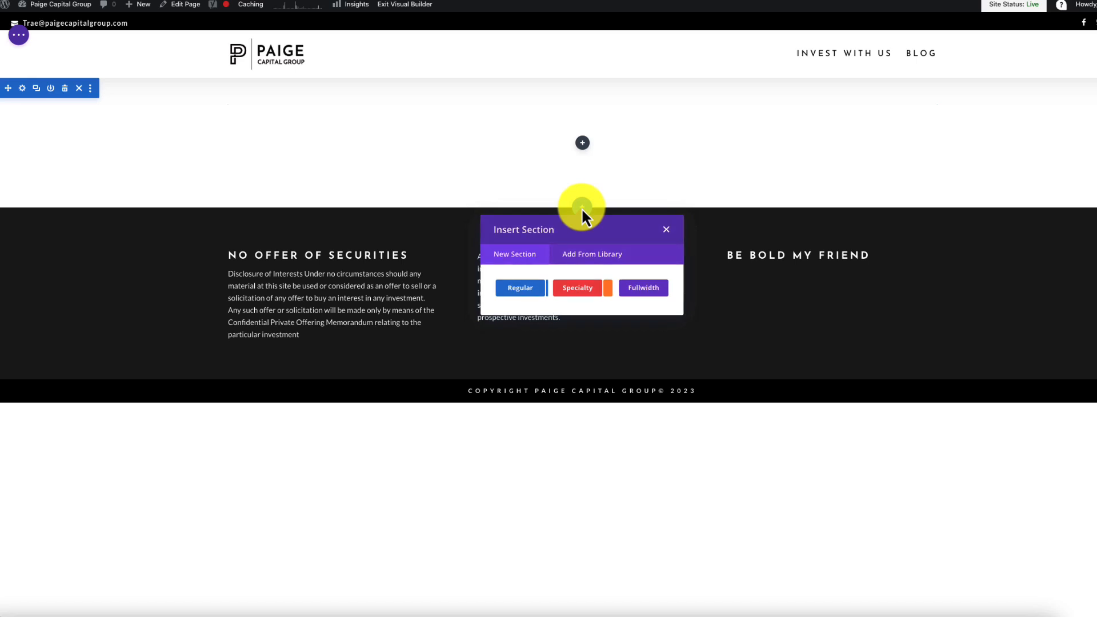
left_click(599, 257)
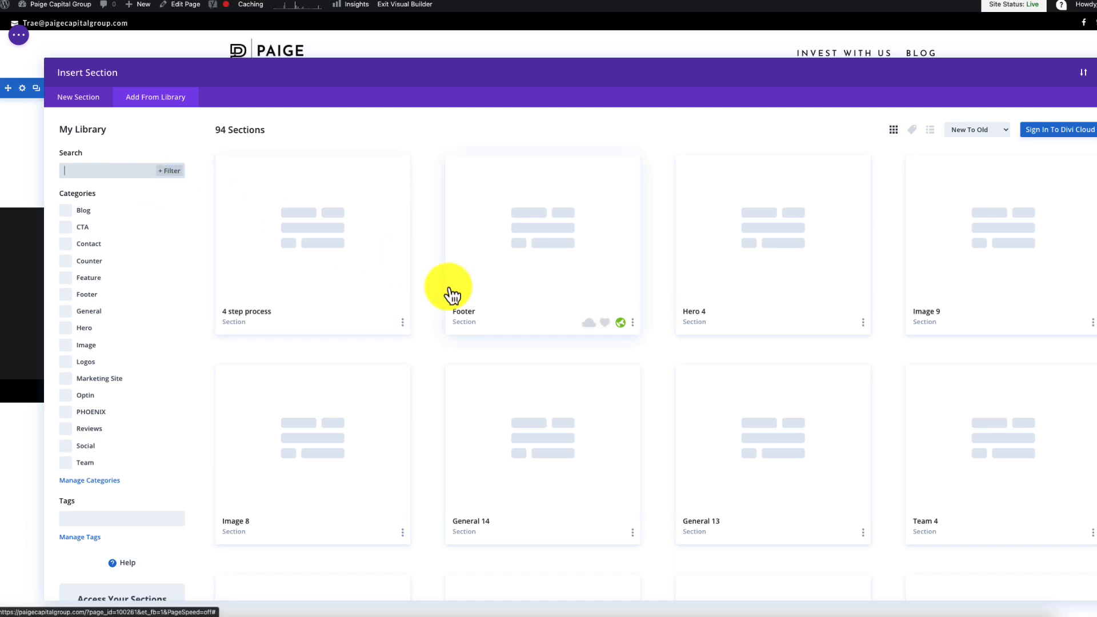
- Insert the saved Hero 1 section and delete the empty section above it
scroll(450, 290, "down", 1)
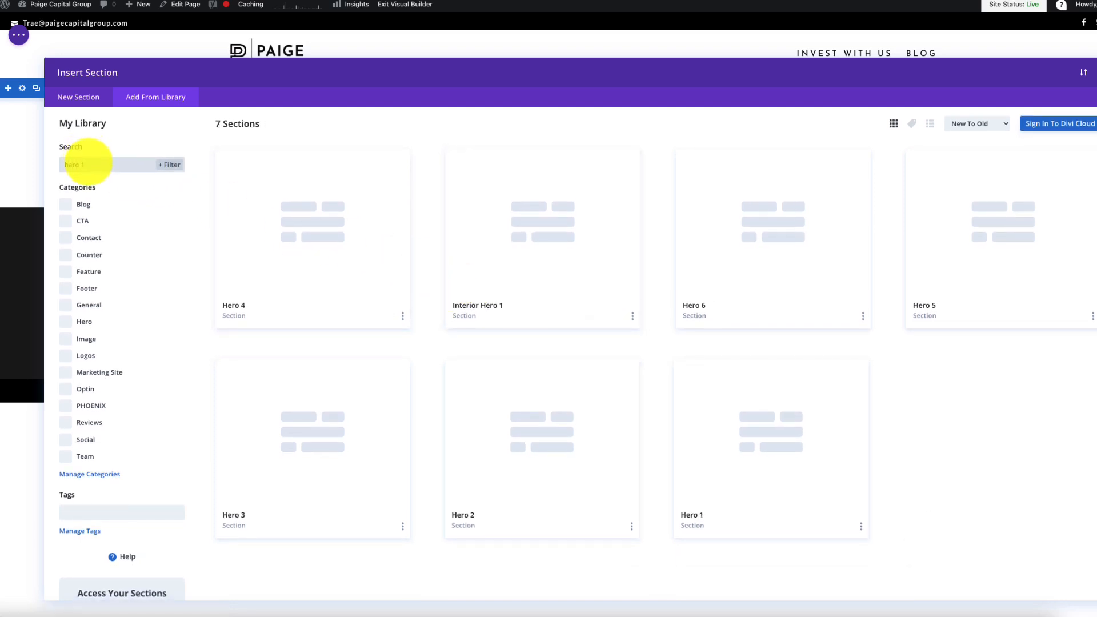
left_click(787, 449)
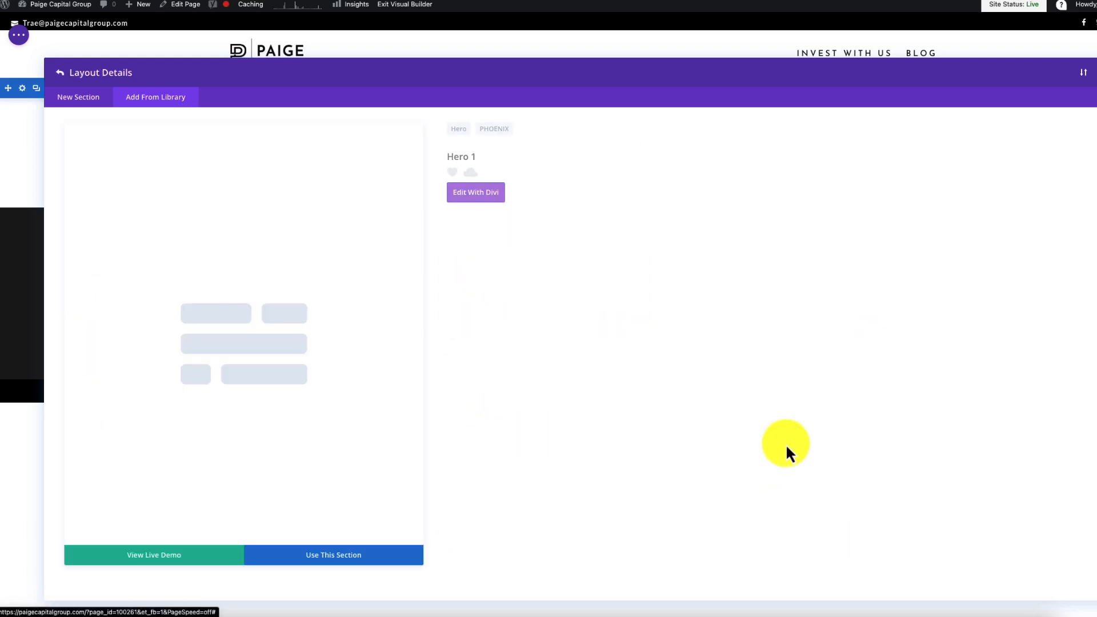
left_click(341, 561)
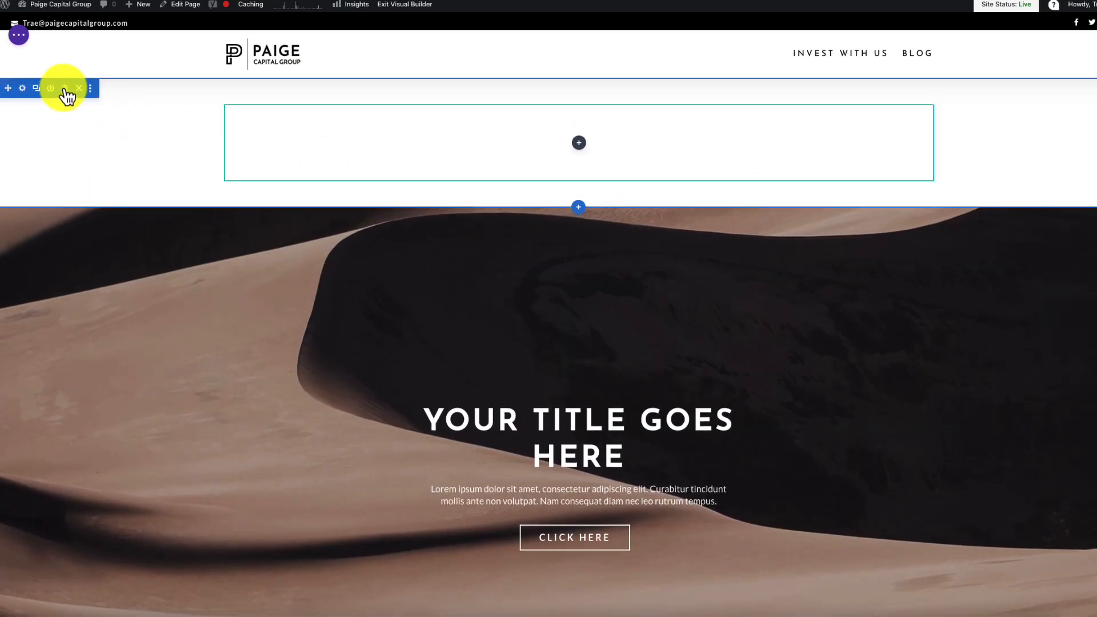
left_click(78, 88)
scroll(529, 280, "down", 3)
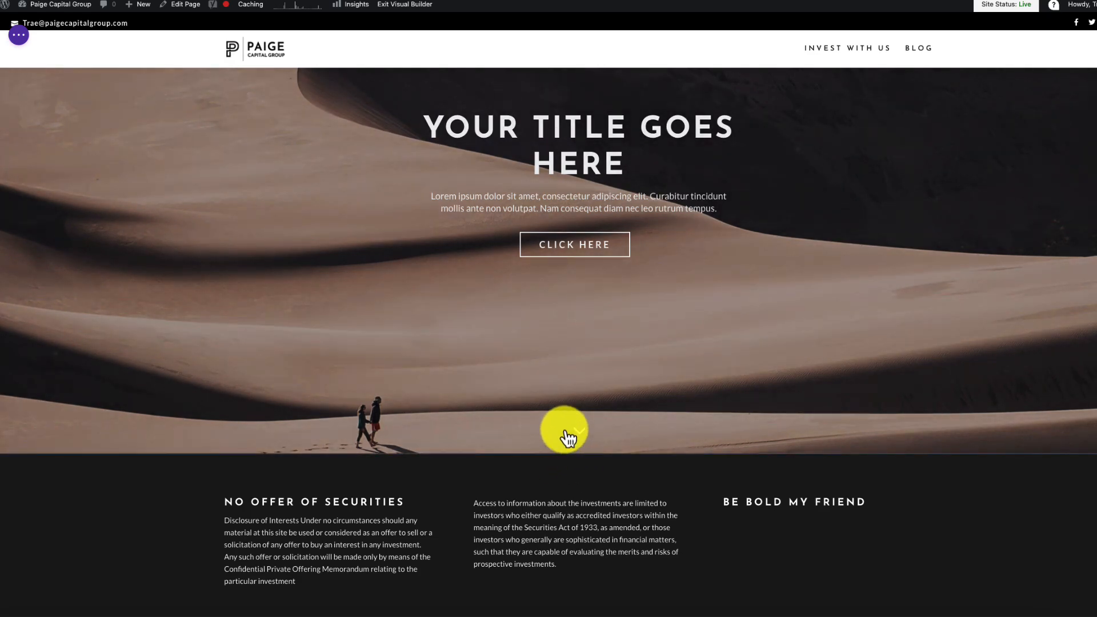
- Insert the saved General 13 blockquote section beneath the desert hero
left_click(579, 455)
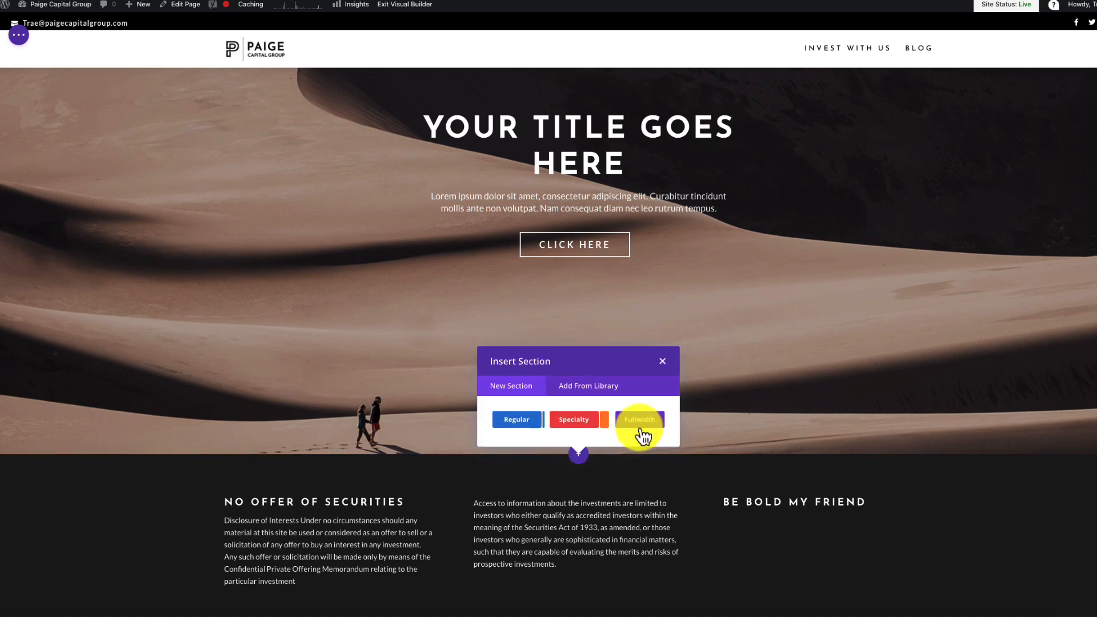
left_click(594, 386)
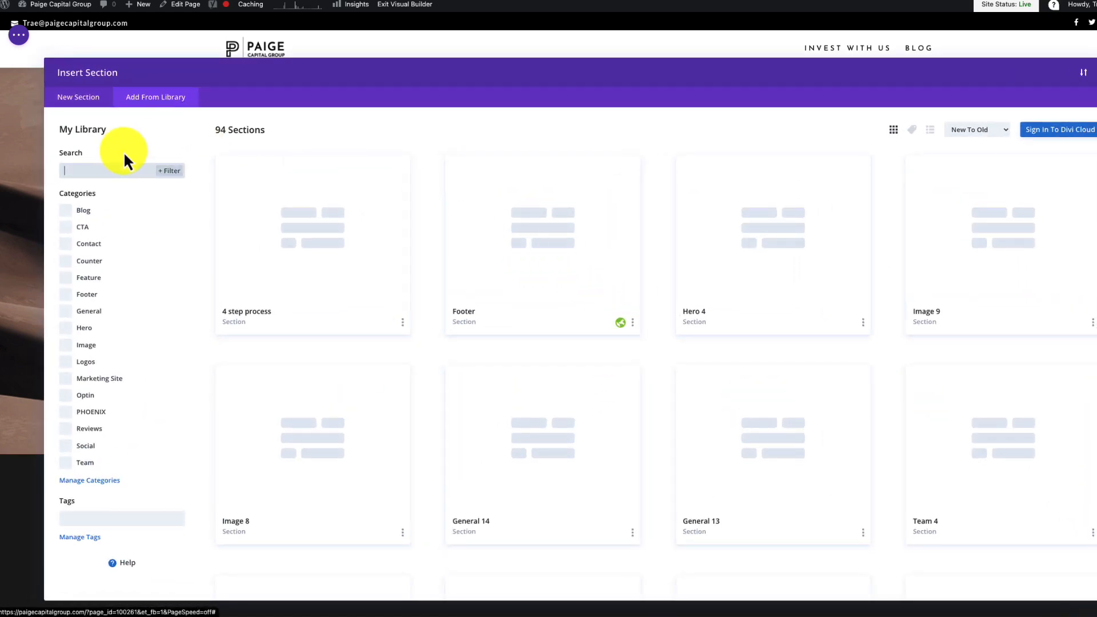
scroll(573, 343, "down", 1)
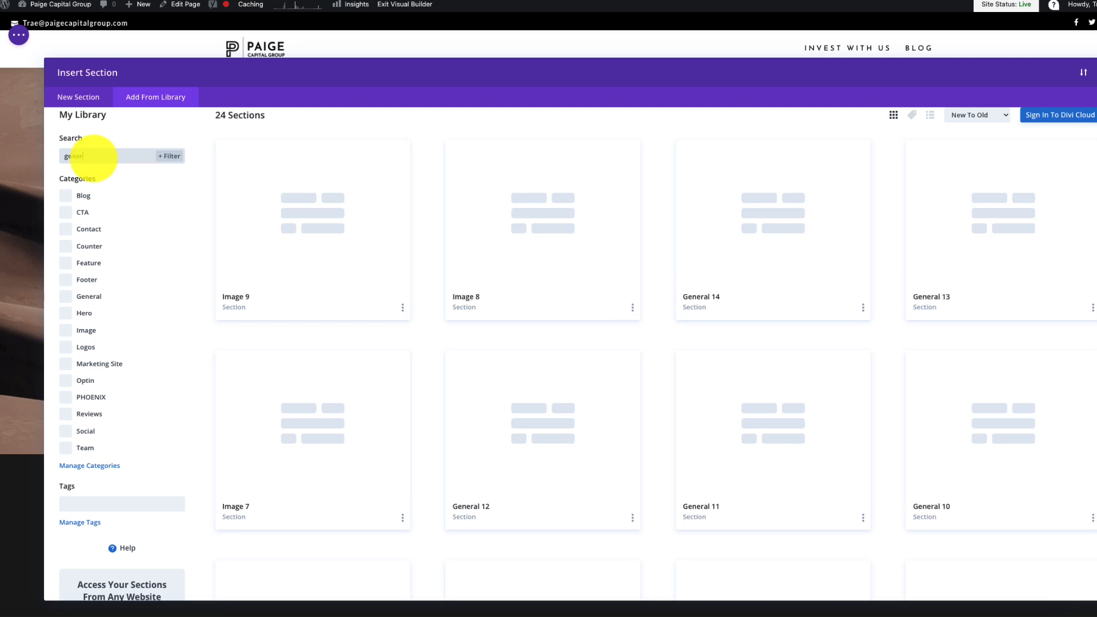
left_click(564, 246)
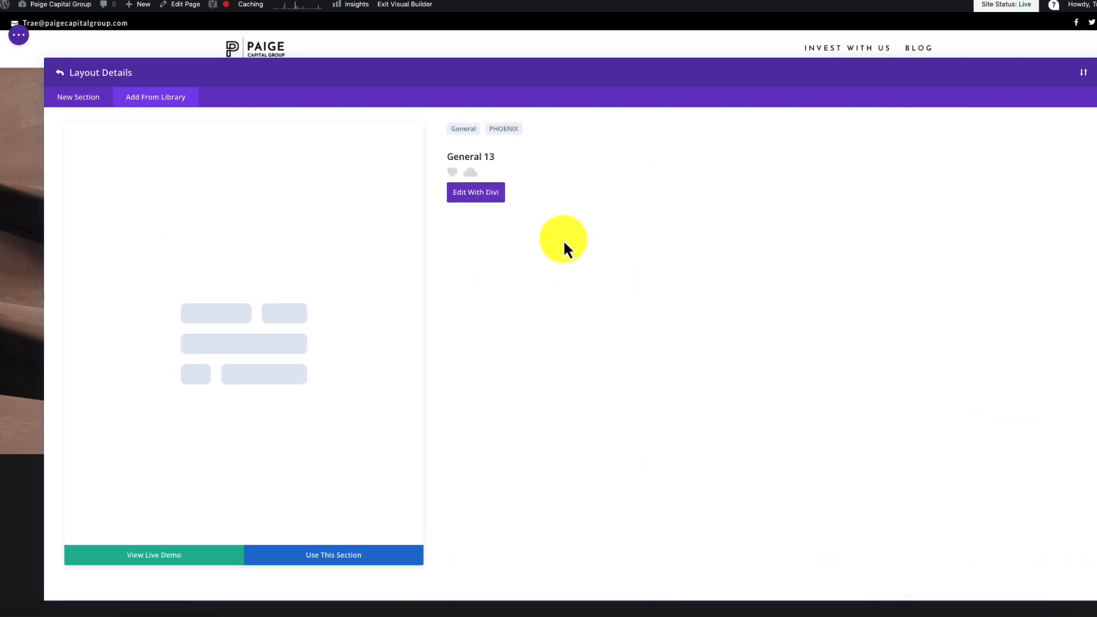
left_click(325, 555)
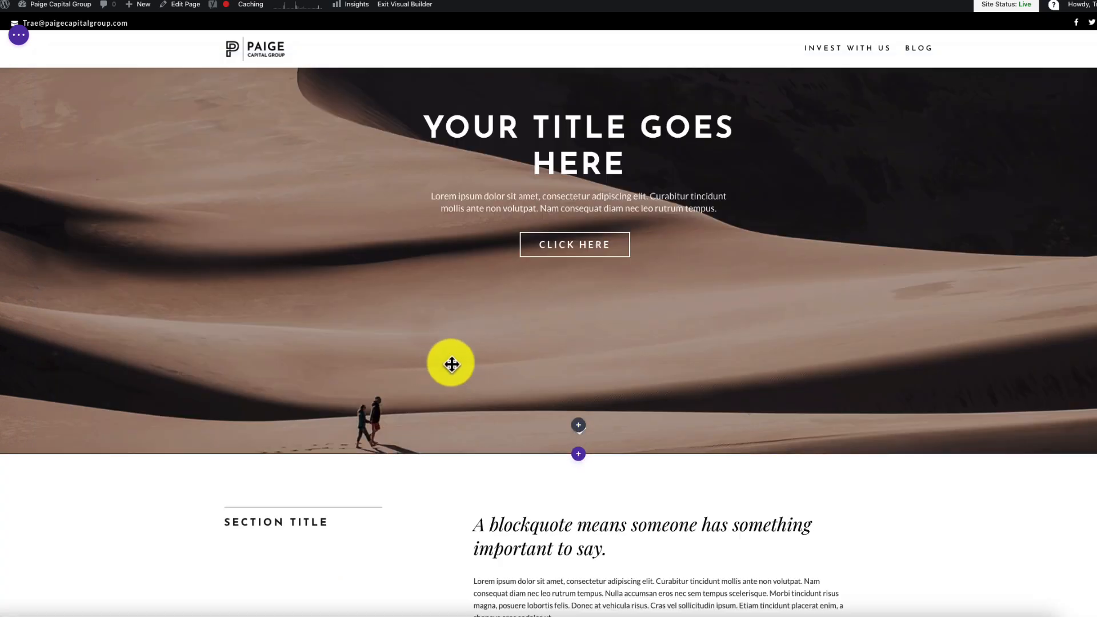
- Add a new section below General 13 and browse the saved-section library
scroll(551, 323, "down", 3)
scroll(554, 331, "down", 3)
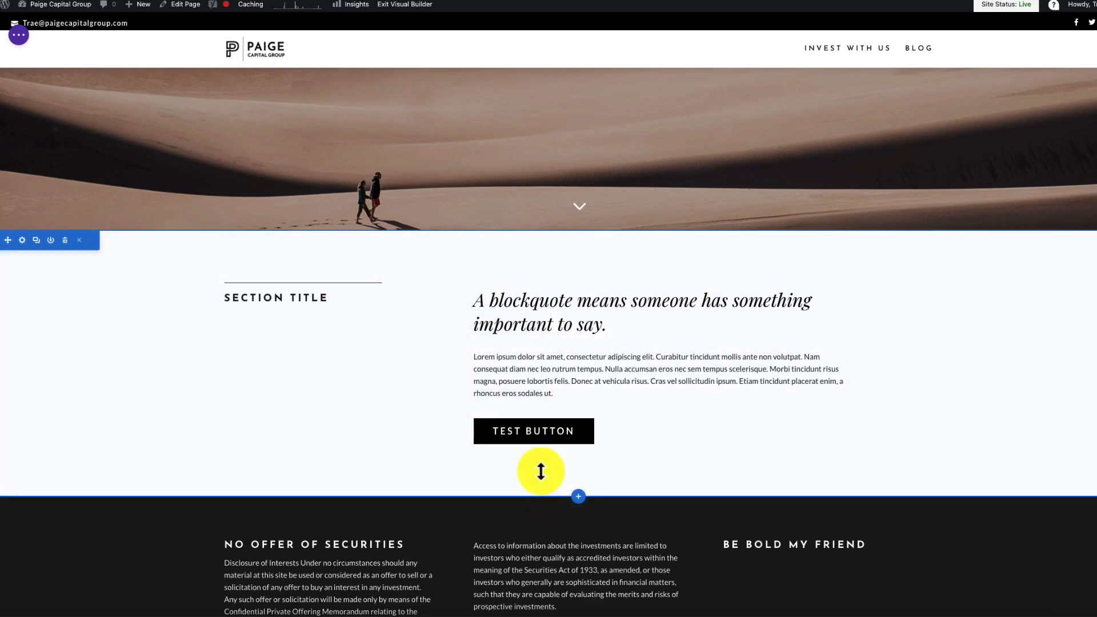
left_click(579, 496)
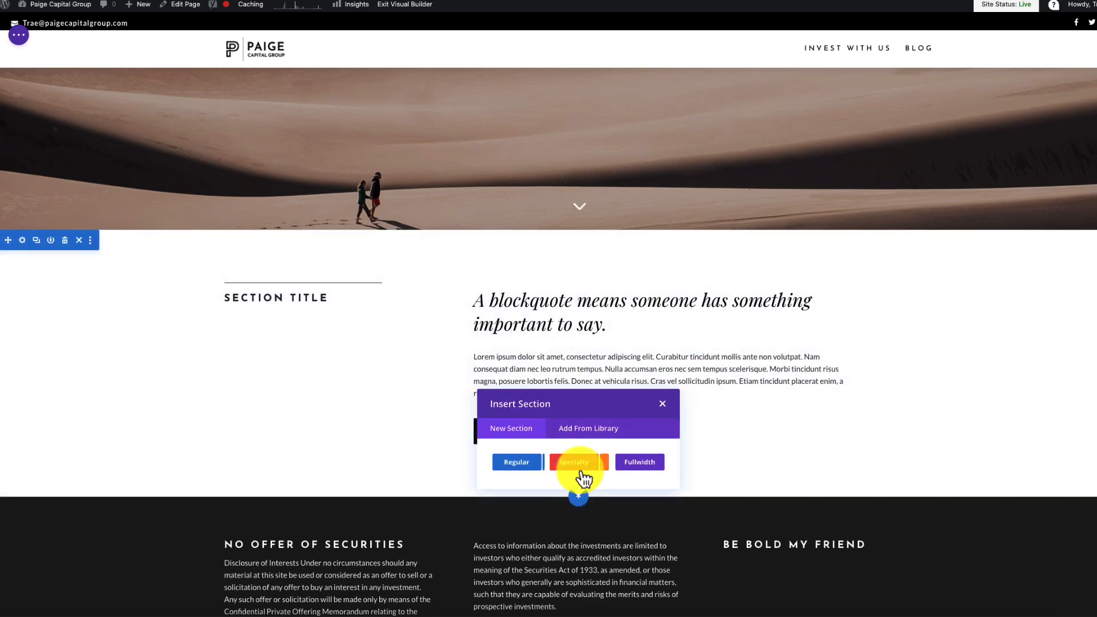
left_click(597, 432)
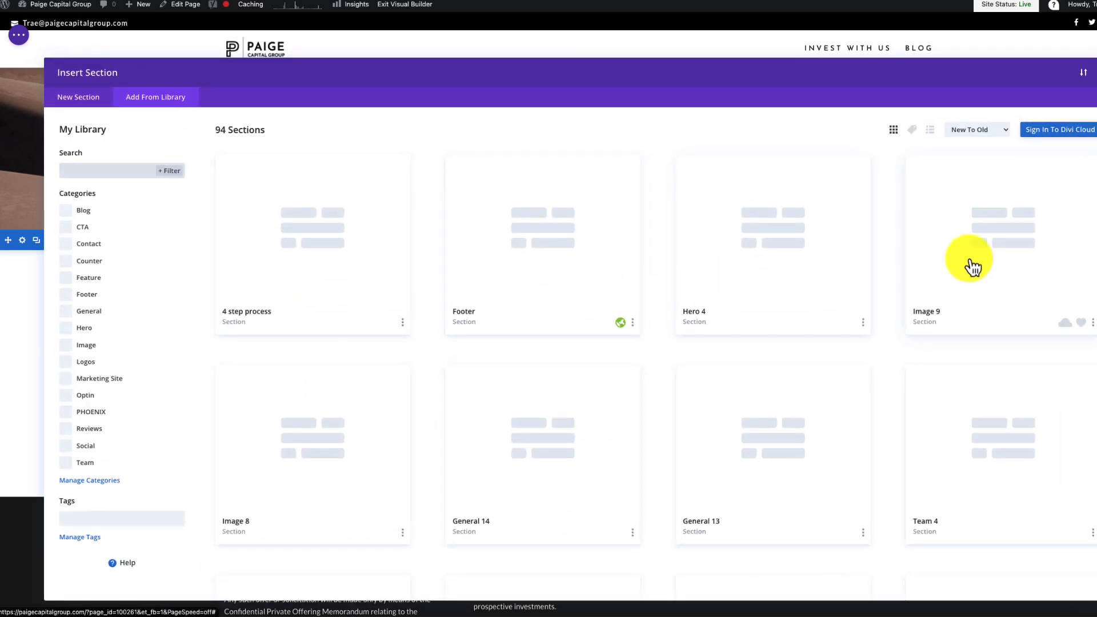
- Insert the saved Image 9 photo-grid section below General 13
left_click(981, 230)
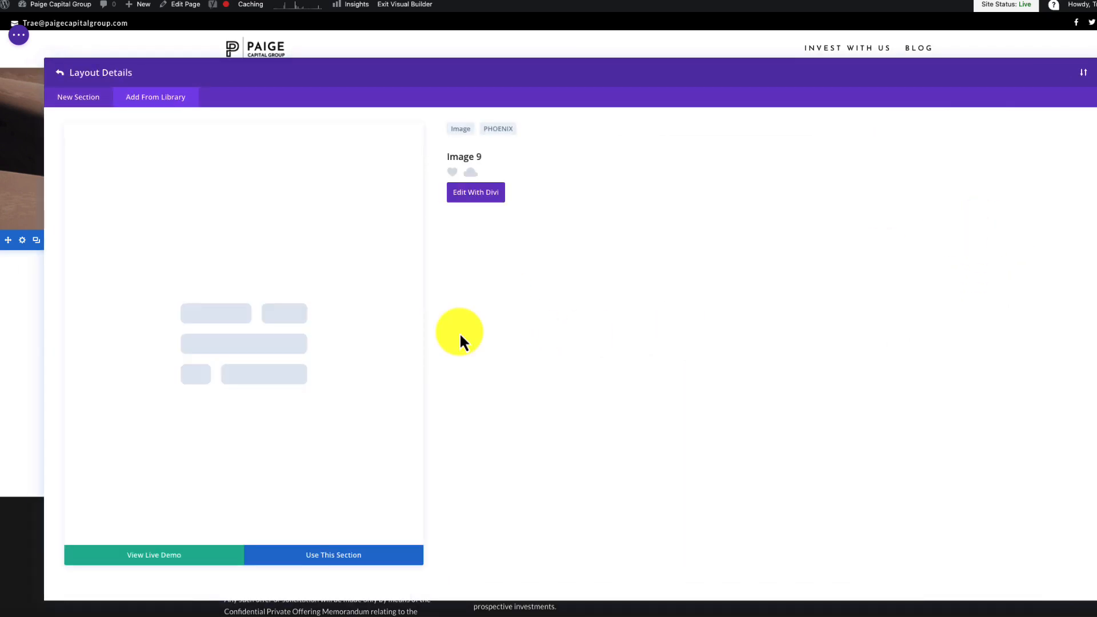
left_click(298, 569)
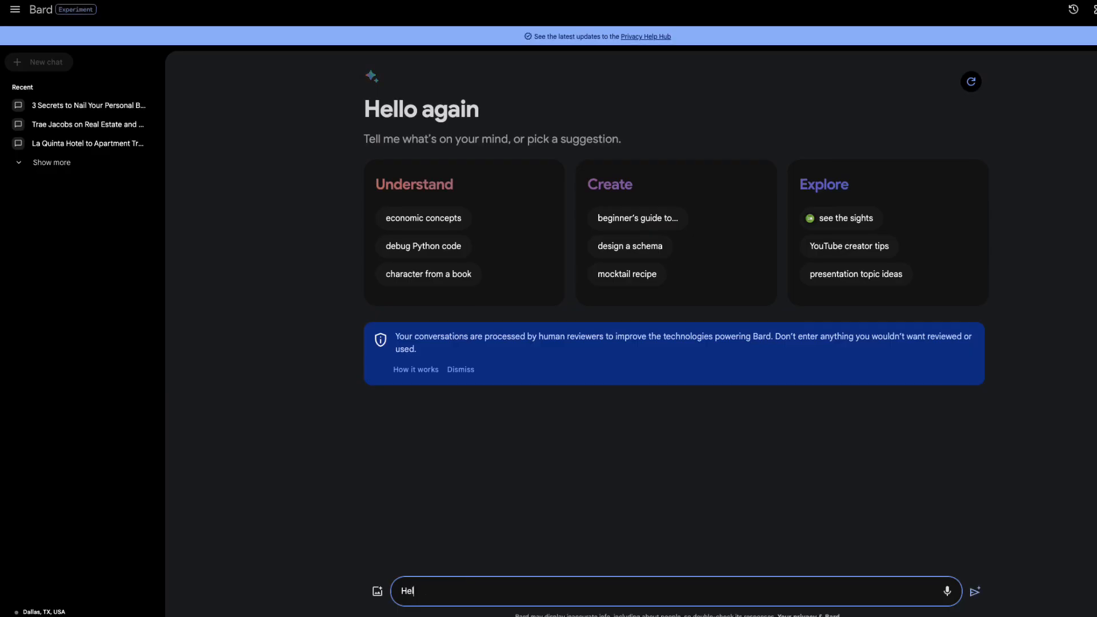
- Ask Bard: "Help me write copy for my new website"
type("p me write ")
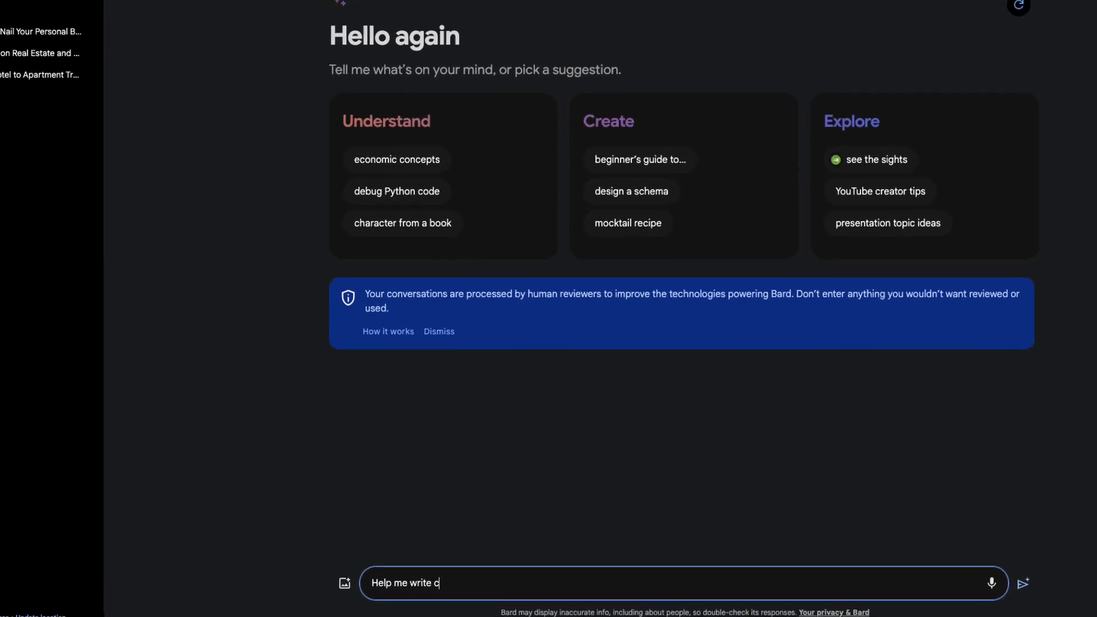
type("cop")
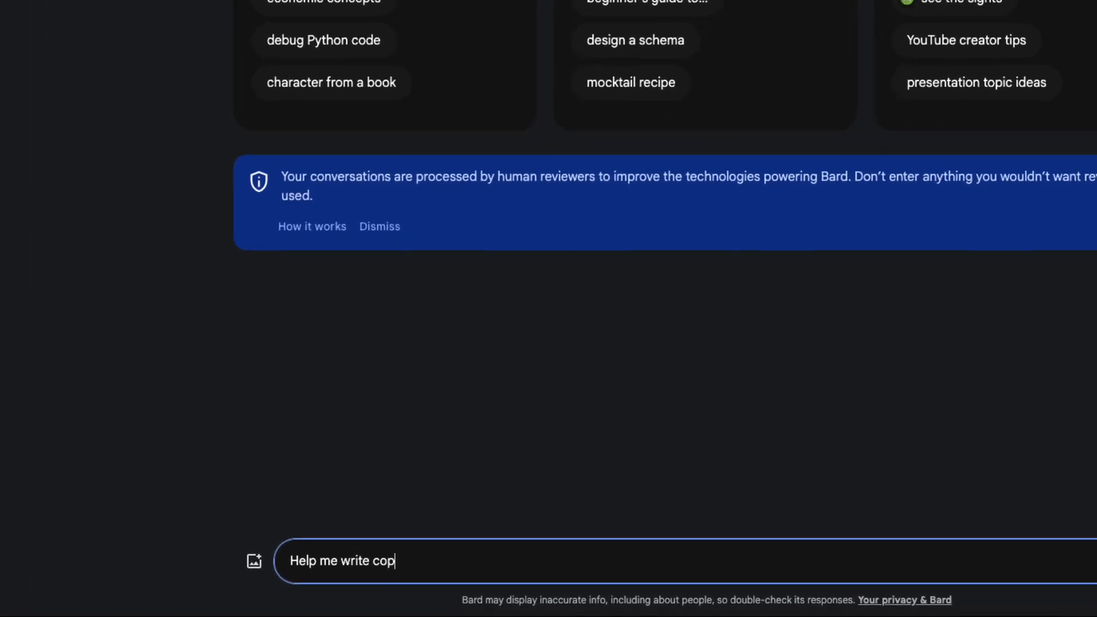
type("y for my ")
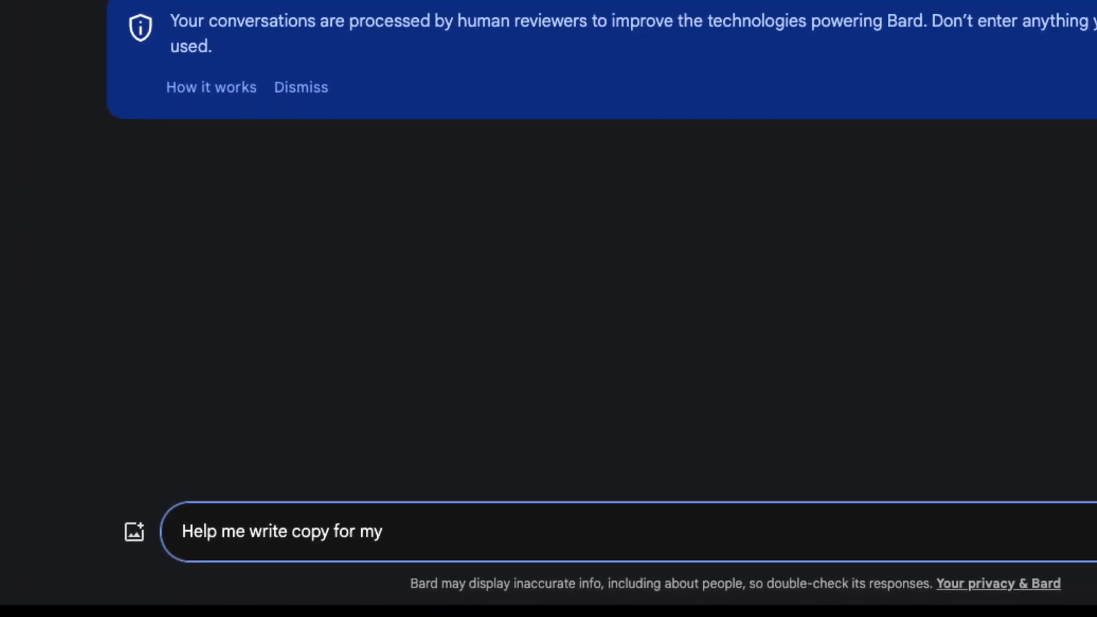
type("new website")
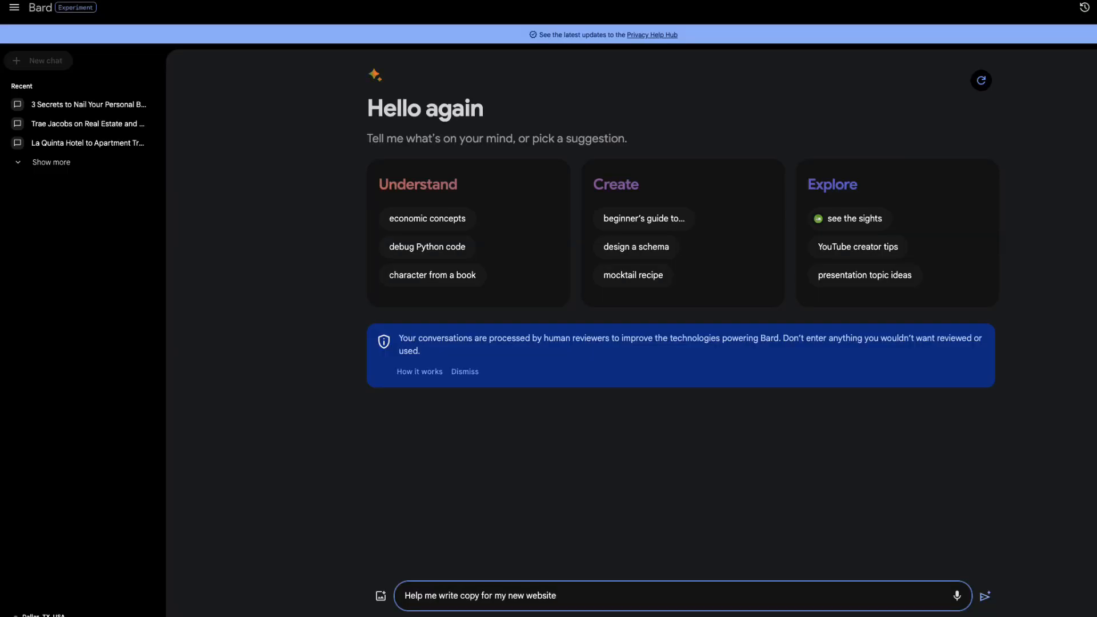
key("Return")
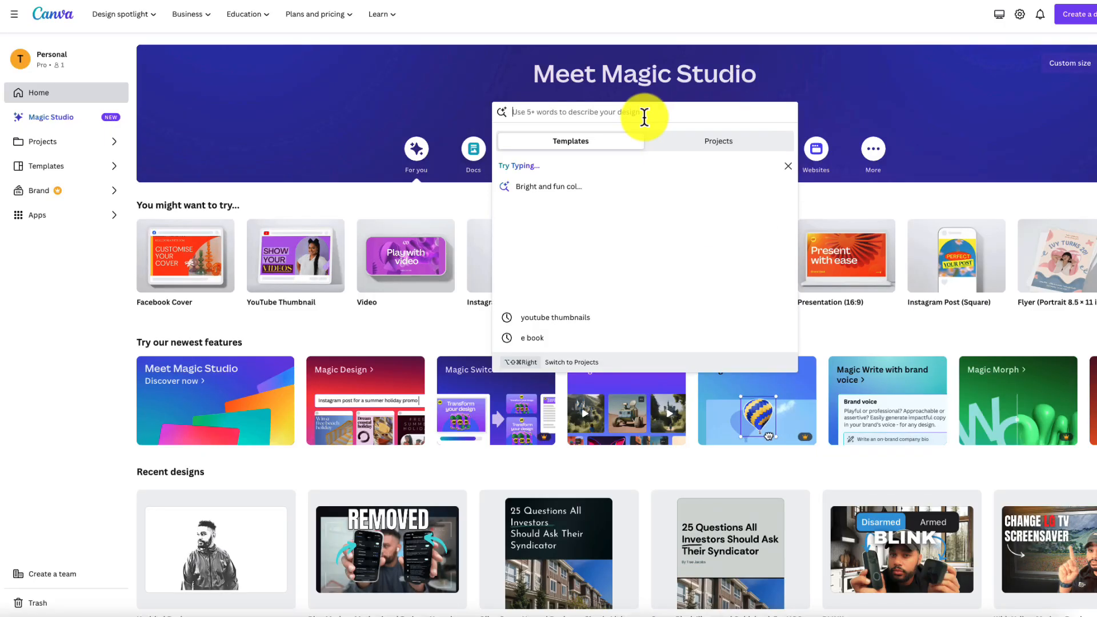
- Browse Canva's 'ebook' templates, then open the recent '25 Questions All Investors Should Ask Their Syndicator' design
type("ebook")
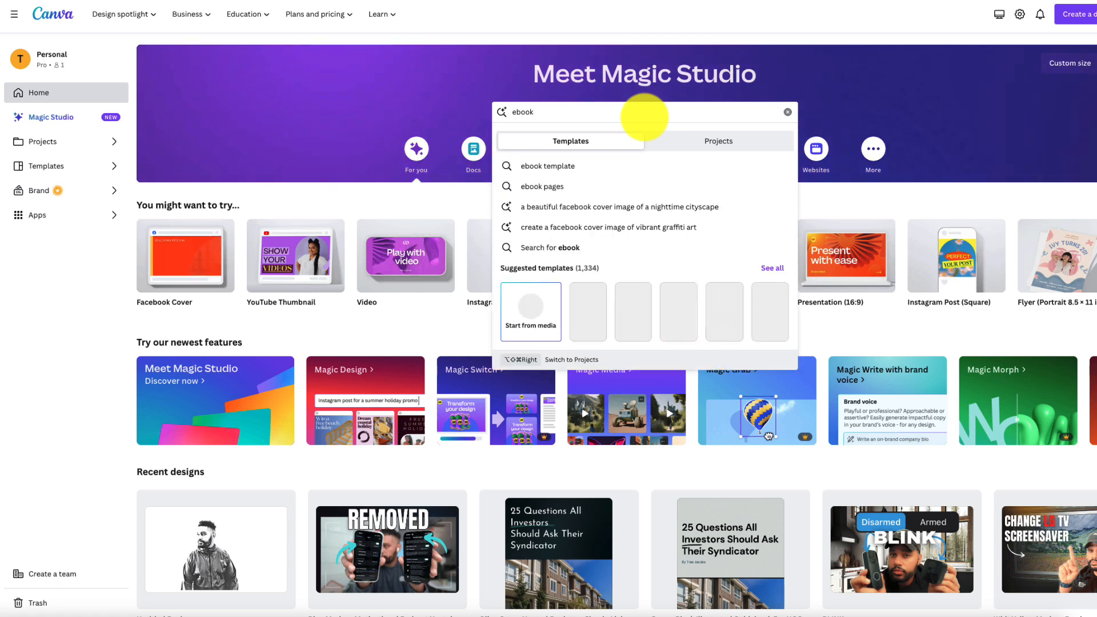
key("Return")
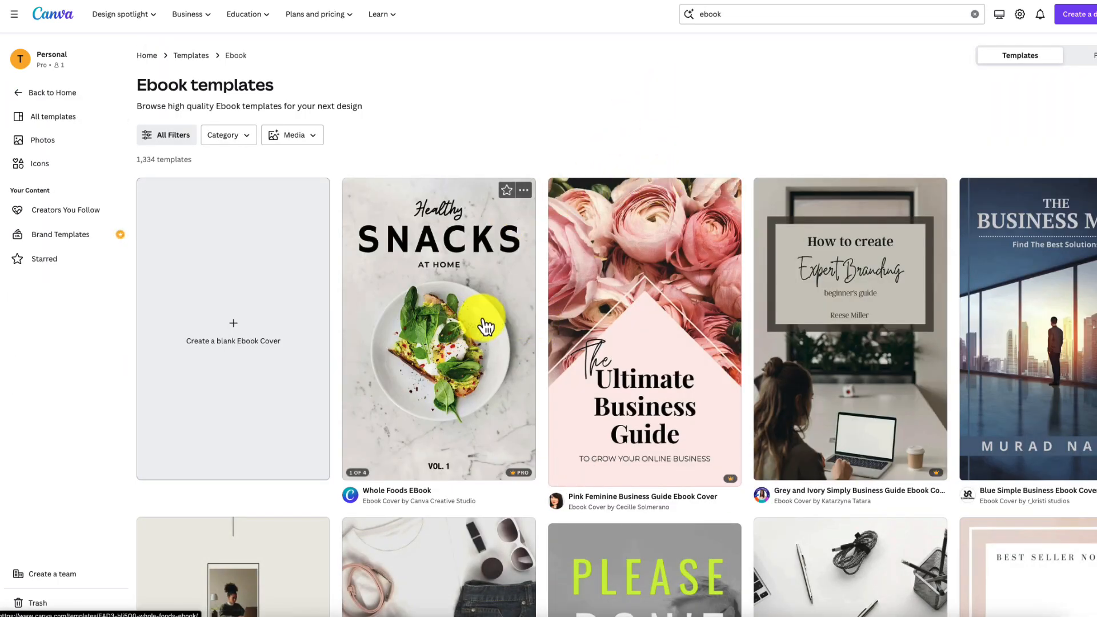
scroll(951, 451, "down", 7)
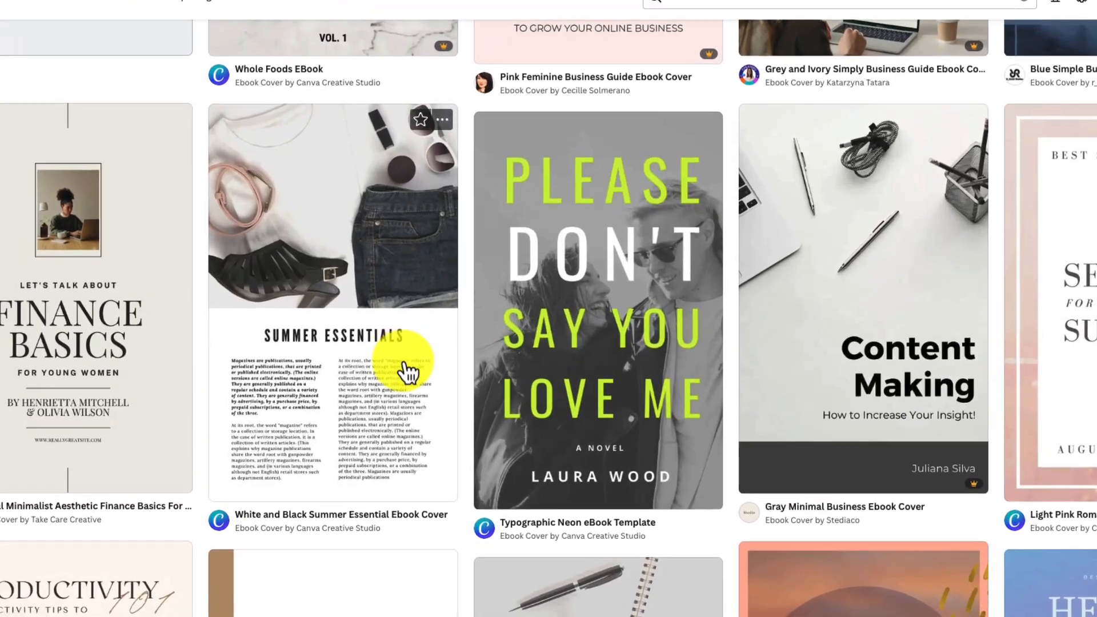
scroll(191, 569, "down", 6)
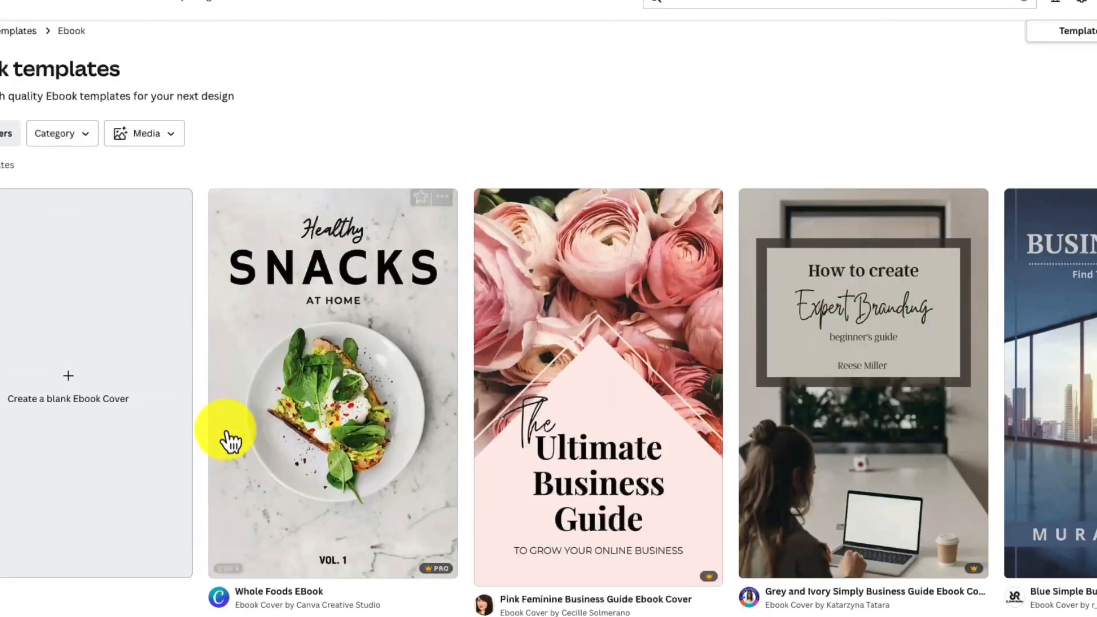
scroll(226, 433, "up", 1)
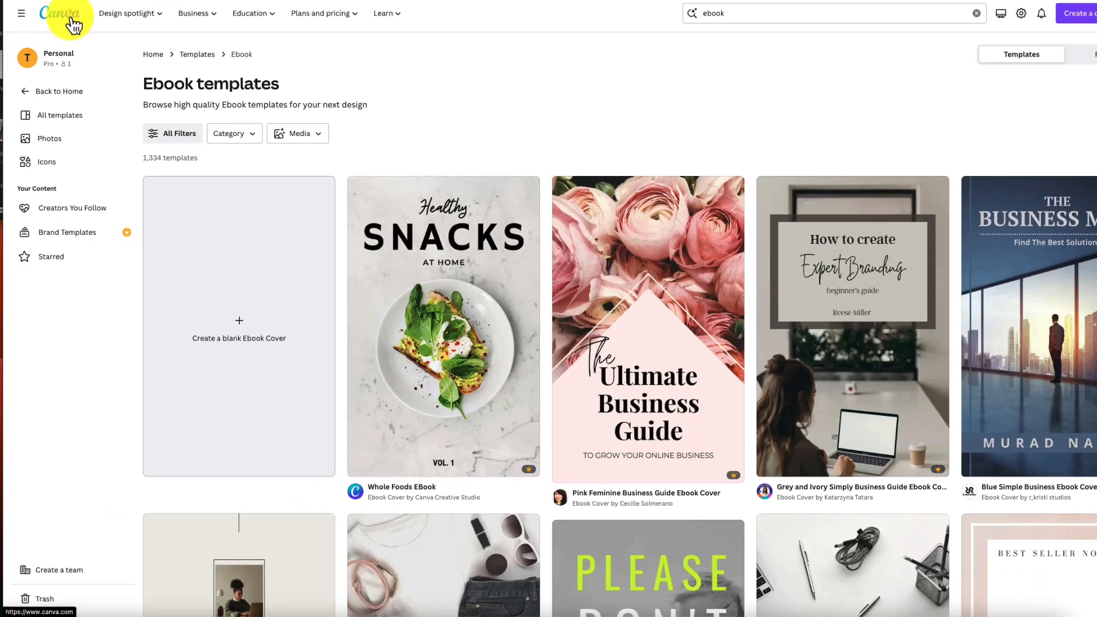
left_click(72, 22)
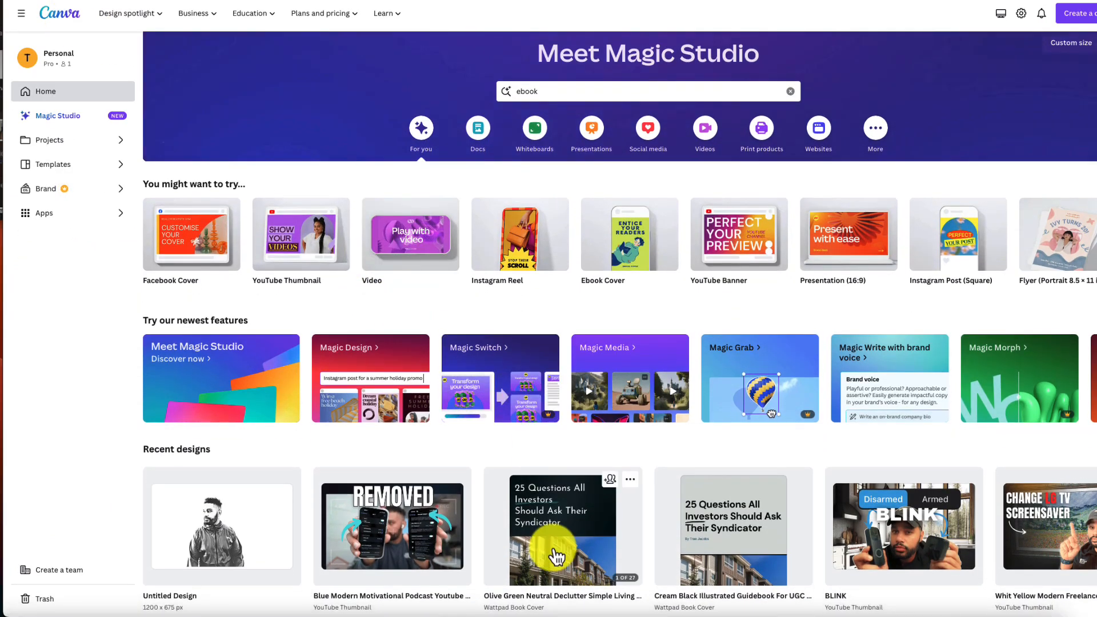
left_click(557, 553)
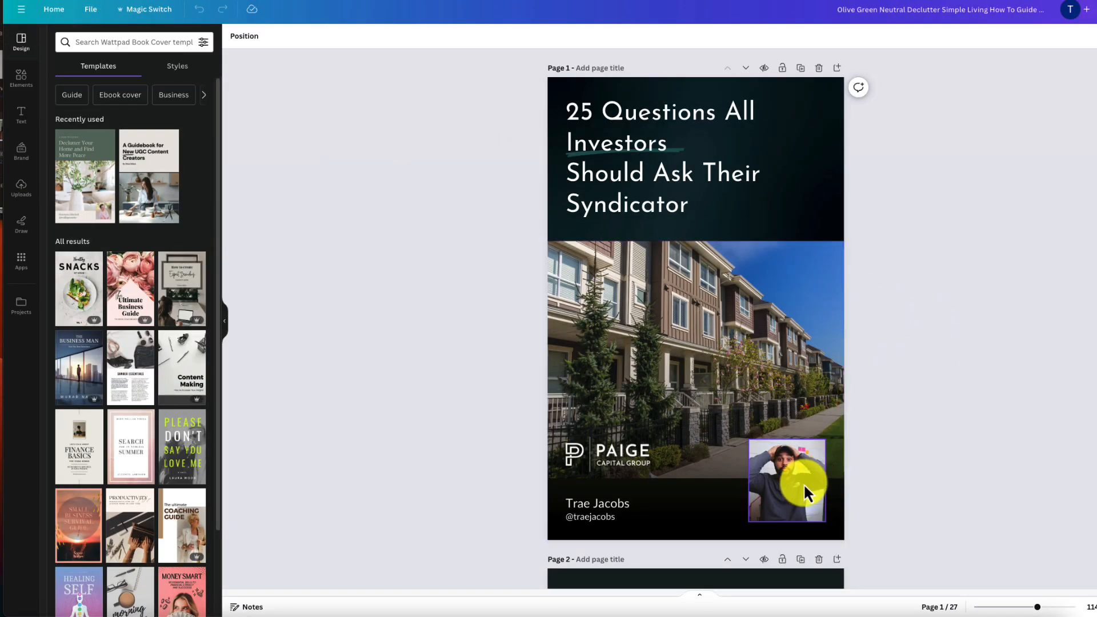
- On page 12, crop and reposition the floor-plan image to show a different part
scroll(920, 366, "down", 15)
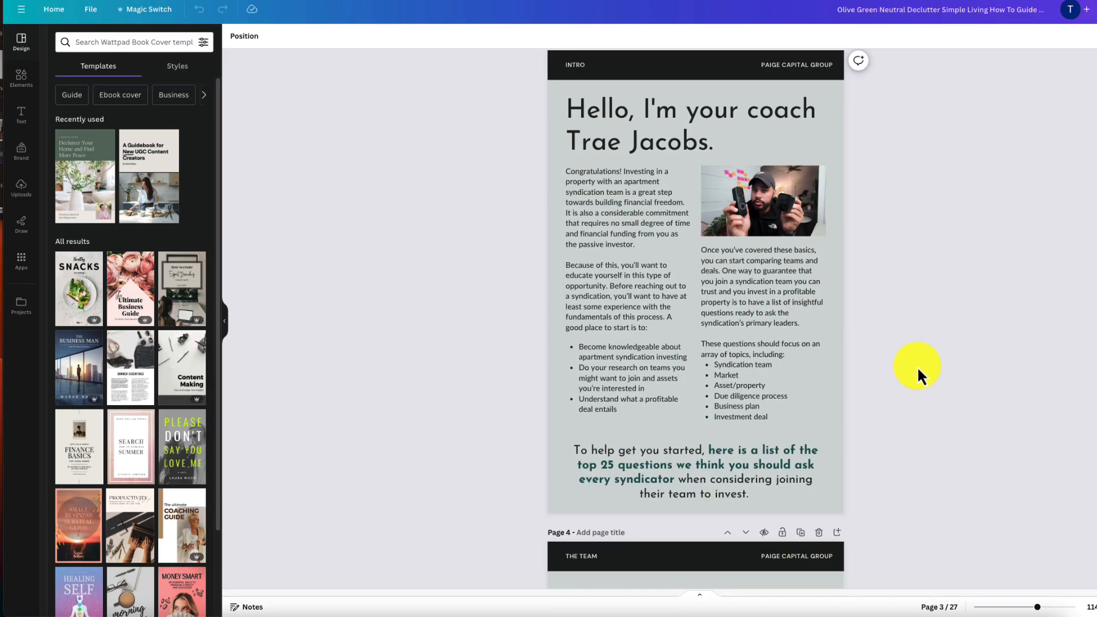
scroll(918, 366, "down", 15)
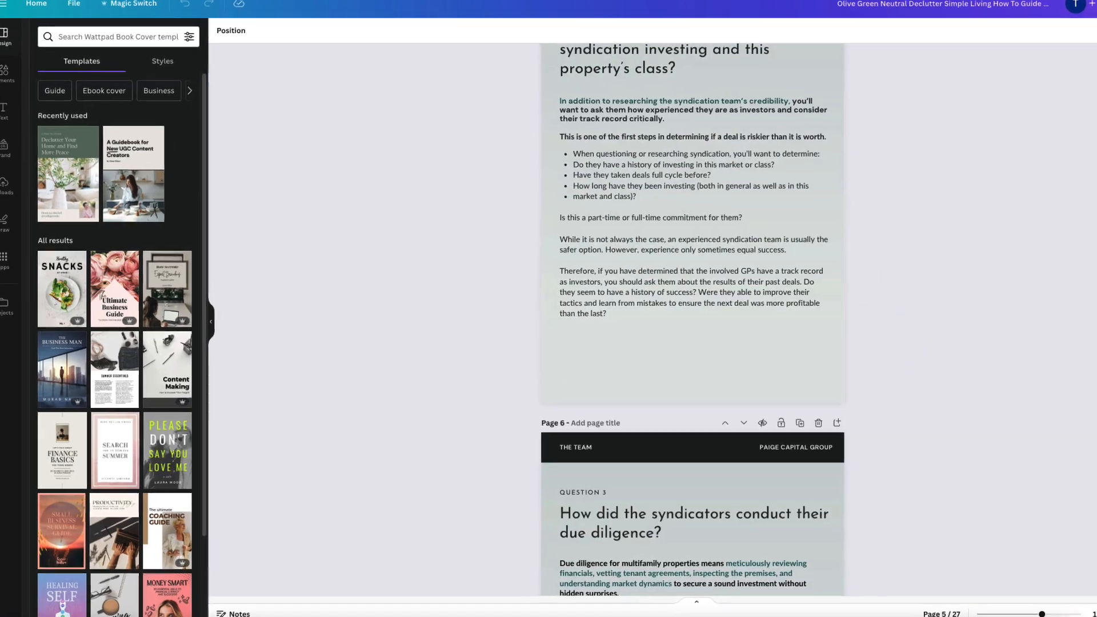
scroll(918, 366, "down", 20)
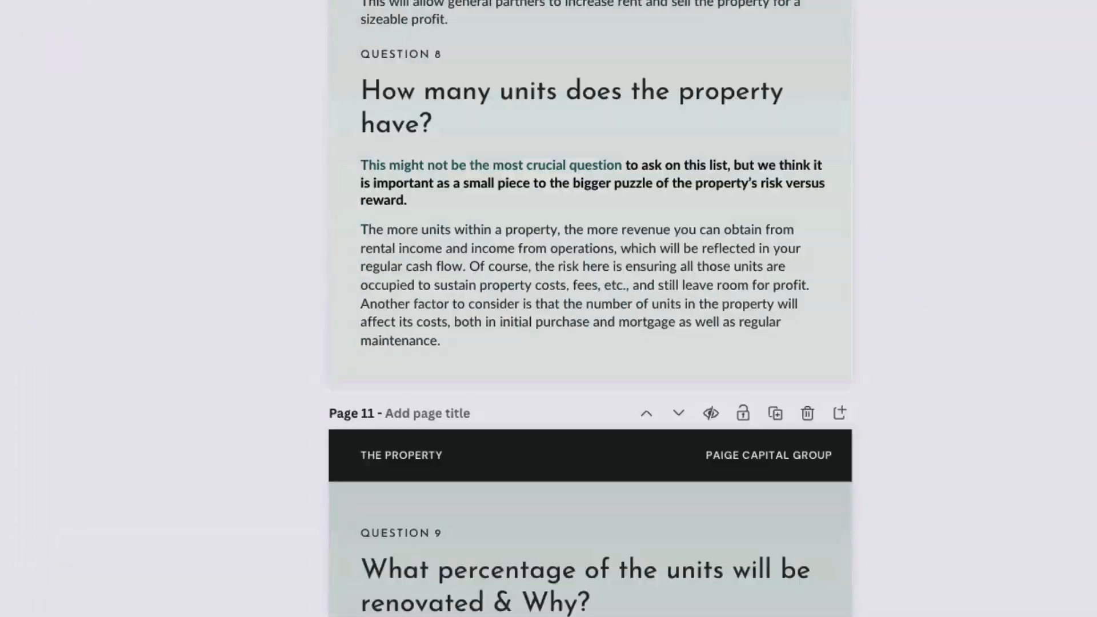
scroll(591, 309, "down", 20)
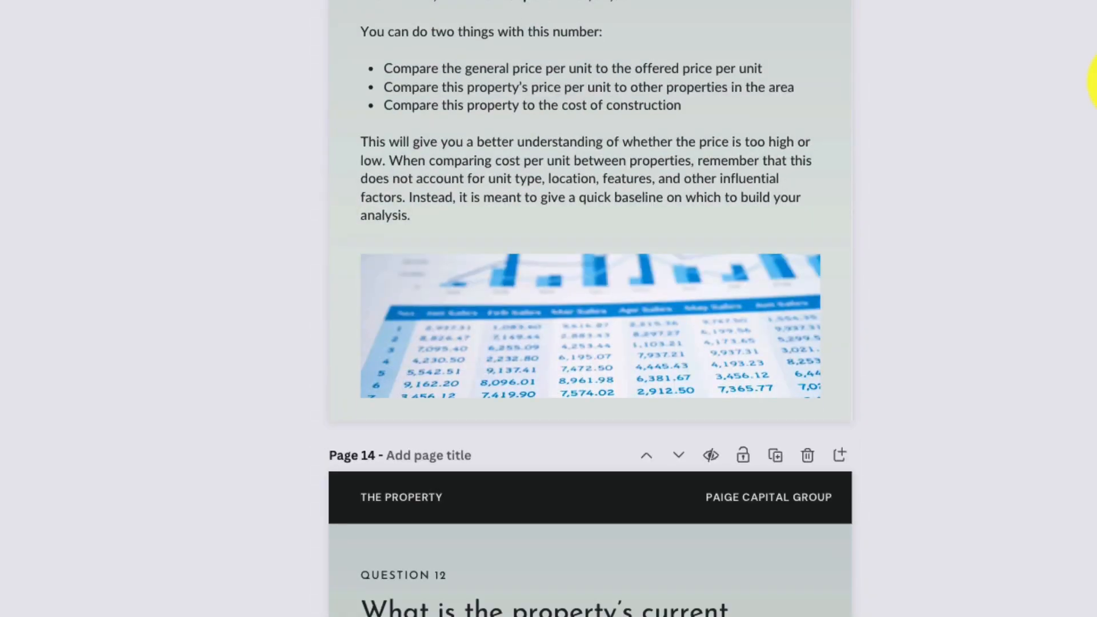
scroll(524, 365, "up", 15)
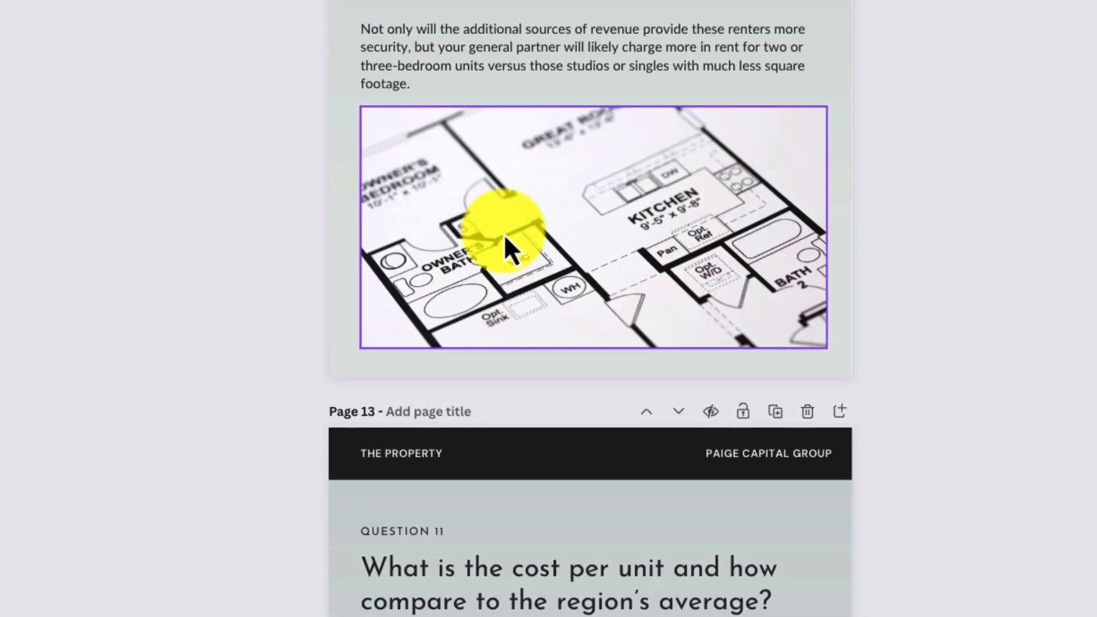
left_click(513, 197)
mouse_move(595, 105)
left_mouse_down()
mouse_move(589, 49)
mouse_move(595, 107)
left_mouse_up()
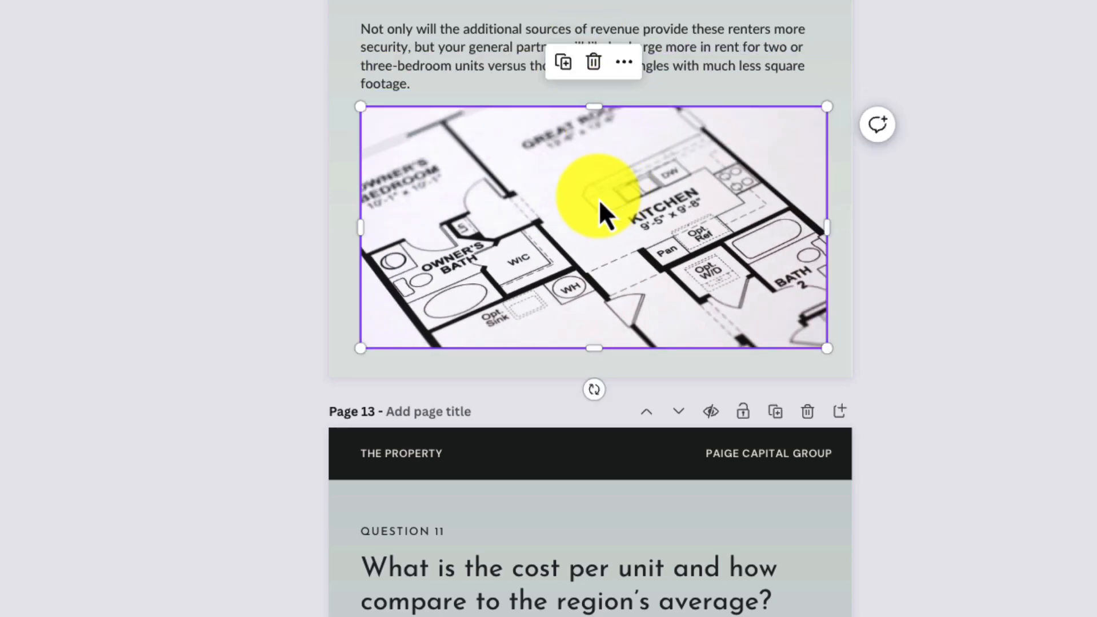
double_click(599, 199)
mouse_move(588, 200)
left_mouse_down()
mouse_move(576, 152)
mouse_move(601, 189)
left_mouse_up()
key("Return")
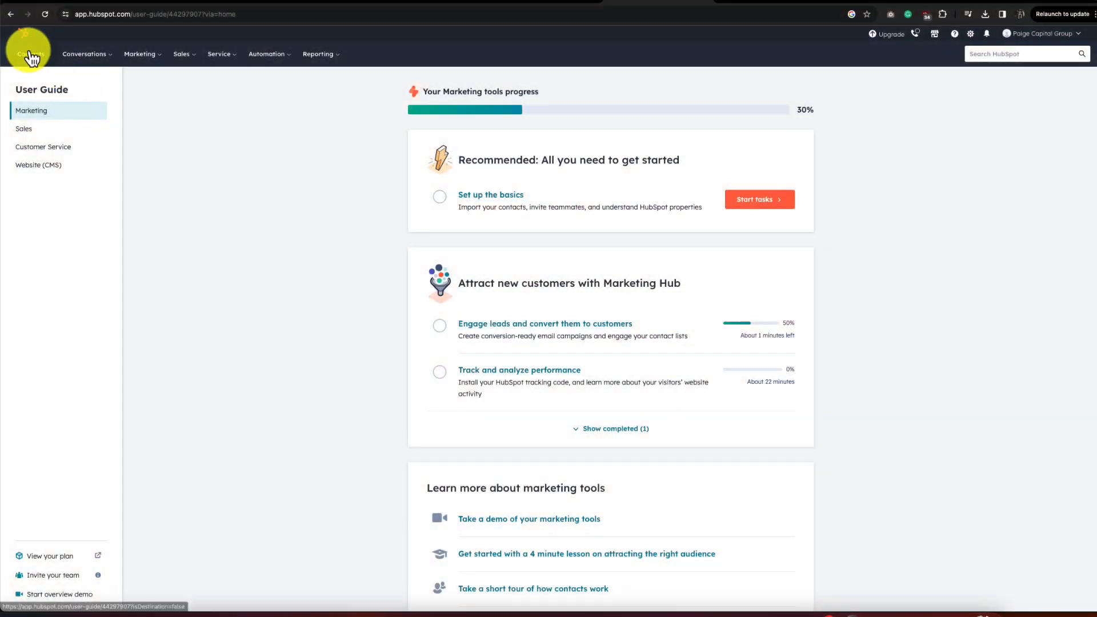
- Create an empty static contact list named 'Test' under Contacts > Lists
left_click(33, 55)
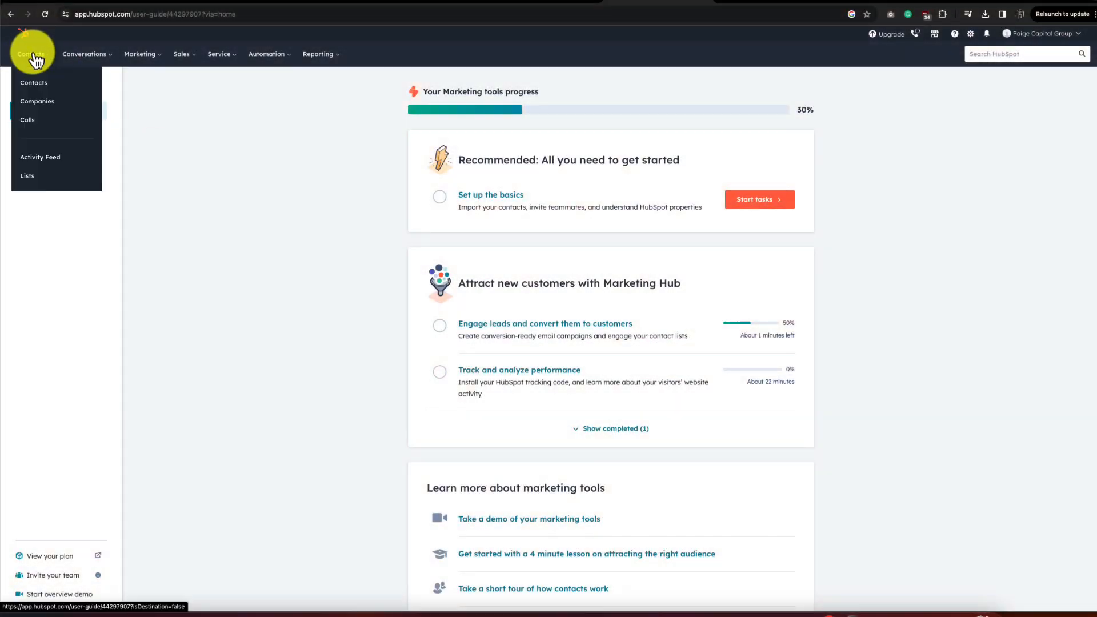
left_click(48, 182)
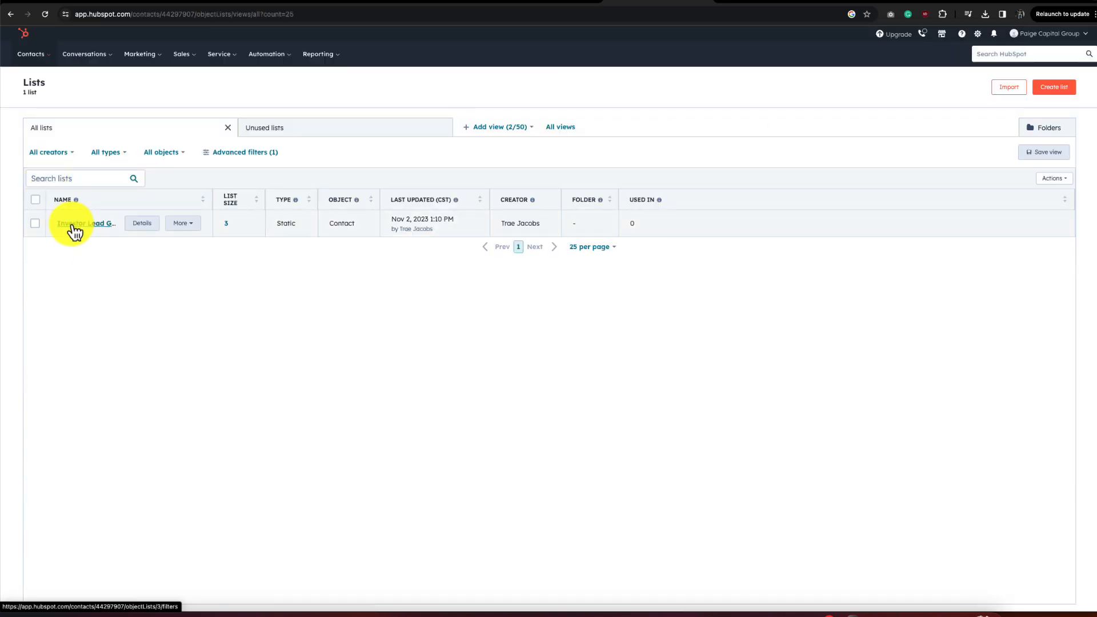
left_click(1058, 88)
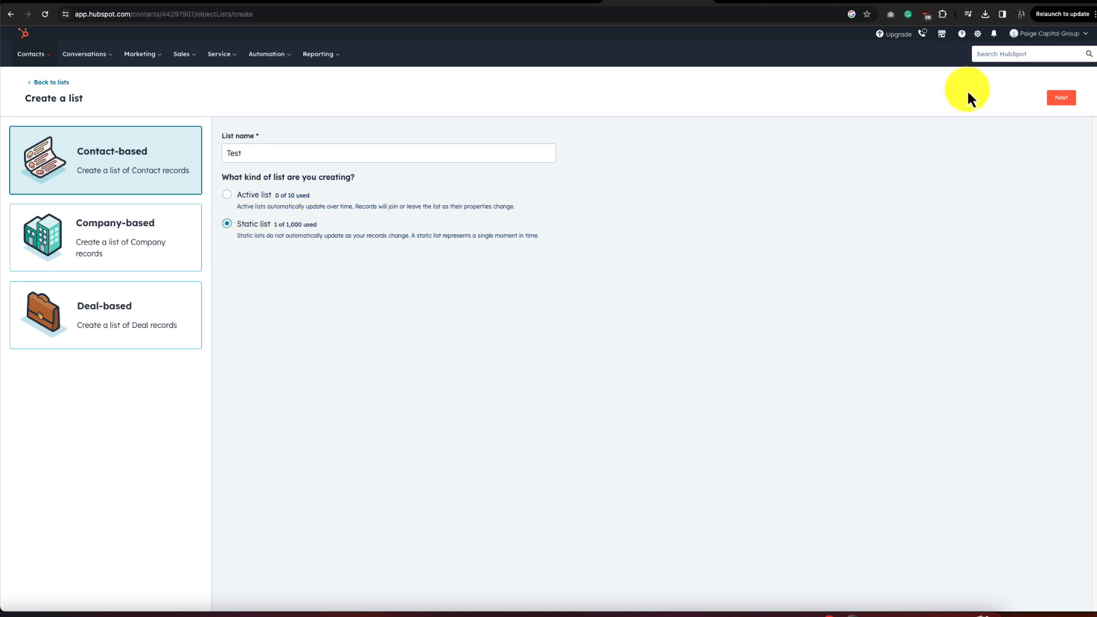
left_click(1059, 100)
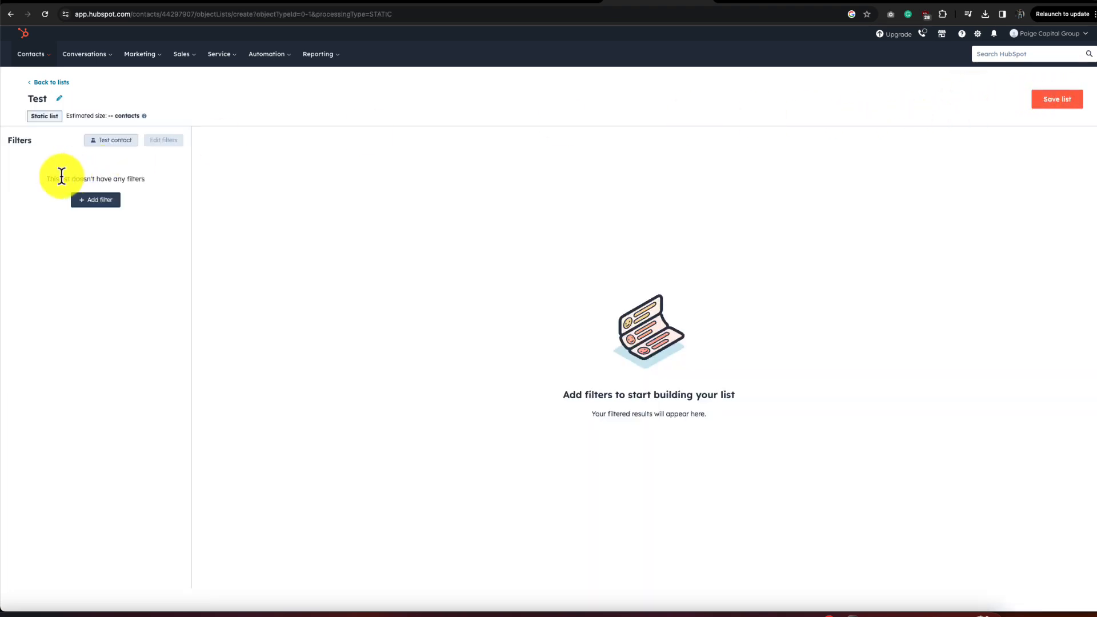
left_click(1078, 100)
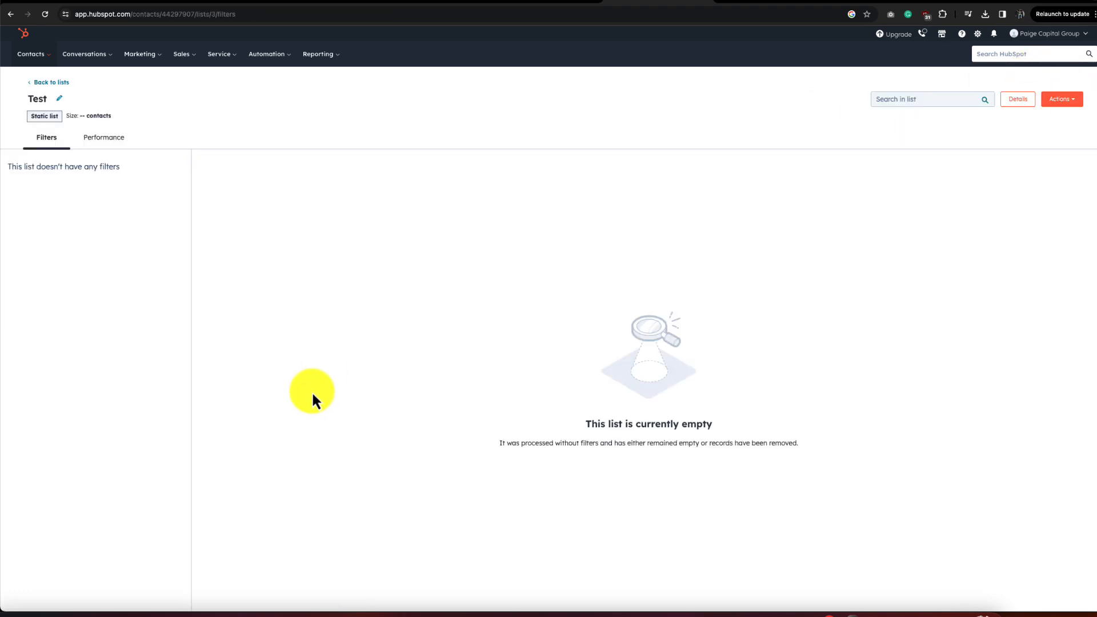
left_click(59, 84)
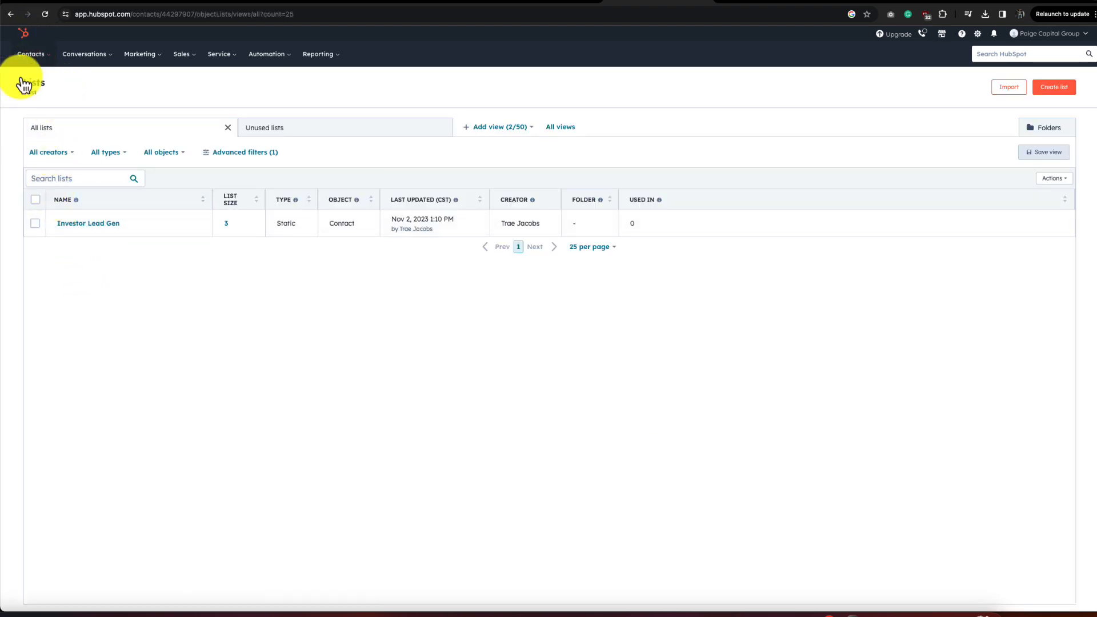
left_click(45, 14)
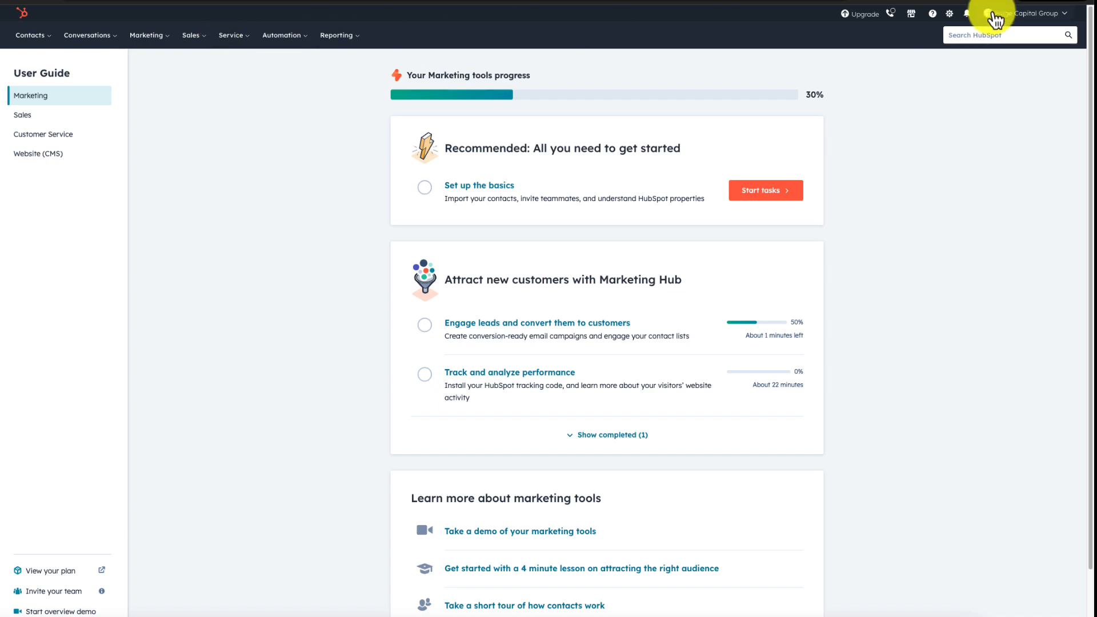
- Start a new private app named 'test' in Settings > Integrations > Private Apps
left_click(953, 17)
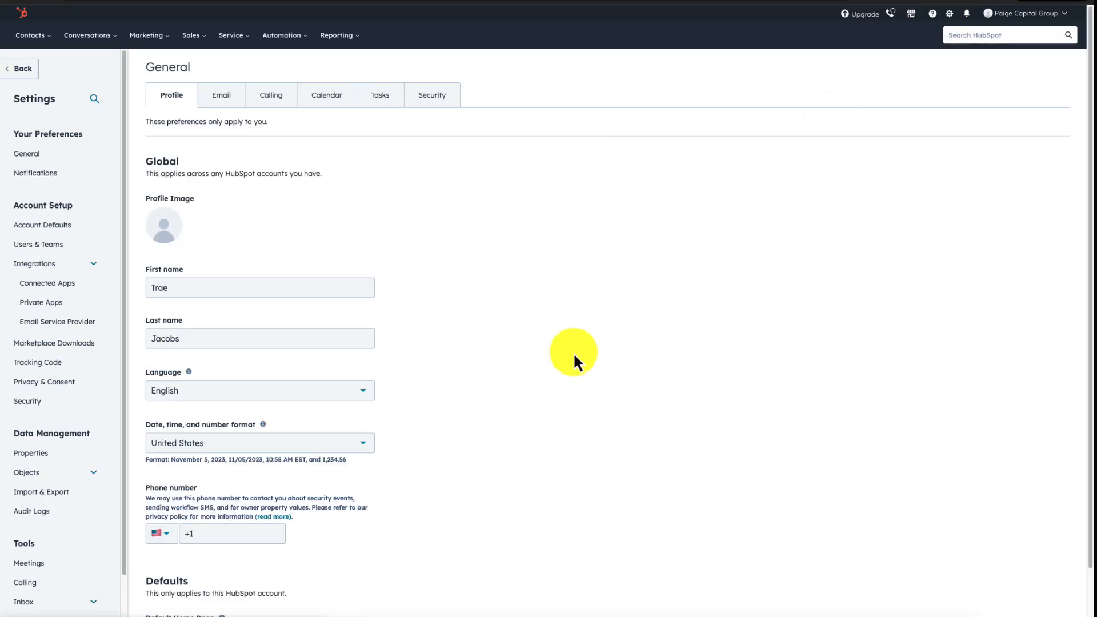
left_click(56, 308)
left_click(209, 231)
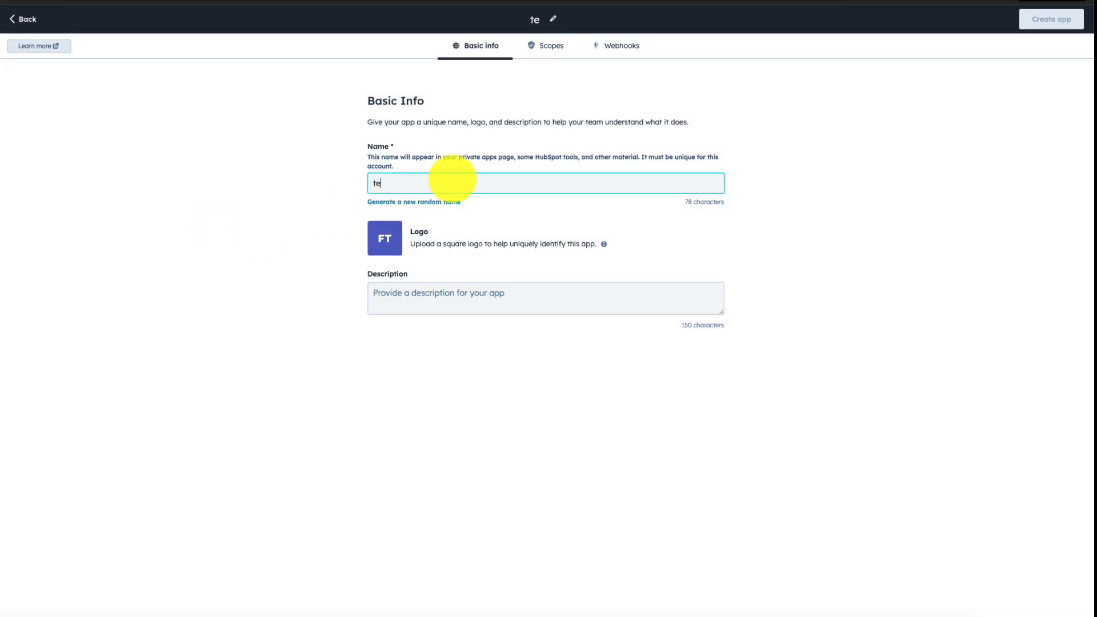
left_click(881, 225)
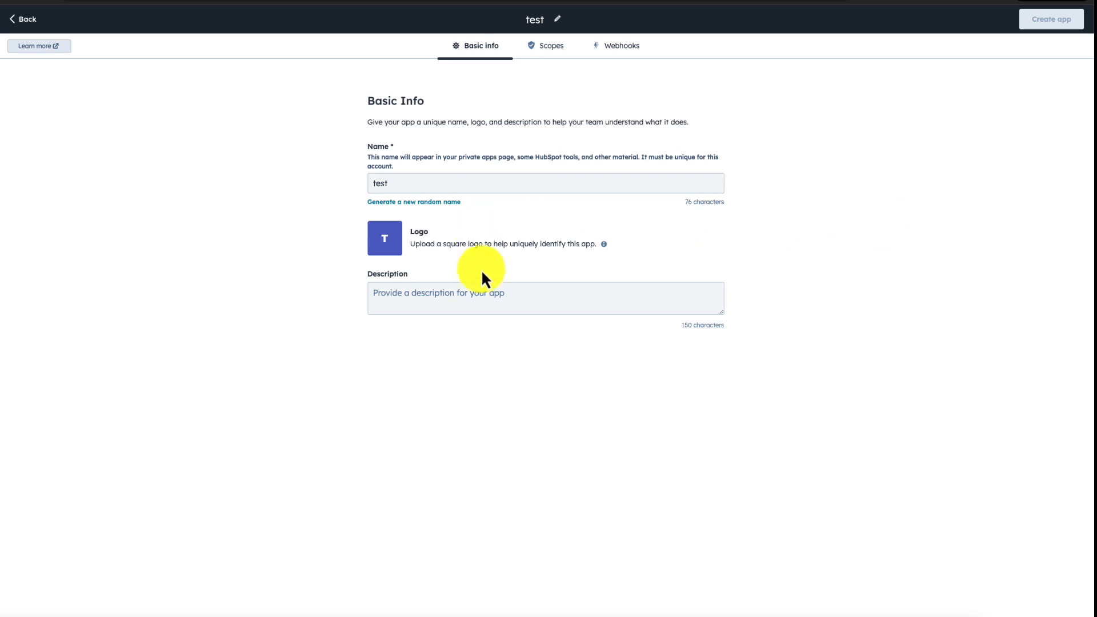
- Give the app crm.lists read/write and crm.objects.contacts write scopes, and create it
left_click(550, 48)
left_click(349, 284)
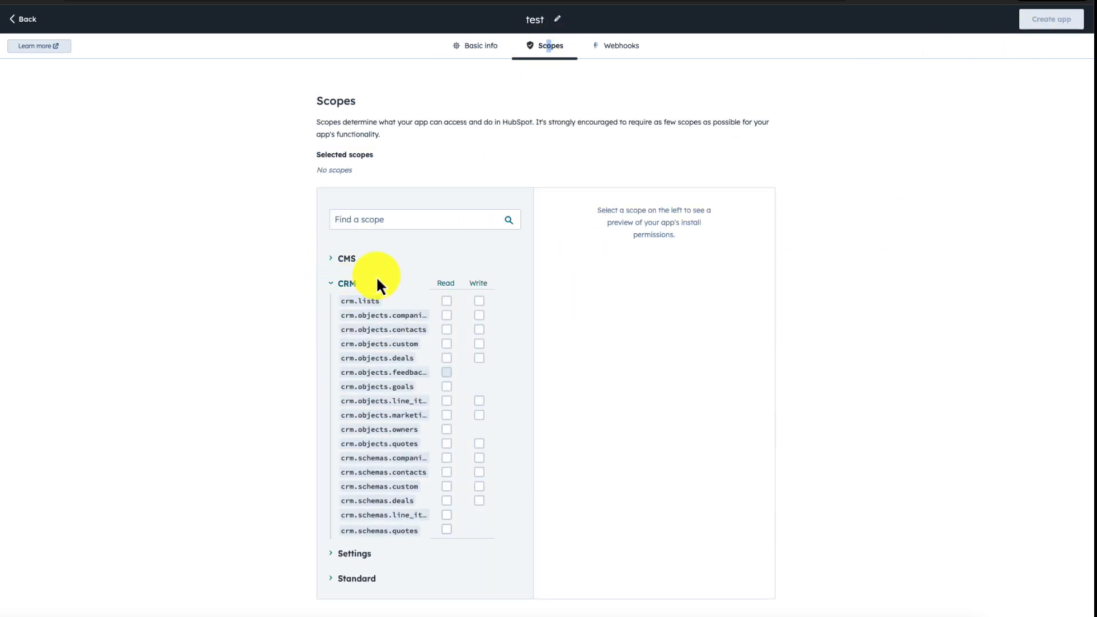
left_click(447, 302)
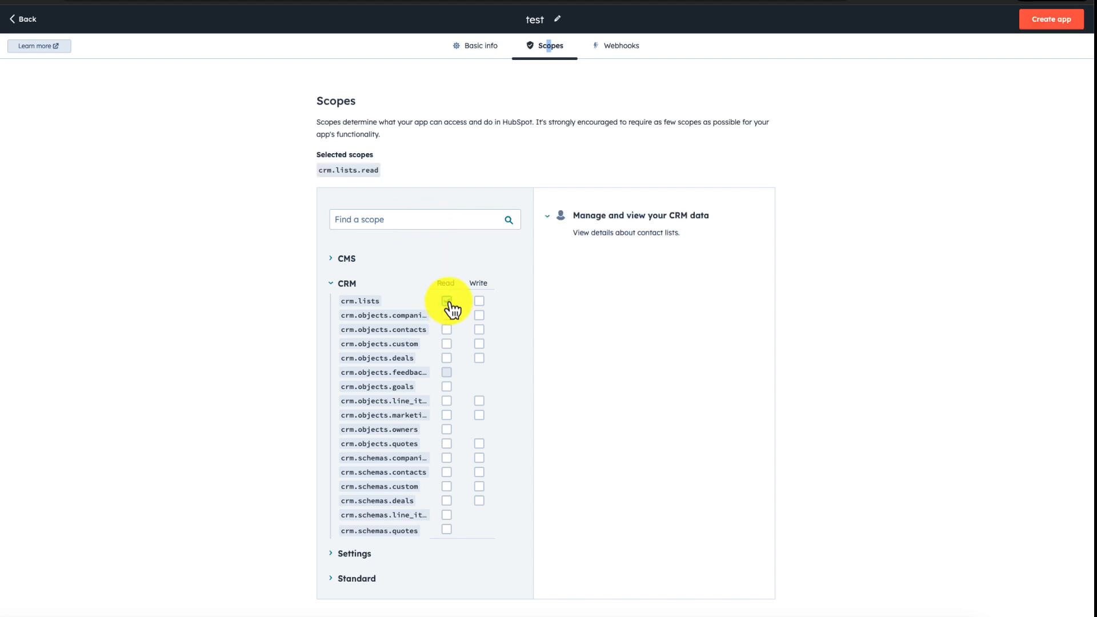
left_click(480, 302)
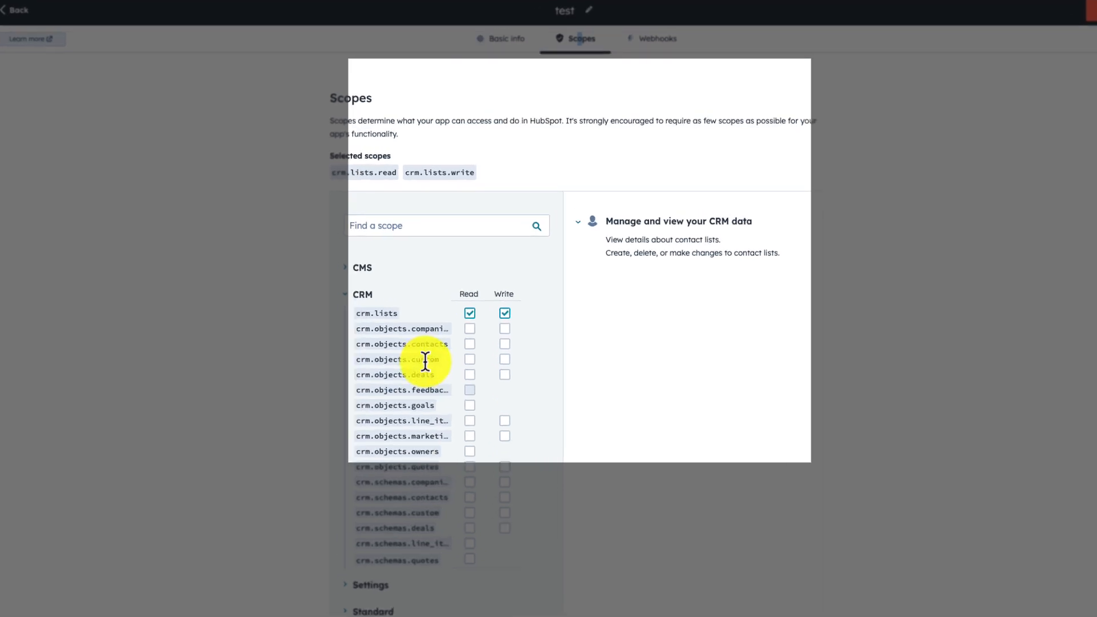
left_click(481, 331)
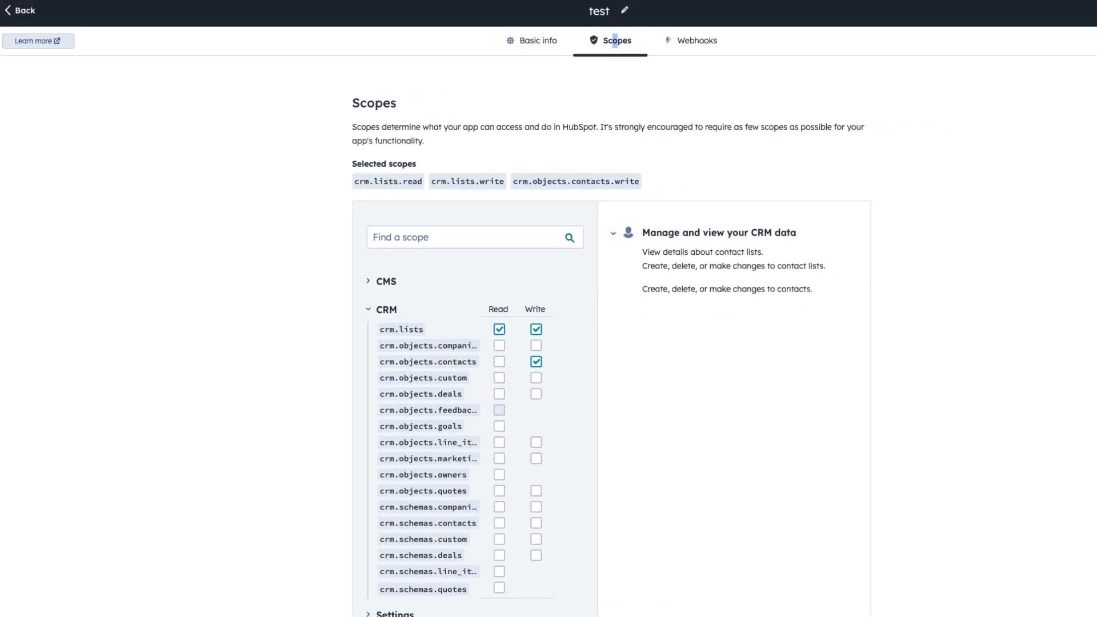
left_click(1089, 19)
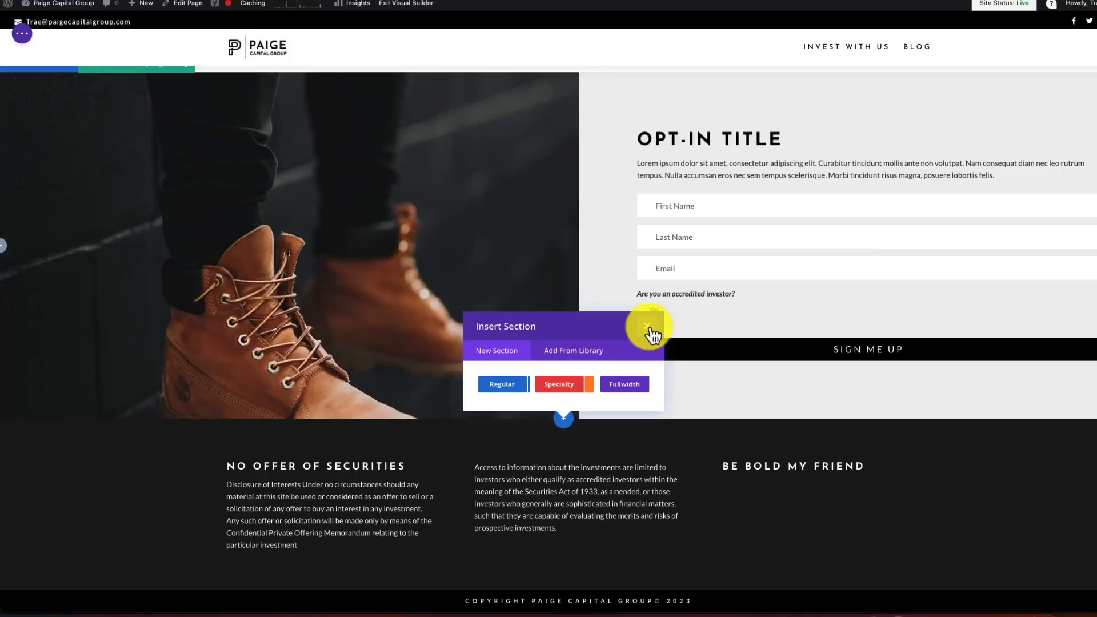
left_click(649, 335)
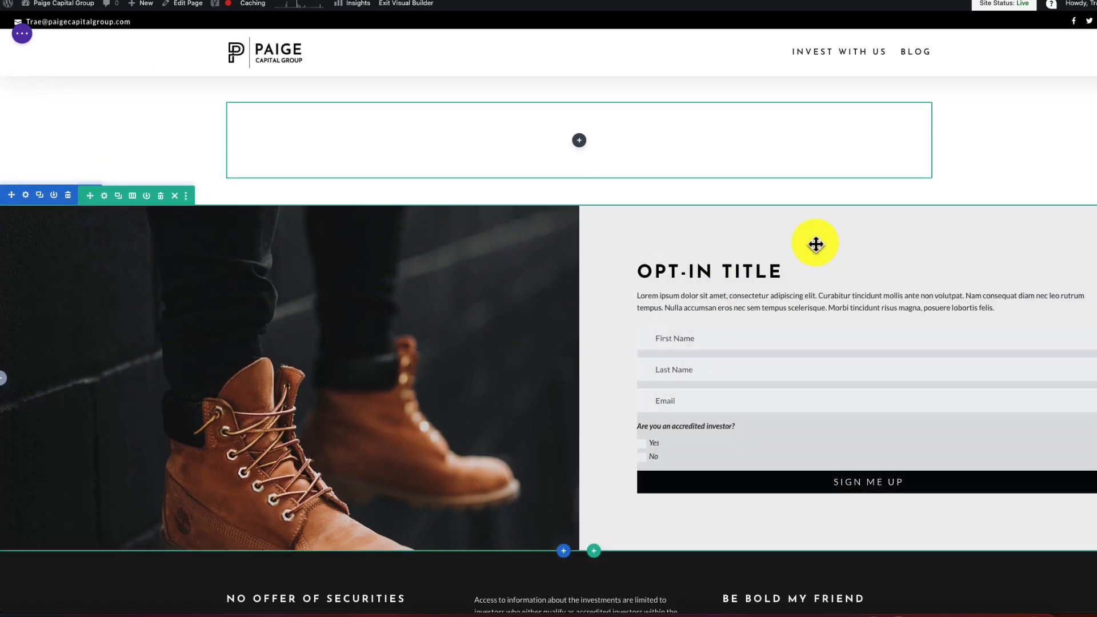
- Search the Divi library for 'opt' and insert the saved Optin 1 section below
scroll(807, 263, "down", 1)
scroll(807, 263, "down", 1)
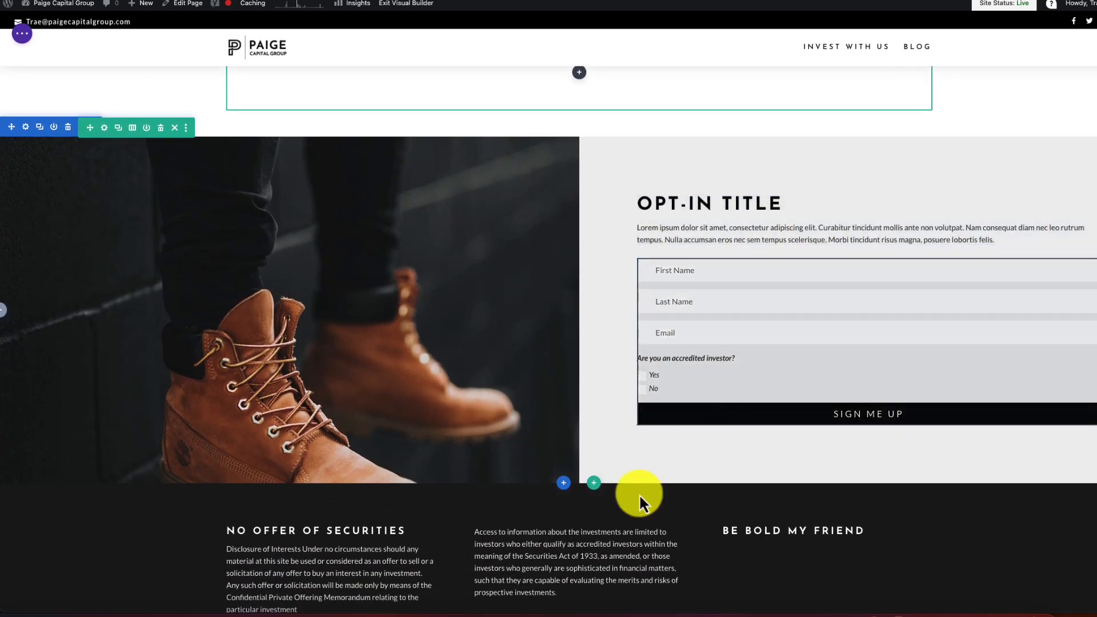
left_click(564, 484)
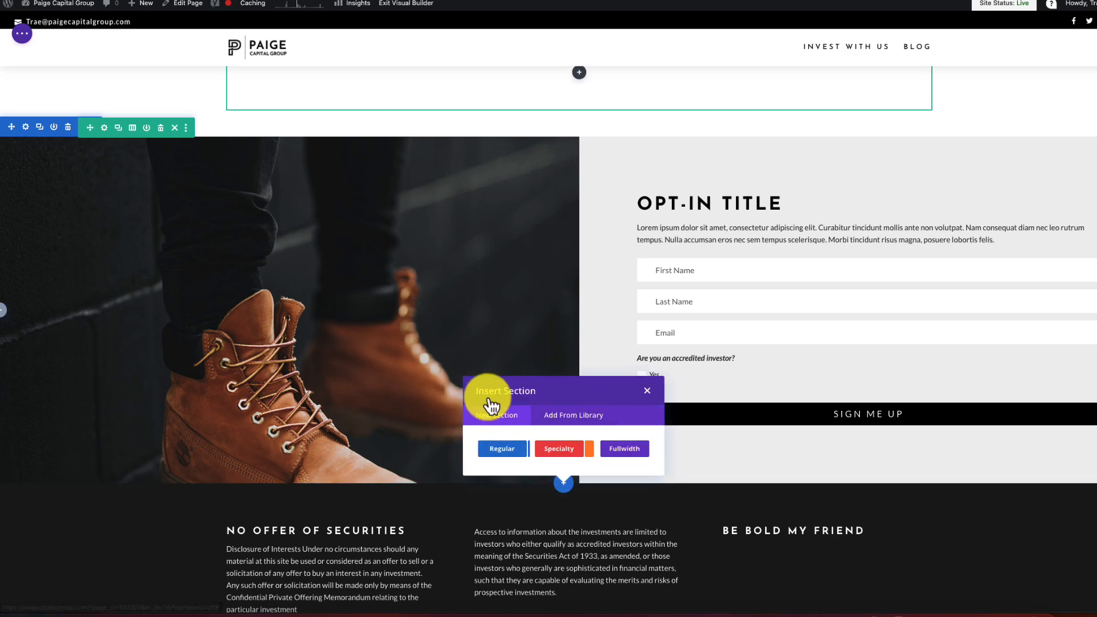
left_click(571, 416)
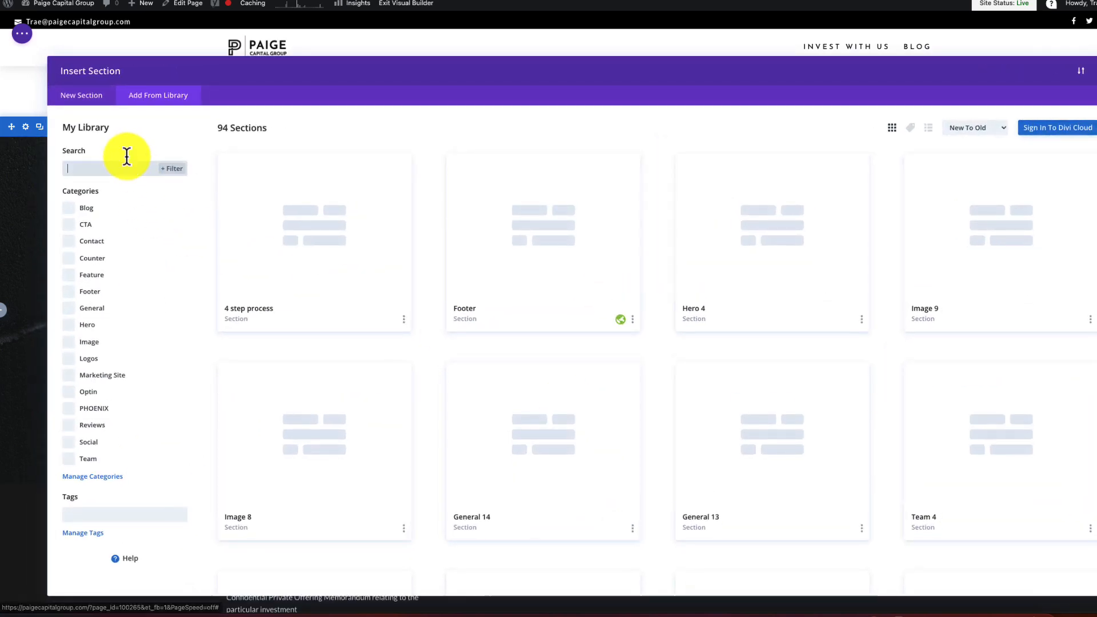
type("opt")
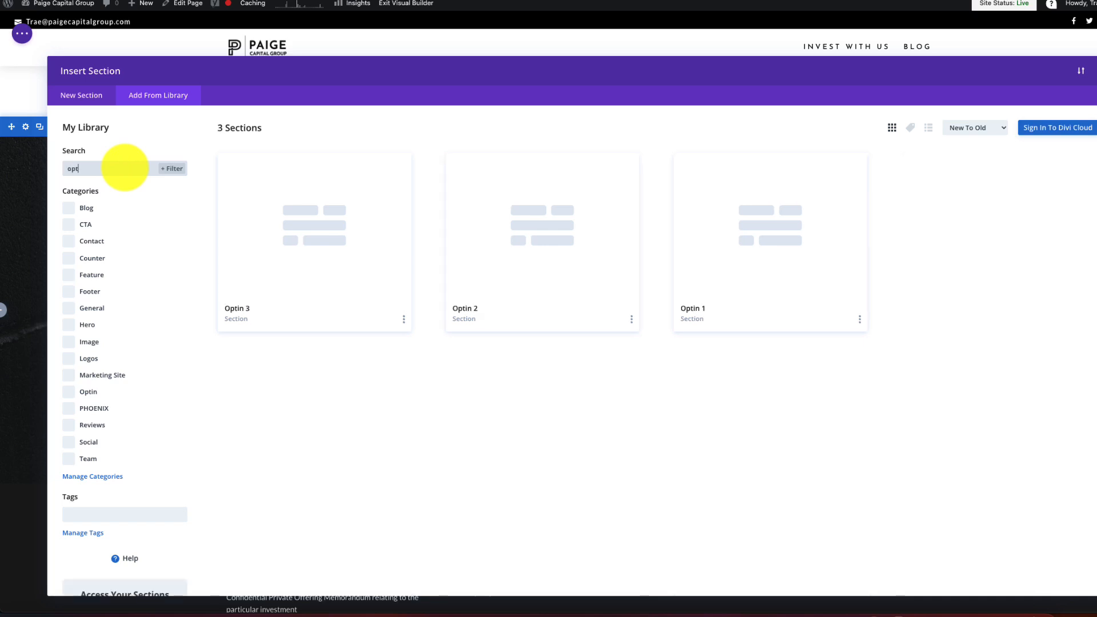
left_click(746, 256)
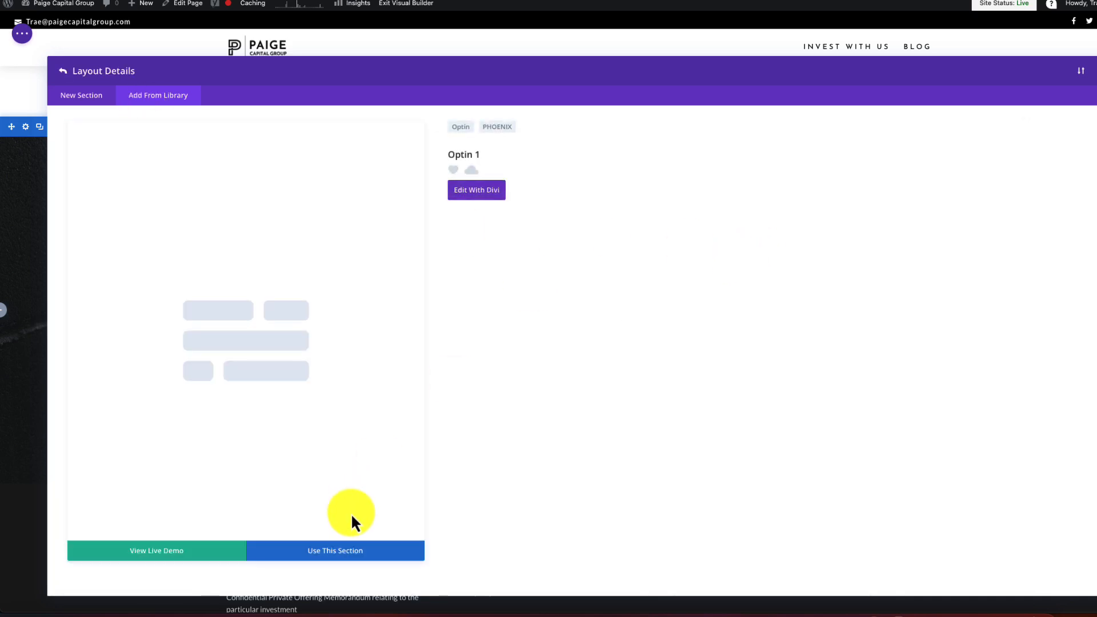
left_click(359, 554)
scroll(744, 336, "down", 4)
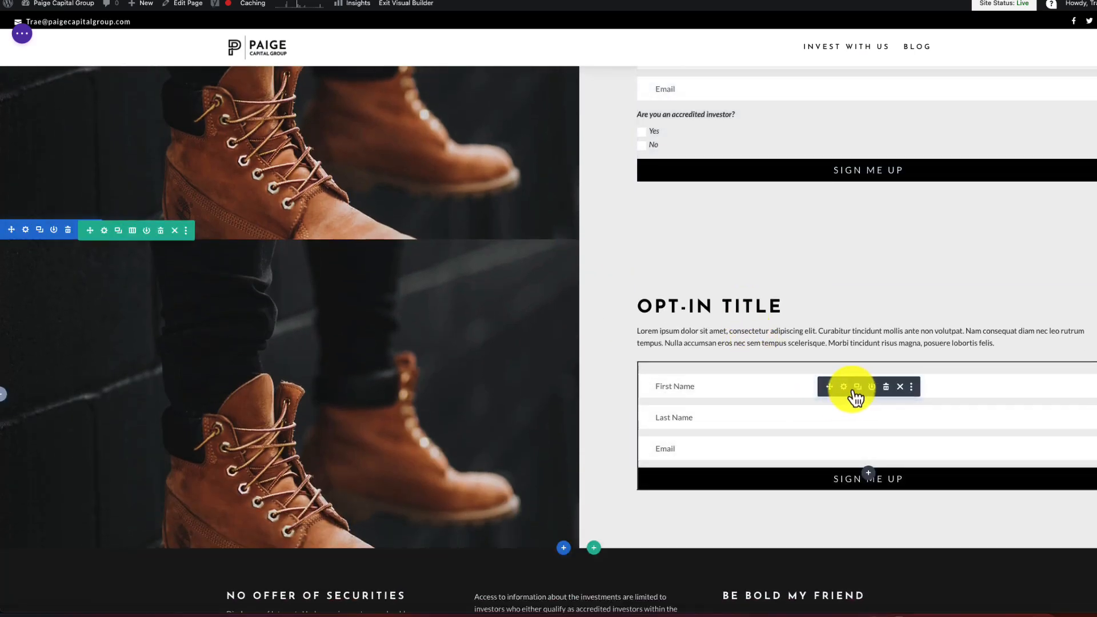
- Set the opt-in form's email provider to HubSpot with the Test list
left_click(845, 387)
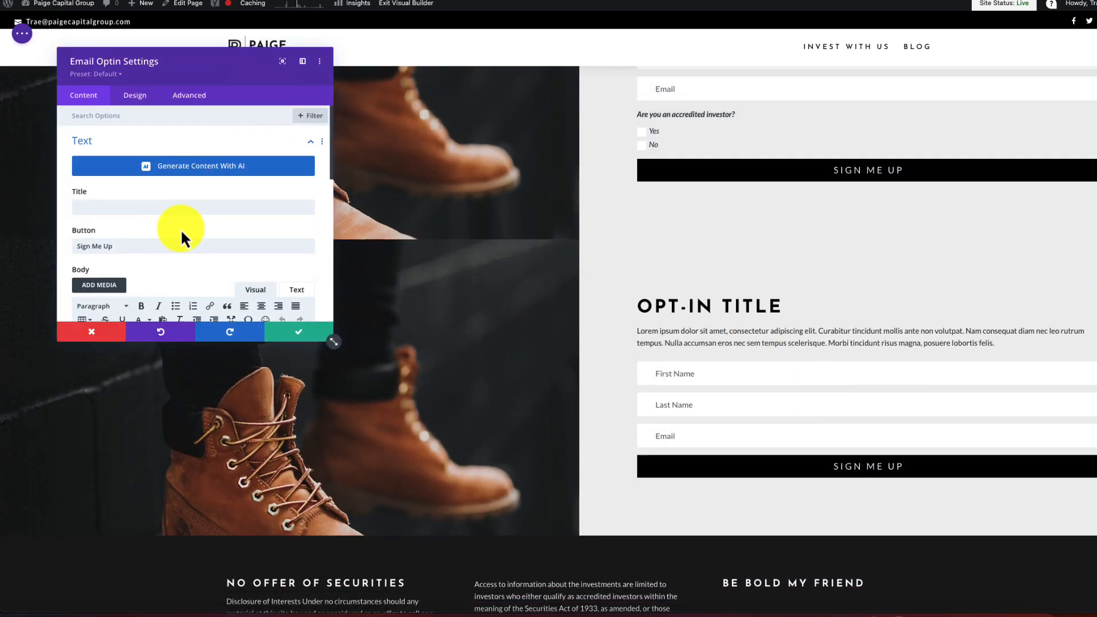
scroll(177, 229, "down", 5)
scroll(186, 244, "down", 2)
left_click(288, 219)
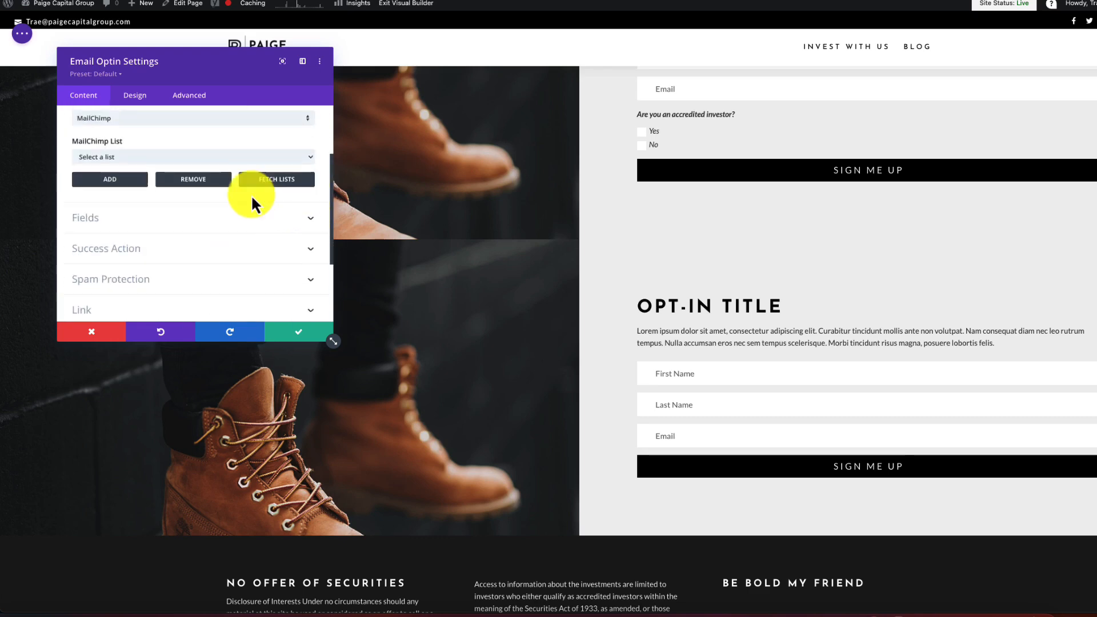
left_click(213, 165)
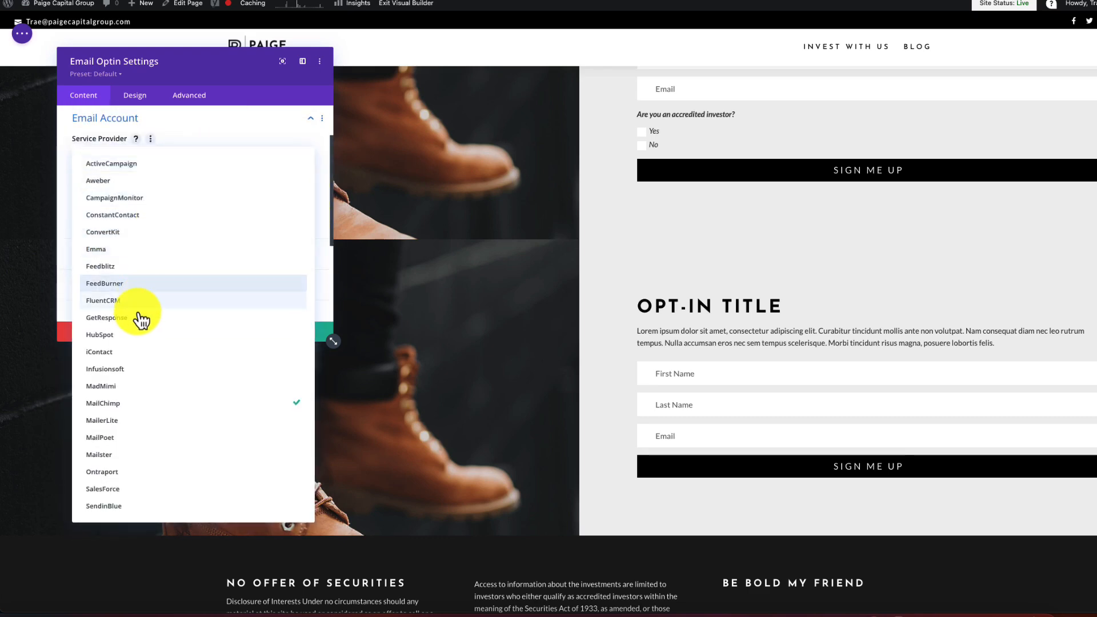
left_click(135, 336)
left_click(187, 194)
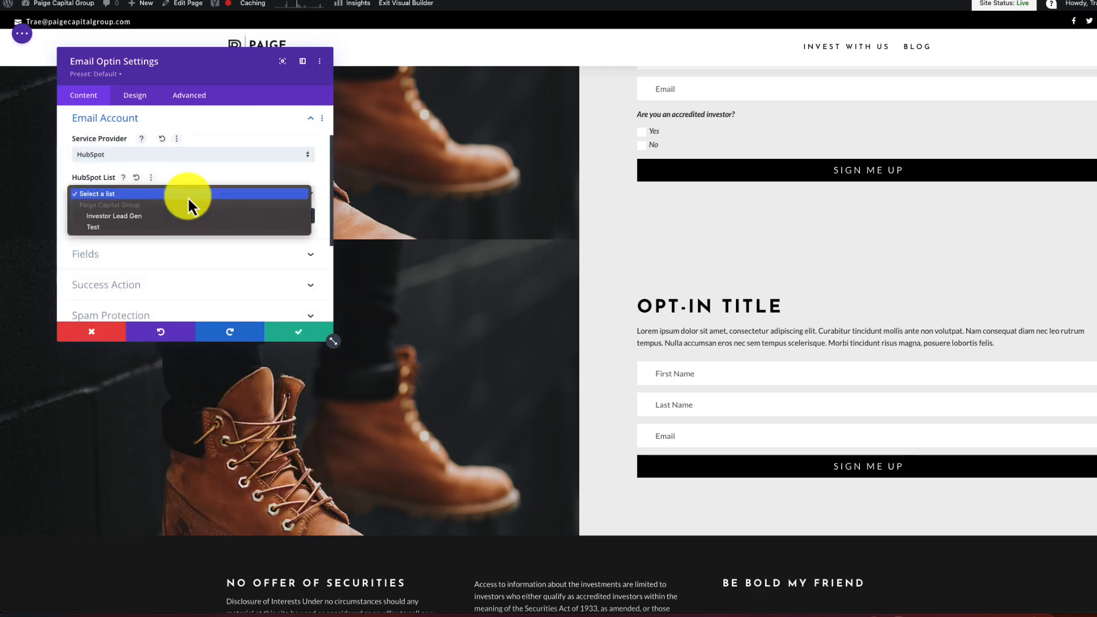
left_click(131, 228)
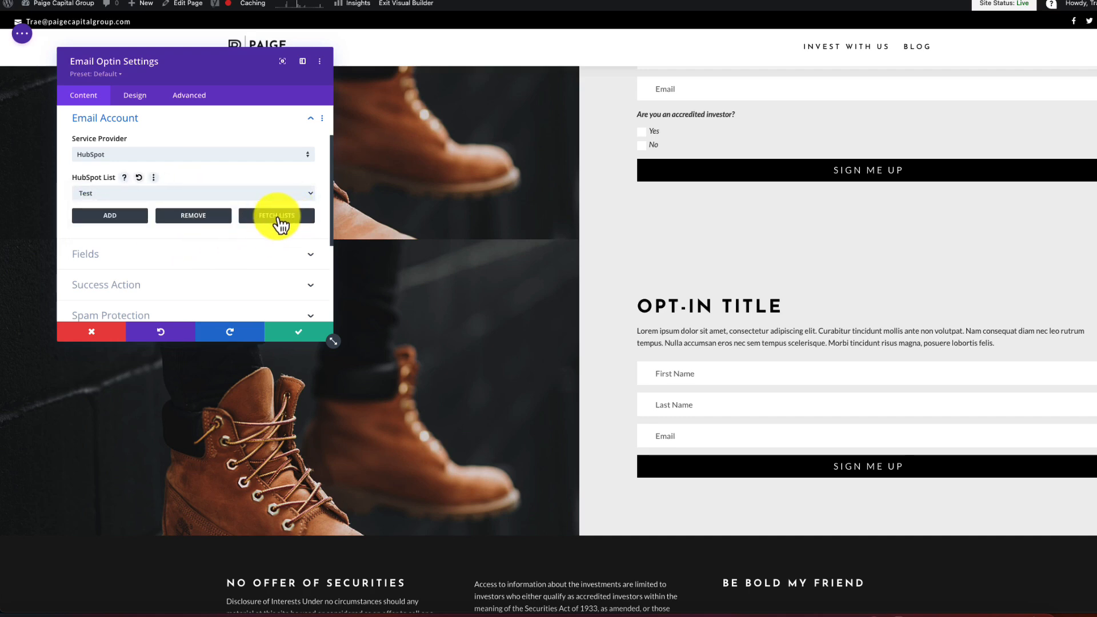
- Enable custom fields, add 'Are you an accredited investor?' with #404040 text, and save
left_click(240, 251)
left_click(110, 275)
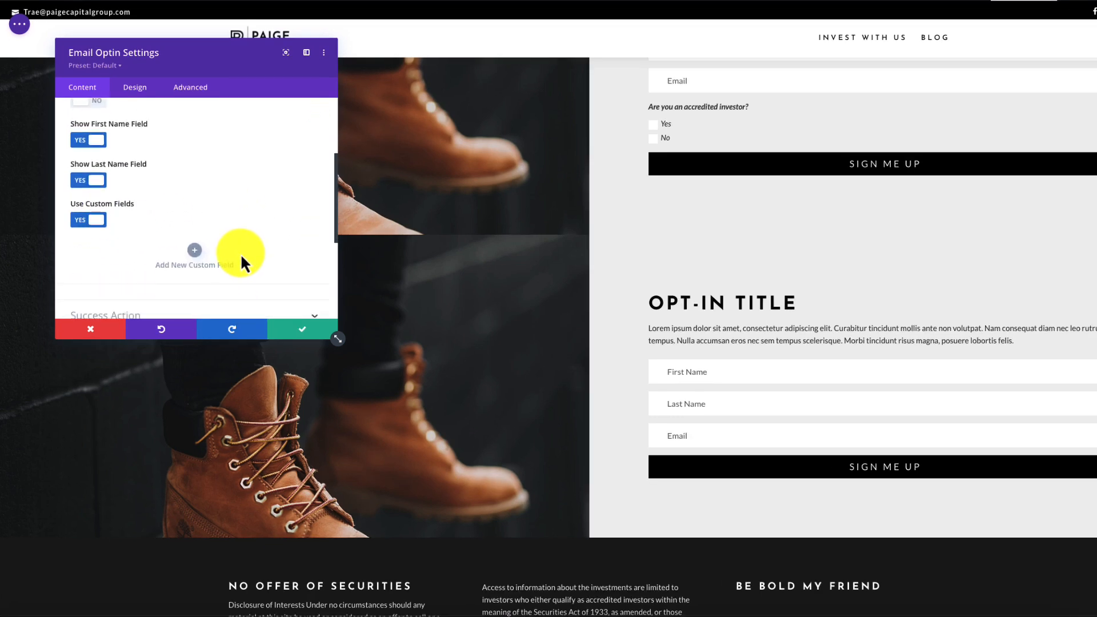
left_click(194, 257)
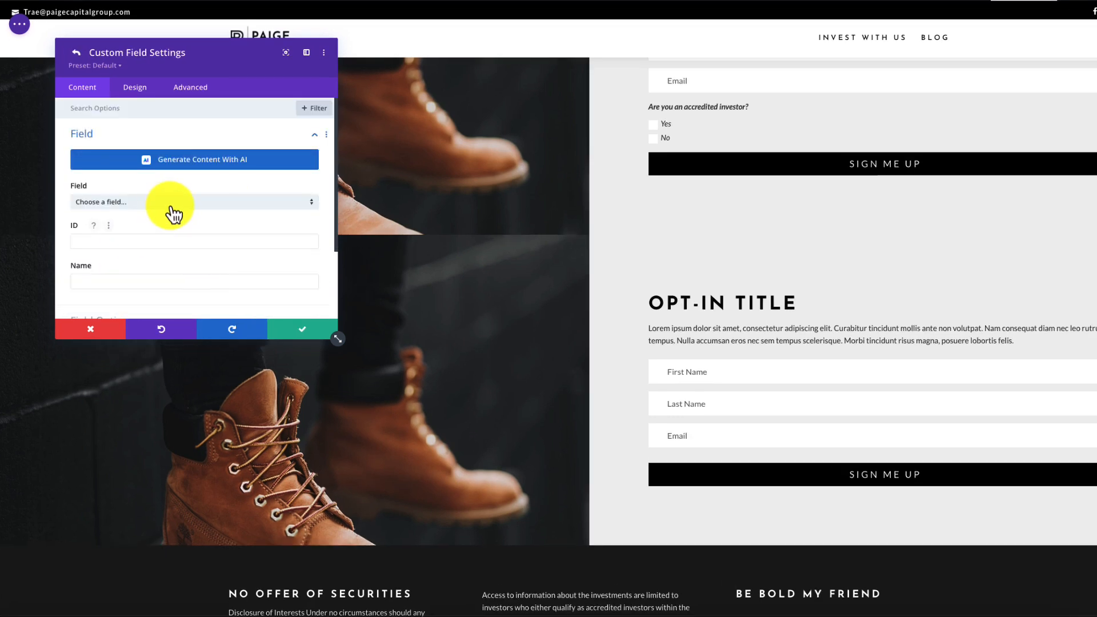
left_click(172, 203)
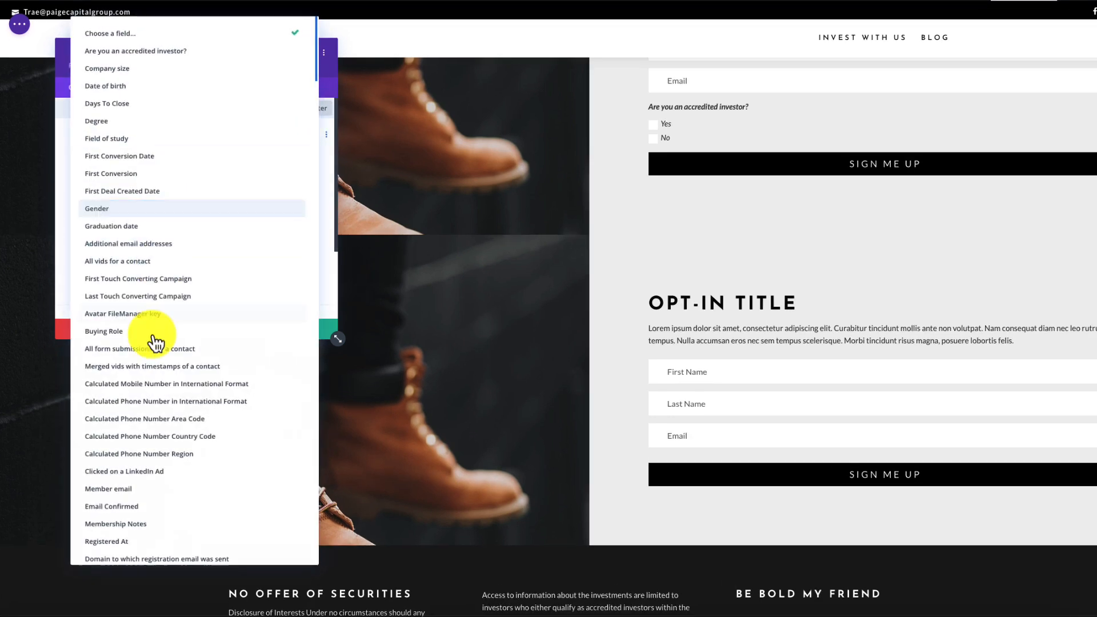
left_click(172, 51)
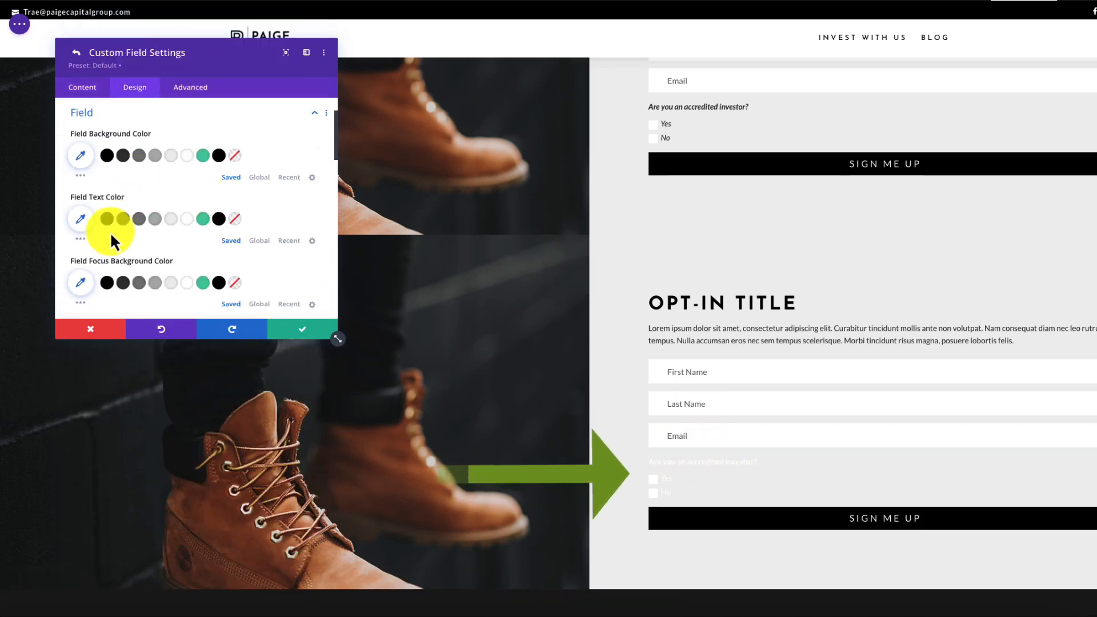
left_click(123, 219)
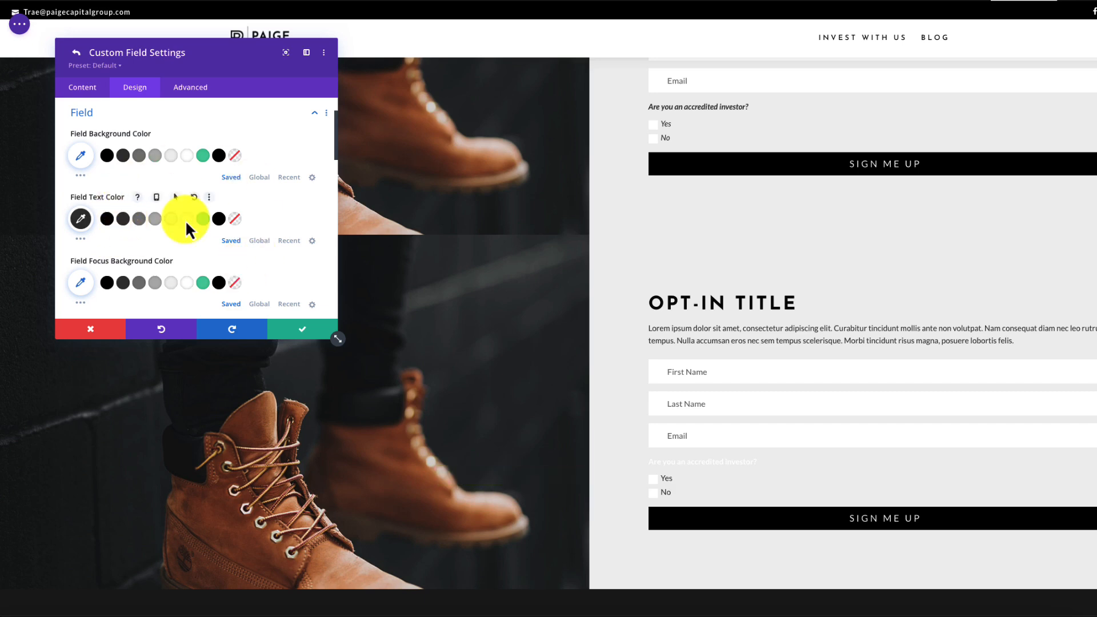
left_click(298, 330)
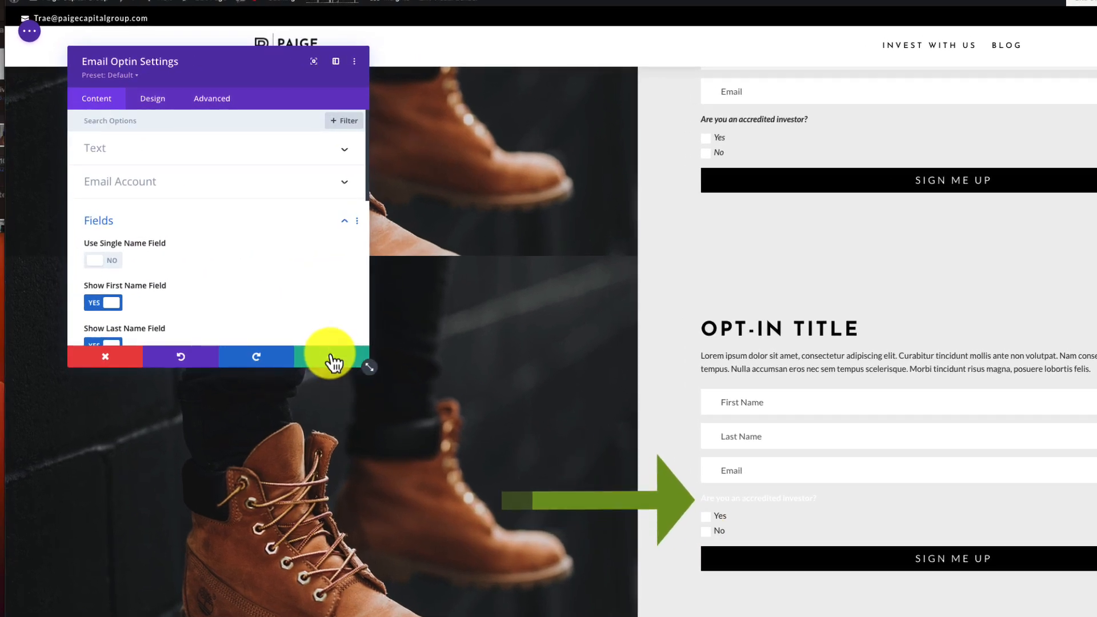
left_click(331, 357)
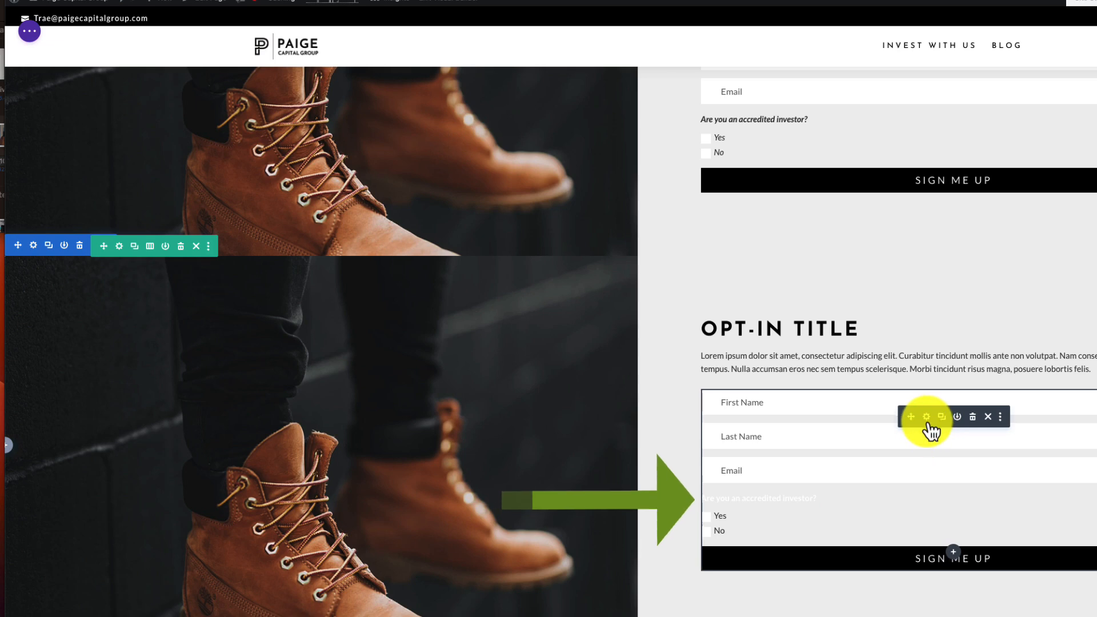
- Set the Email Optin module's Design > Body Text color to a dark swatch
left_click(927, 418)
left_click(153, 99)
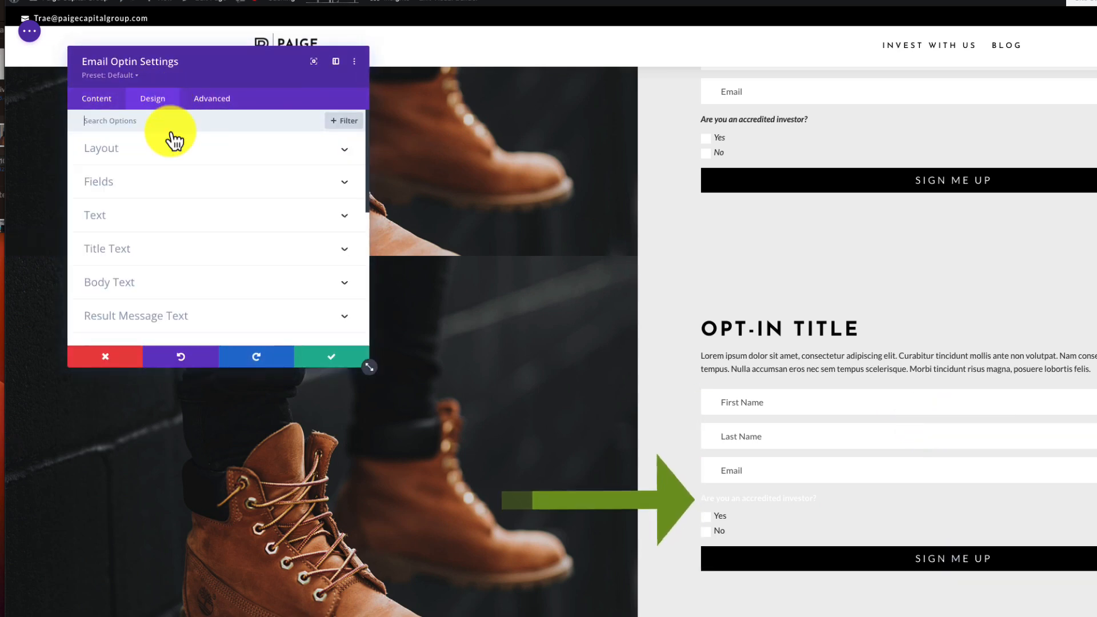
left_click(344, 283)
scroll(211, 233, "down", 3)
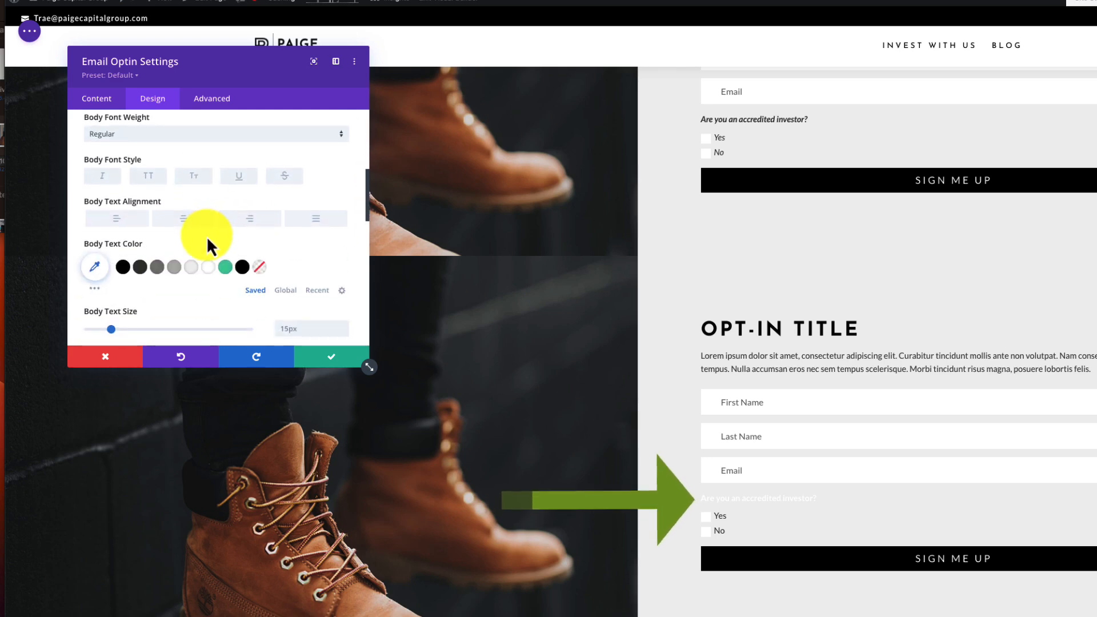
left_click(143, 269)
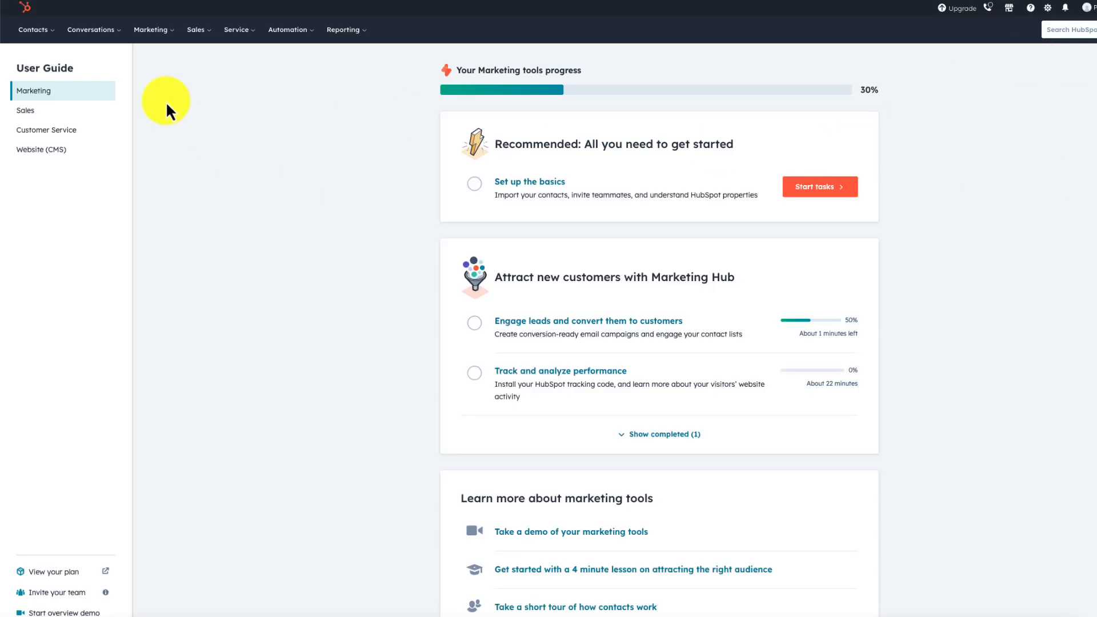
- Go to Marketing > Email > More tools > Files and view 'Ebook MFA and Paige.pptx.pdf' details
left_click(150, 31)
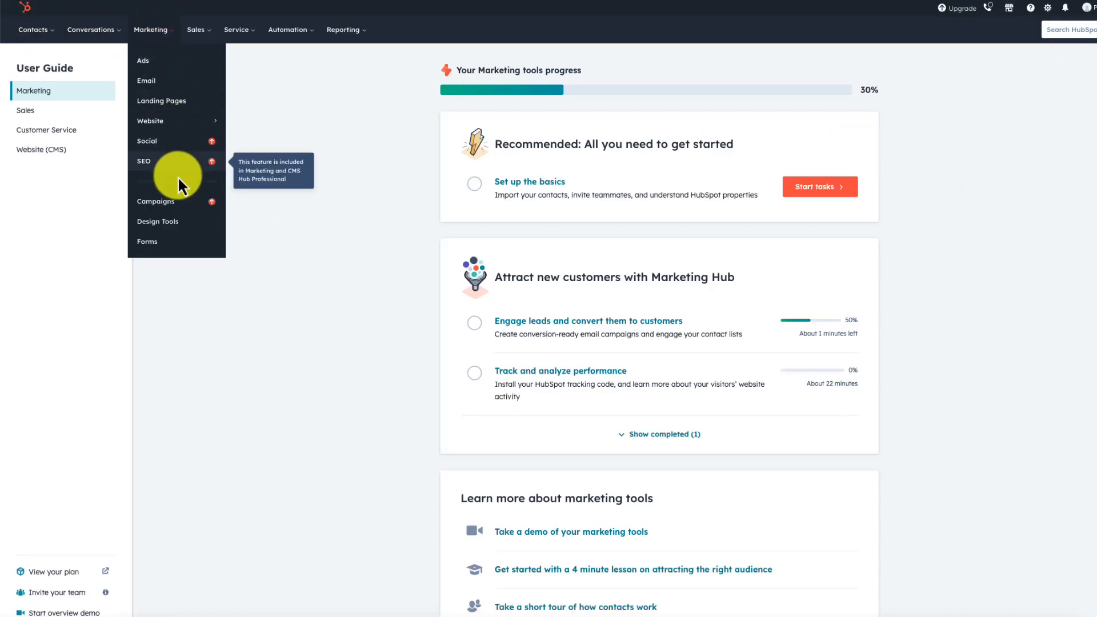
left_click(171, 84)
left_click(46, 453)
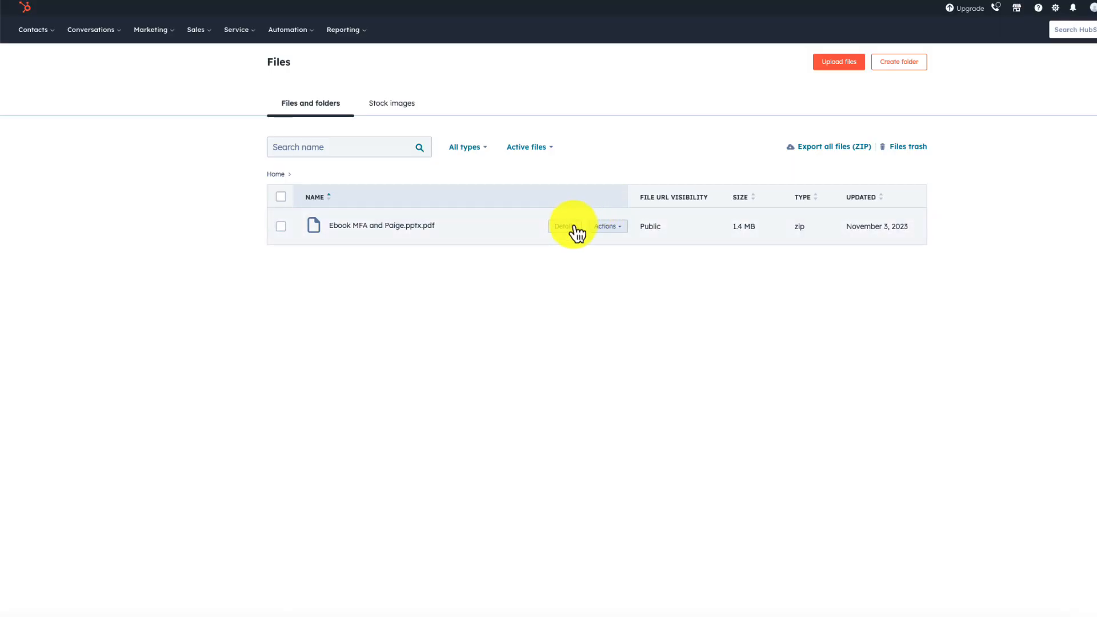
left_click(576, 229)
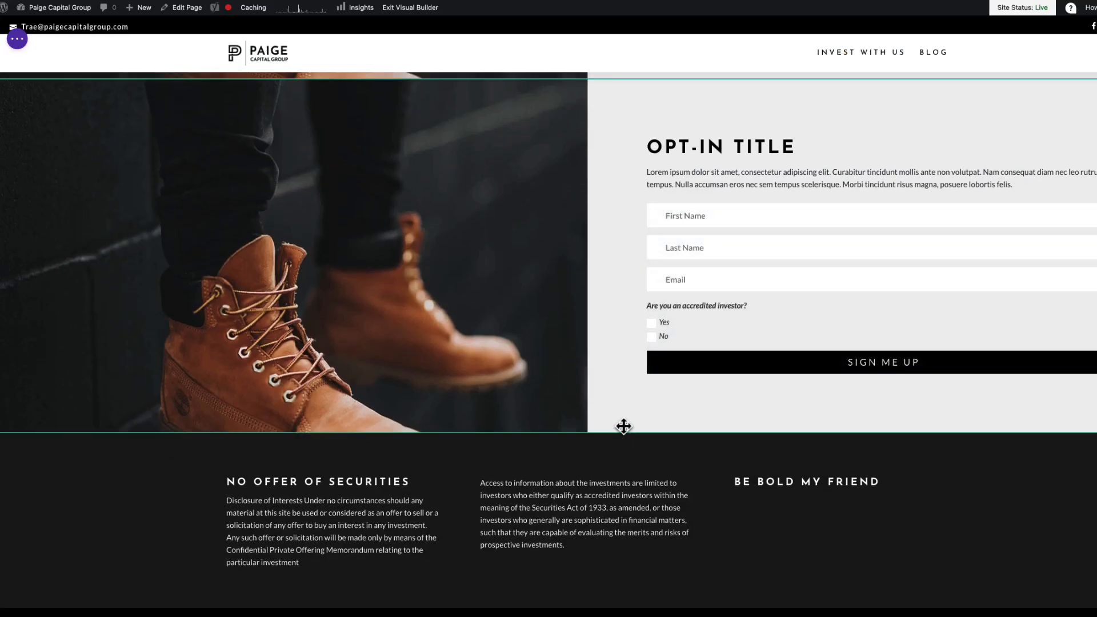
- Insert the saved Interior CTA section (library search 'cta') below the opt-in form
left_click(572, 434)
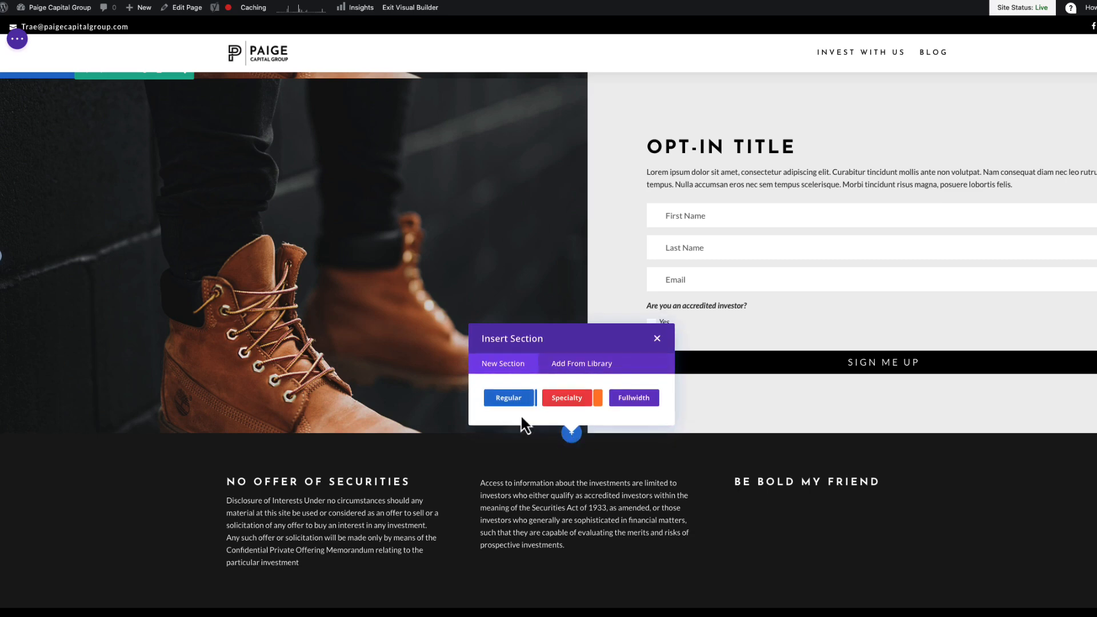
left_click(576, 366)
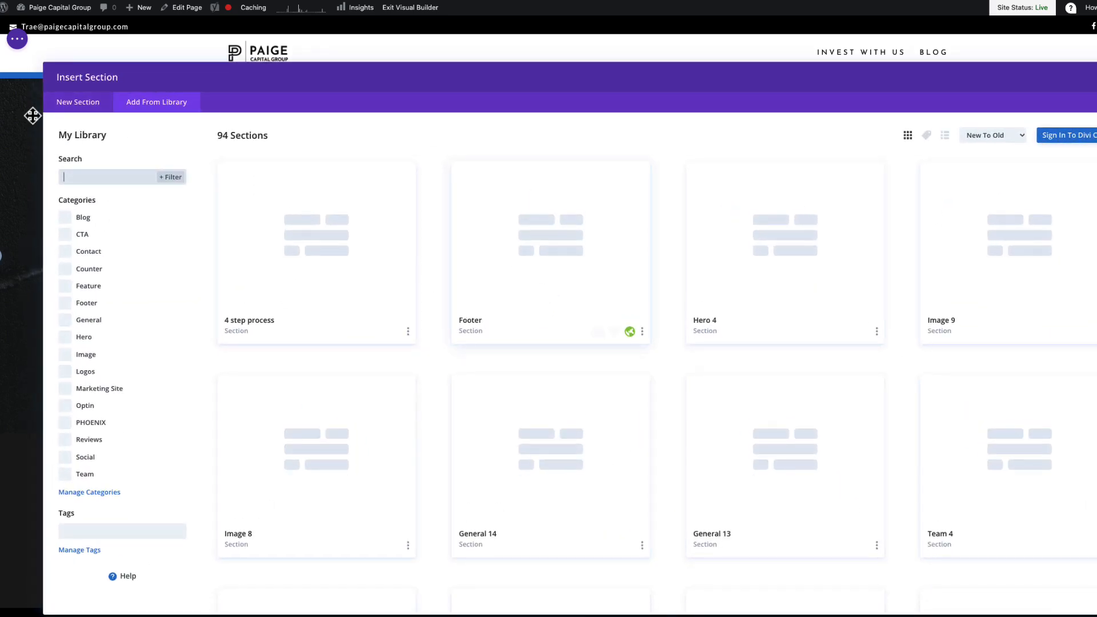
type("cta")
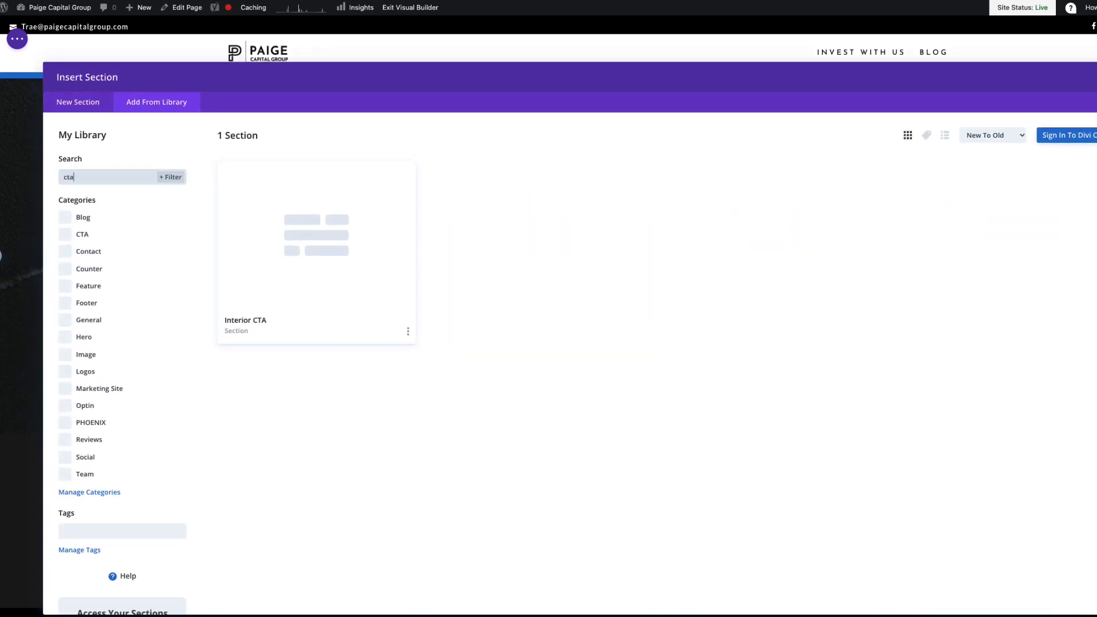
left_click(403, 265)
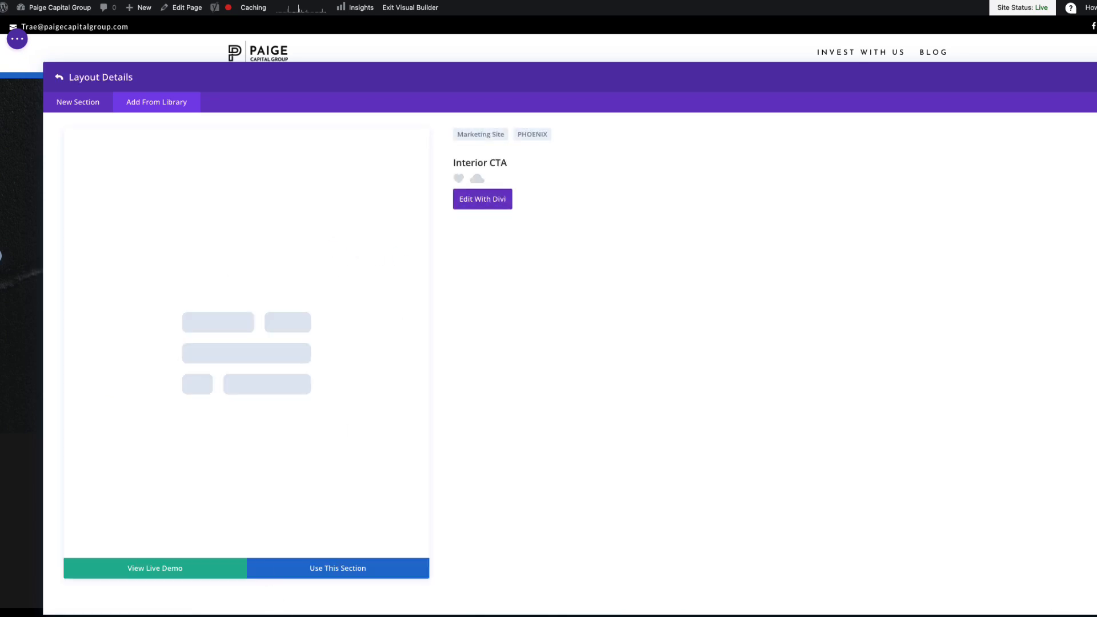
left_click(341, 572)
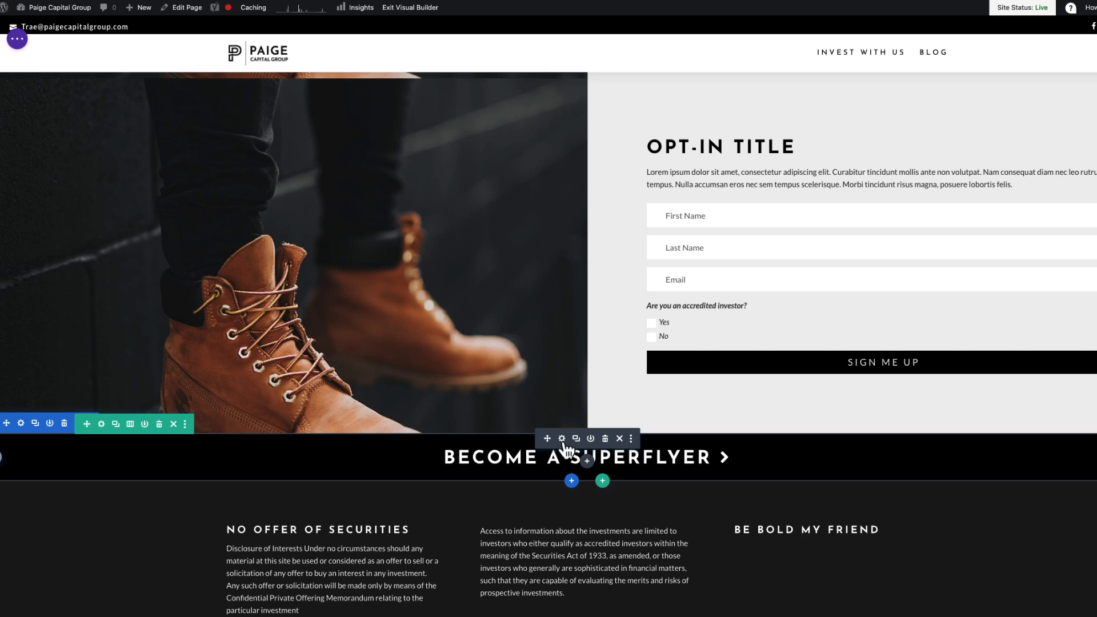
- Start adding a link to the 'Become a Superflyer' call-to-action text
left_click(562, 439)
scroll(165, 215, "down", 2)
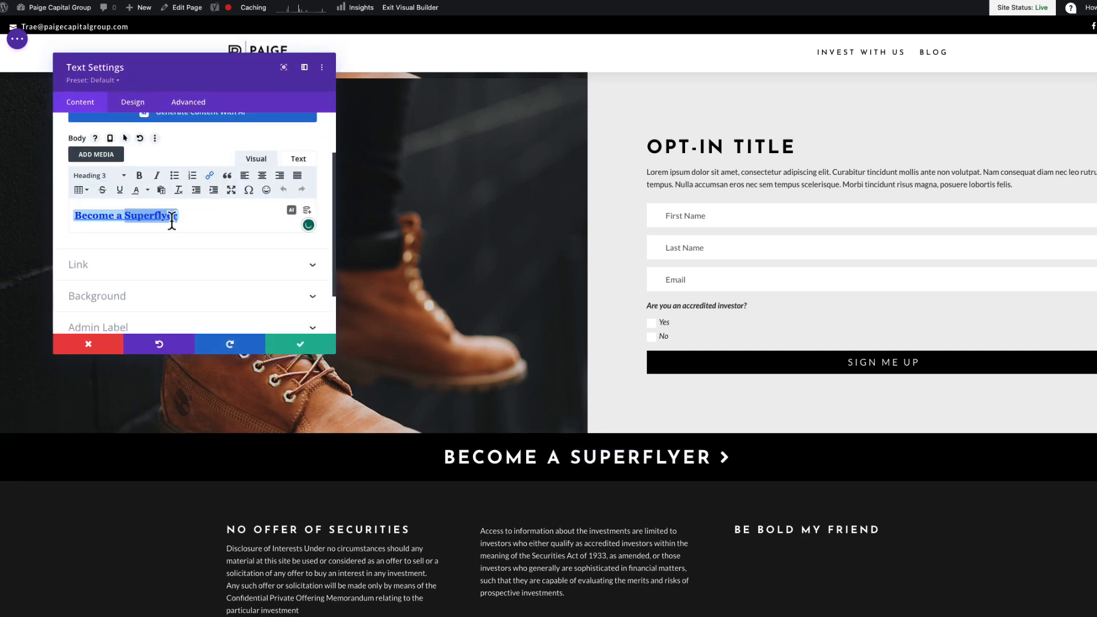
left_click(210, 177)
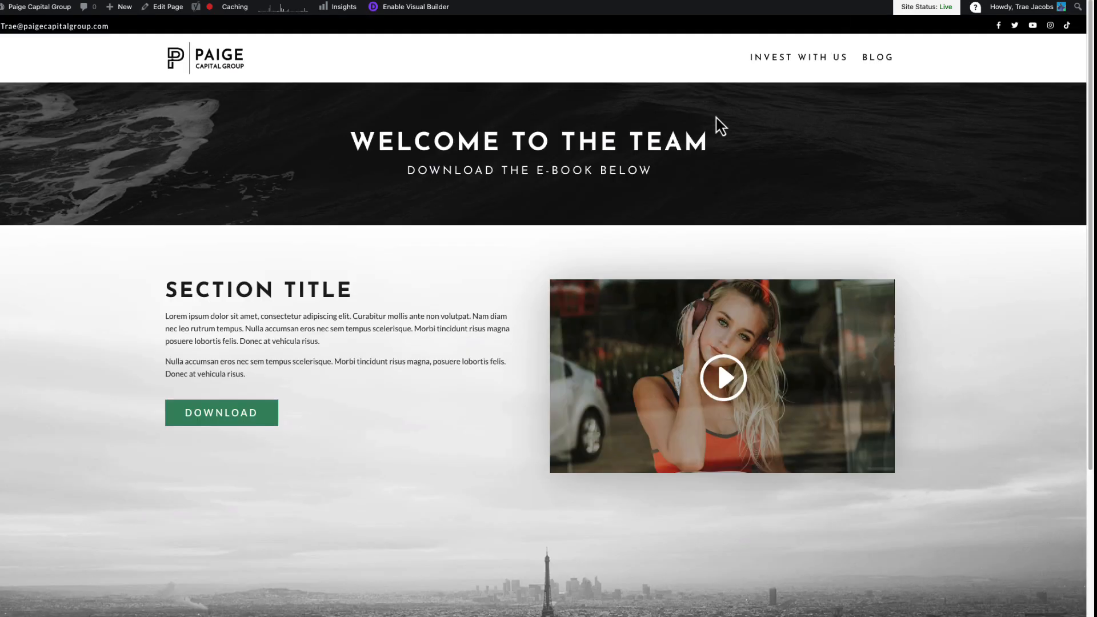
- Download the e-book zip 'Ebook MFA and Paige.pptx.pdf.zip' from the Welcome to the Team page
scroll(709, 238, "down", 1)
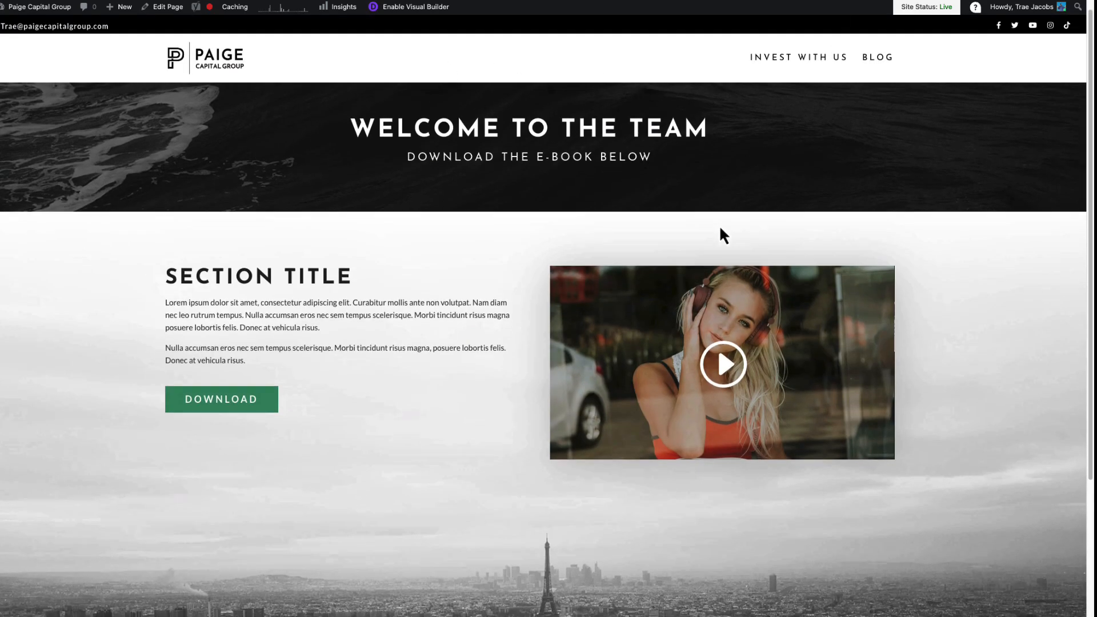
left_click(243, 412)
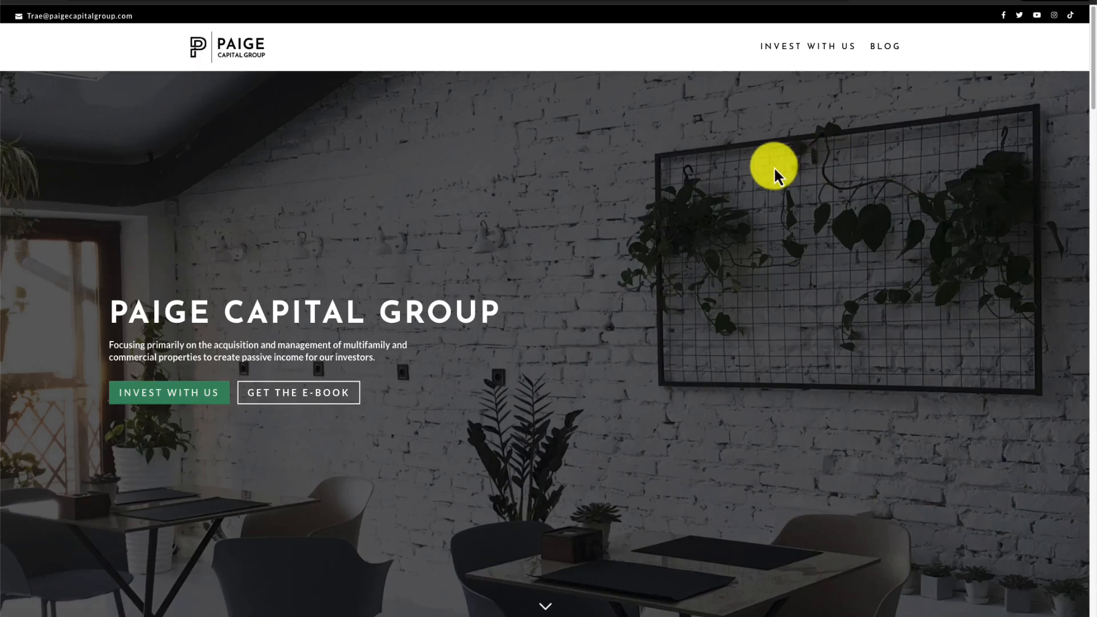
scroll(788, 183, "down", 3)
scroll(790, 185, "down", 8)
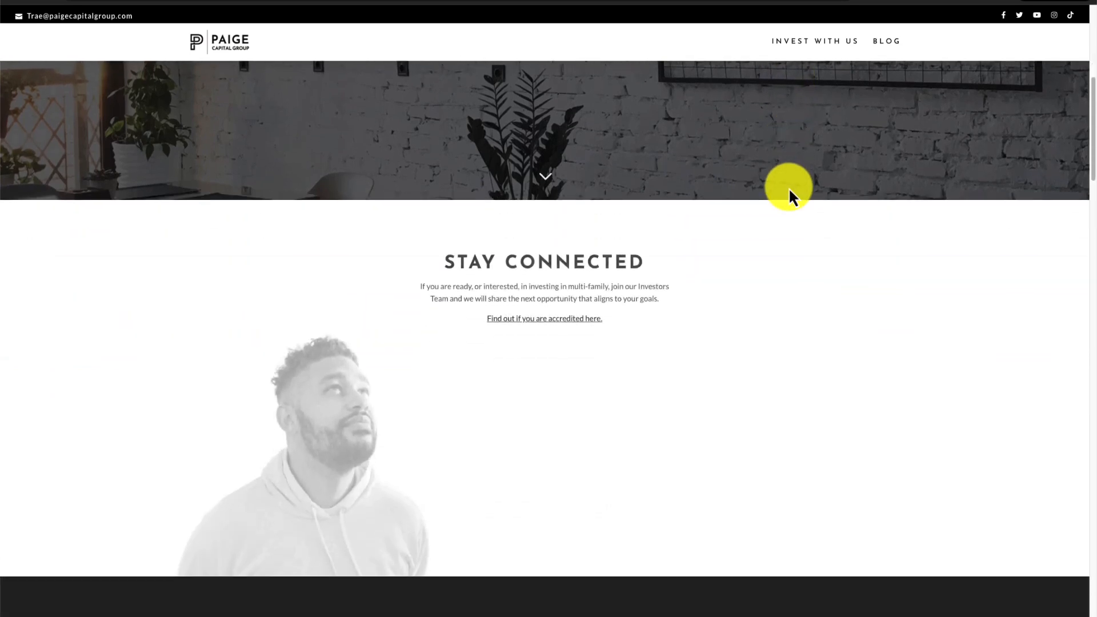
scroll(789, 189, "down", 8)
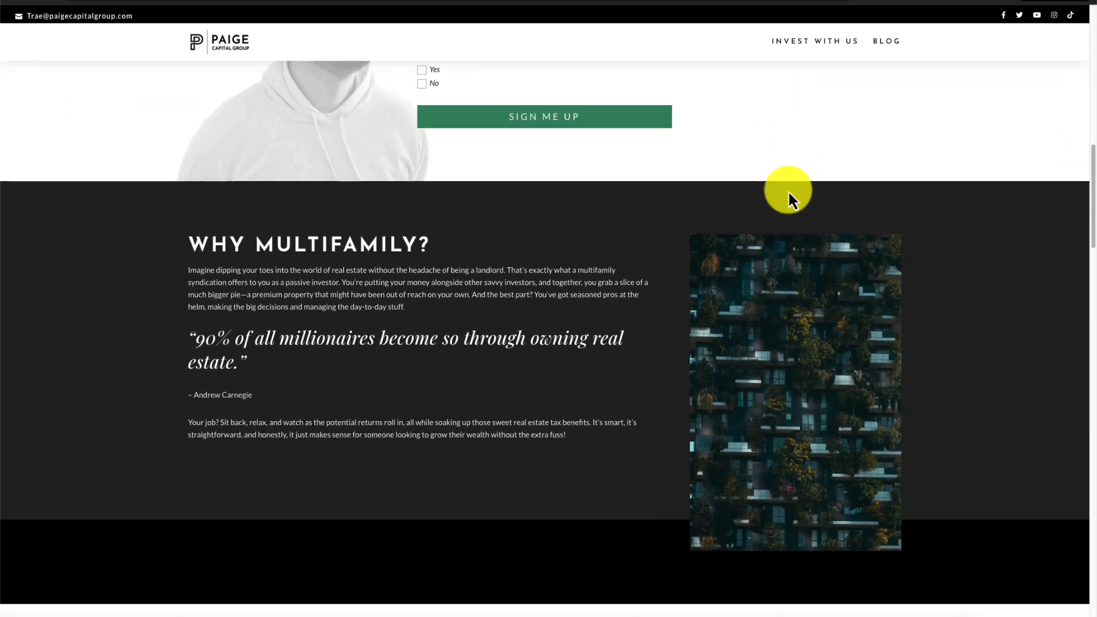
scroll(788, 191, "down", 6)
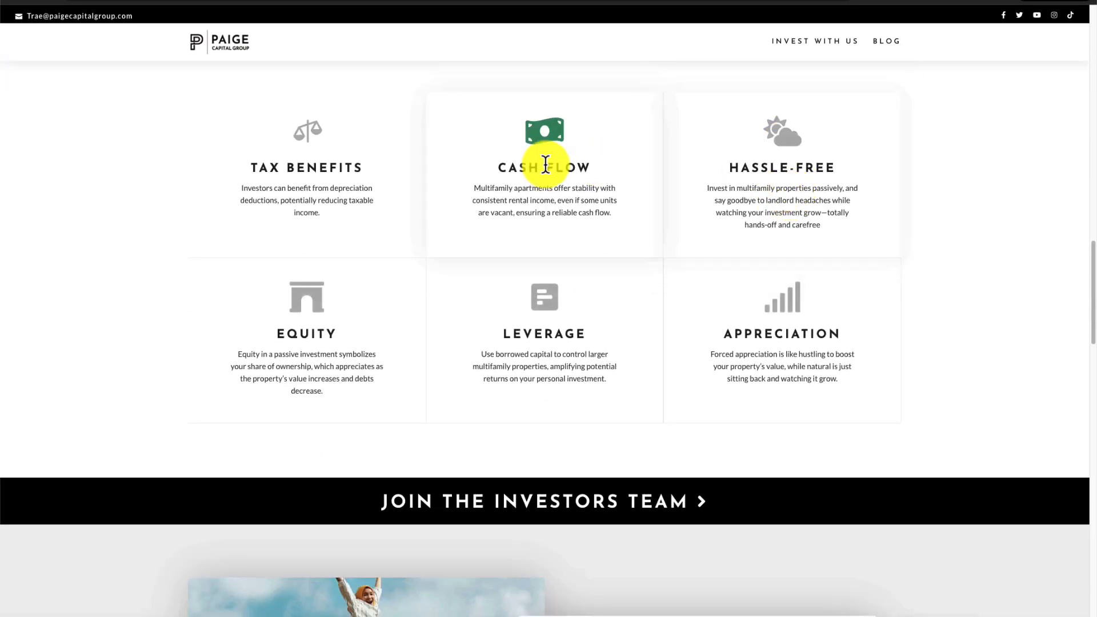
scroll(808, 332, "down", 2)
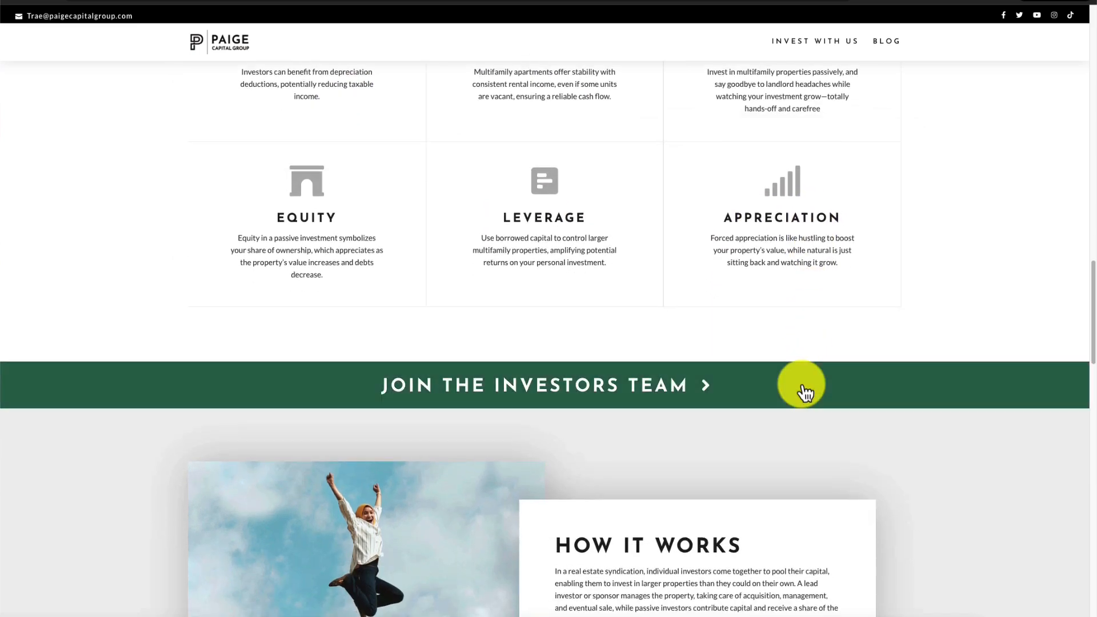
scroll(803, 383, "down", 3)
scroll(802, 383, "down", 10)
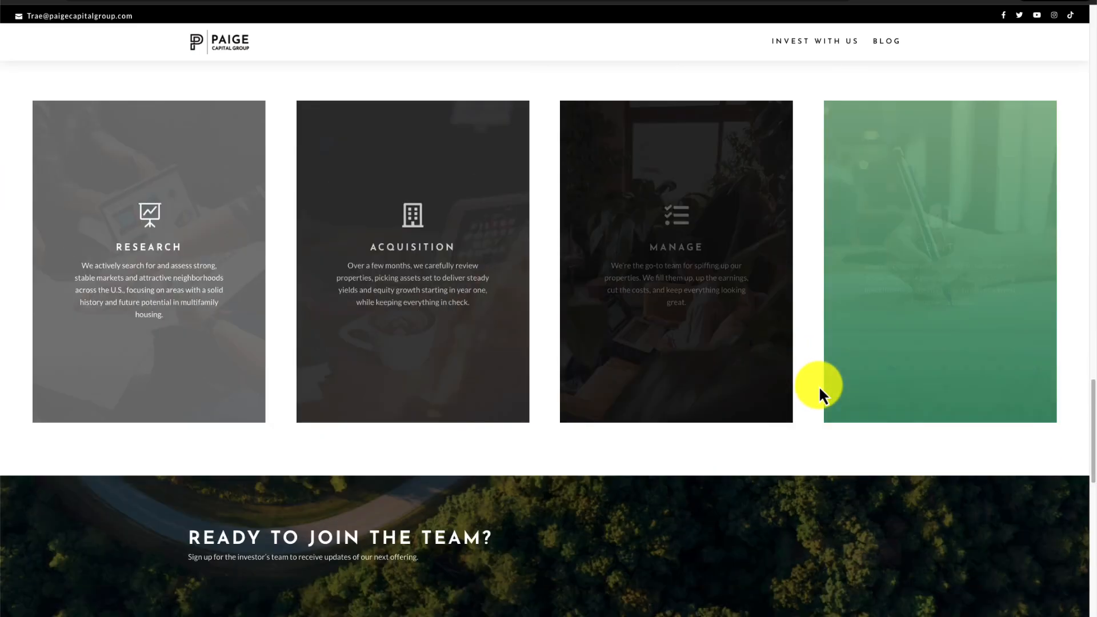
scroll(798, 564, "down", 10)
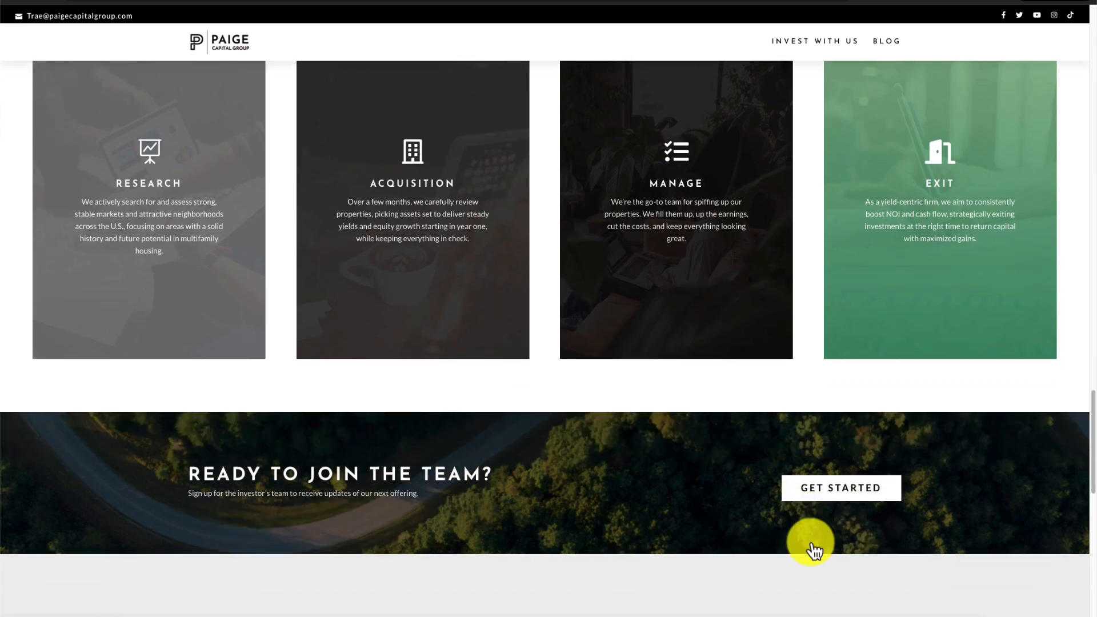
scroll(796, 457, "down", 2)
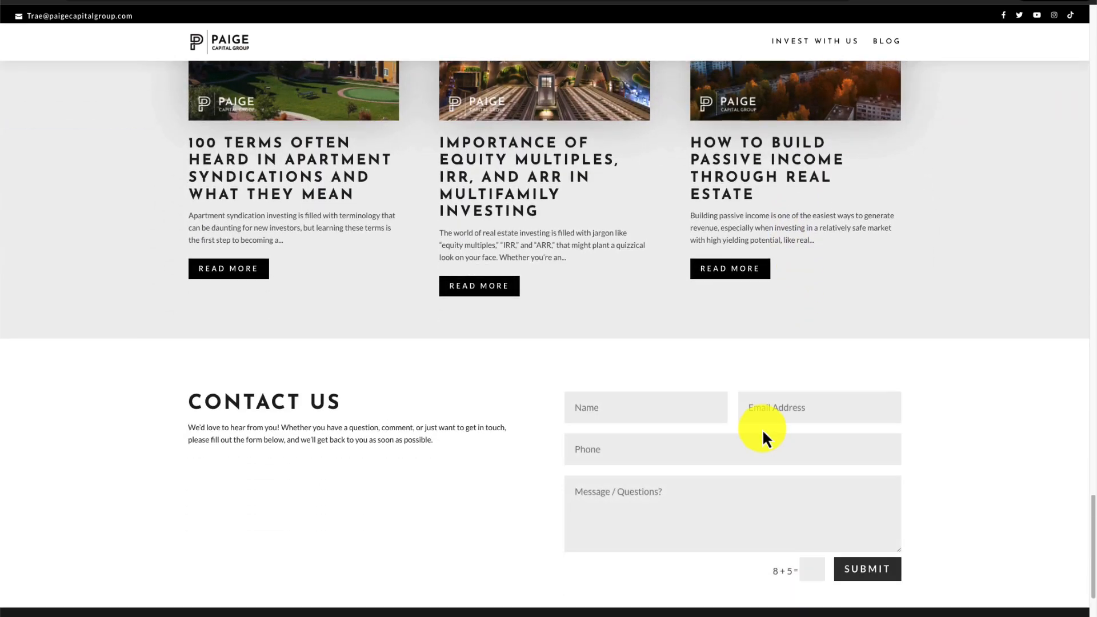
left_click(815, 46)
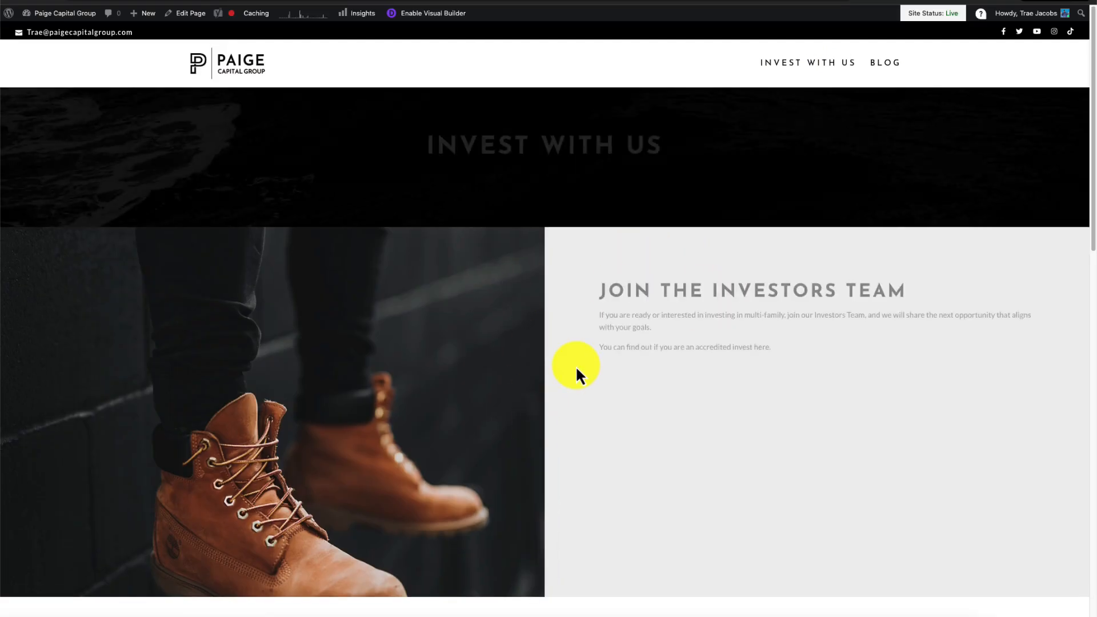
scroll(597, 343, "down", 1)
scroll(600, 344, "down", 10)
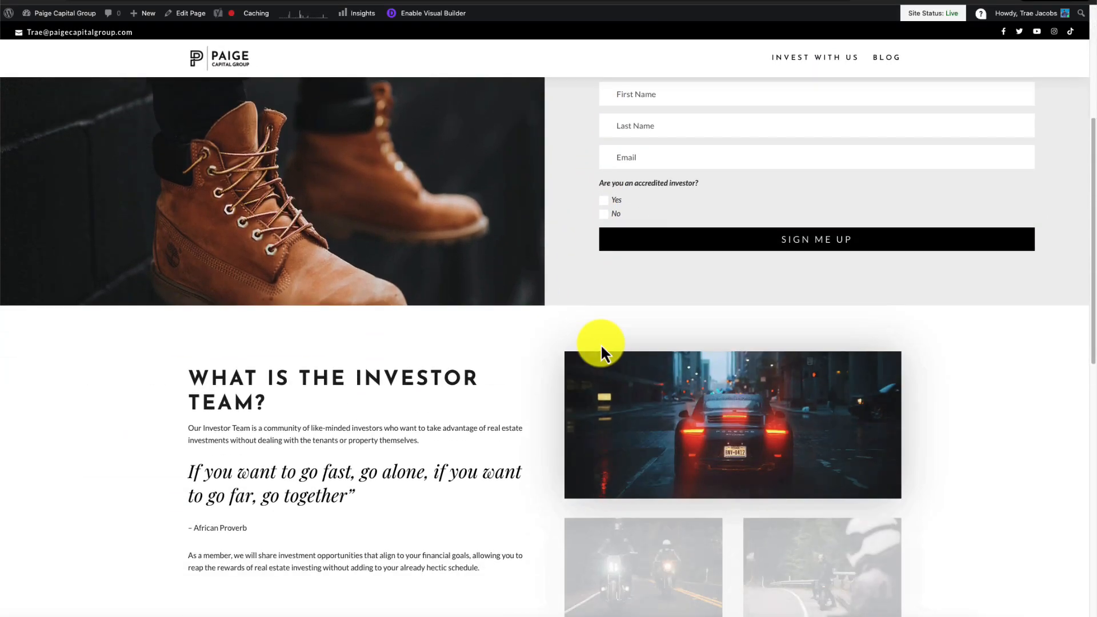
scroll(600, 345, "down", 6)
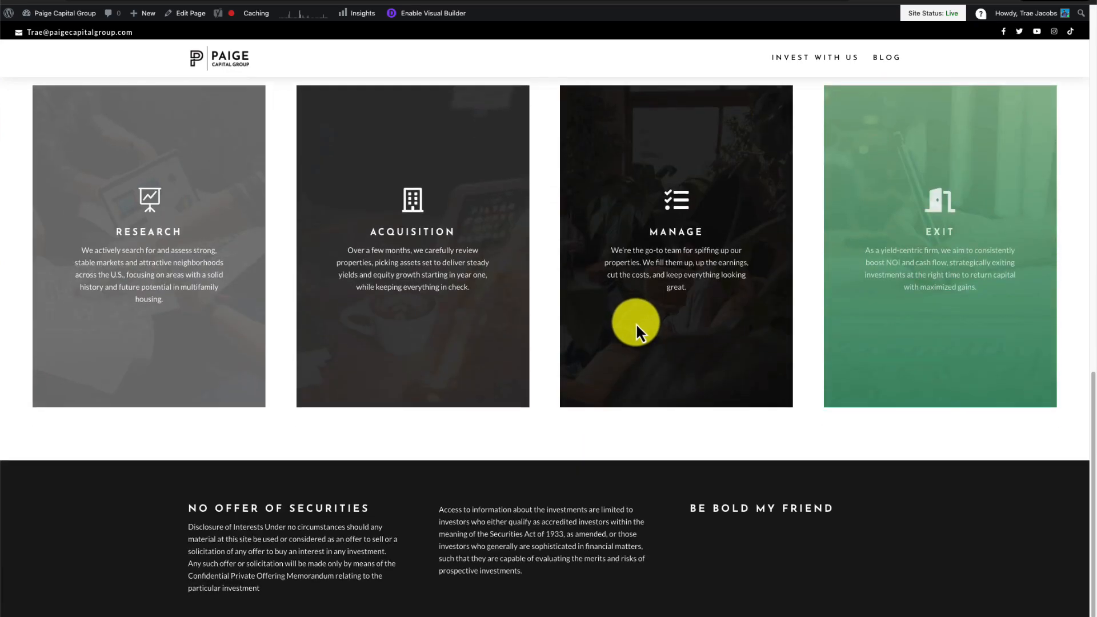
scroll(636, 322, "up", 5)
scroll(635, 303, "up", 5)
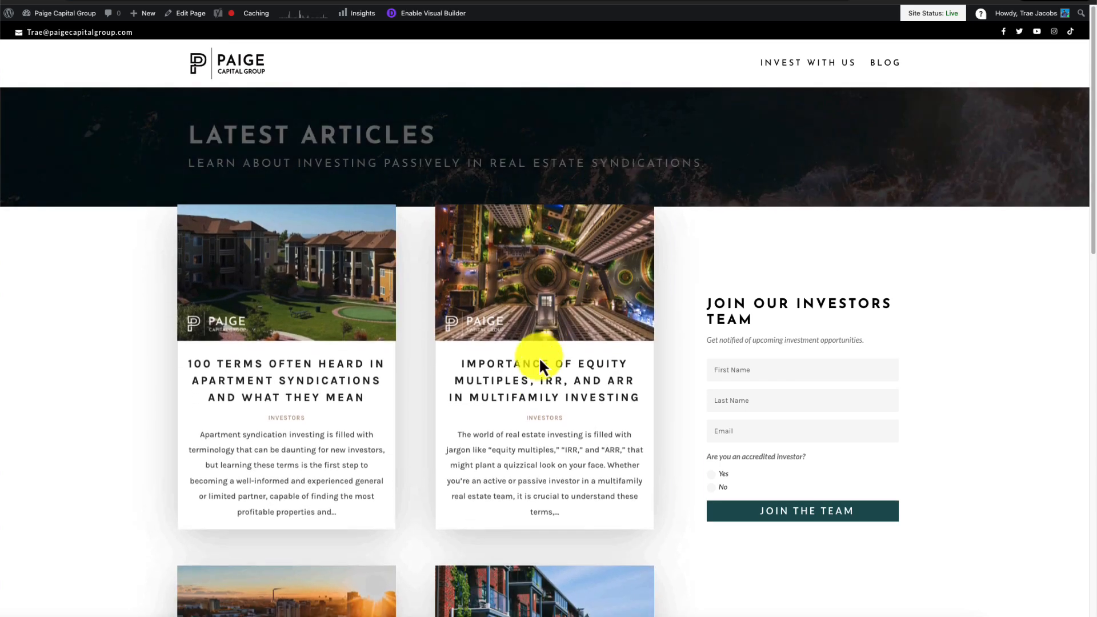
scroll(538, 374, "down", 4)
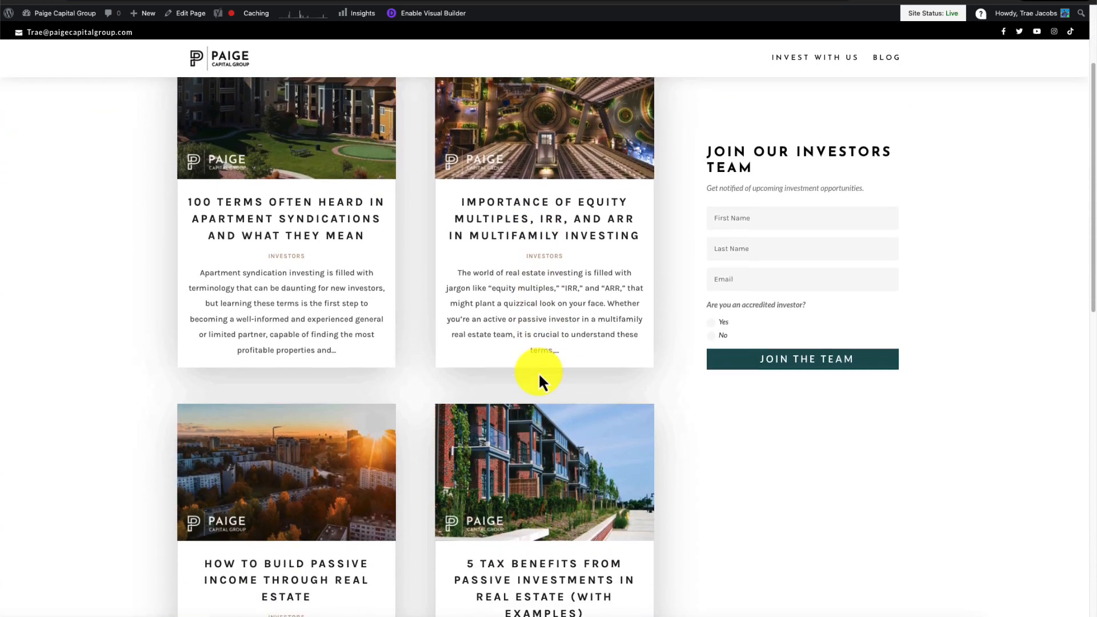
scroll(546, 366, "down", 8)
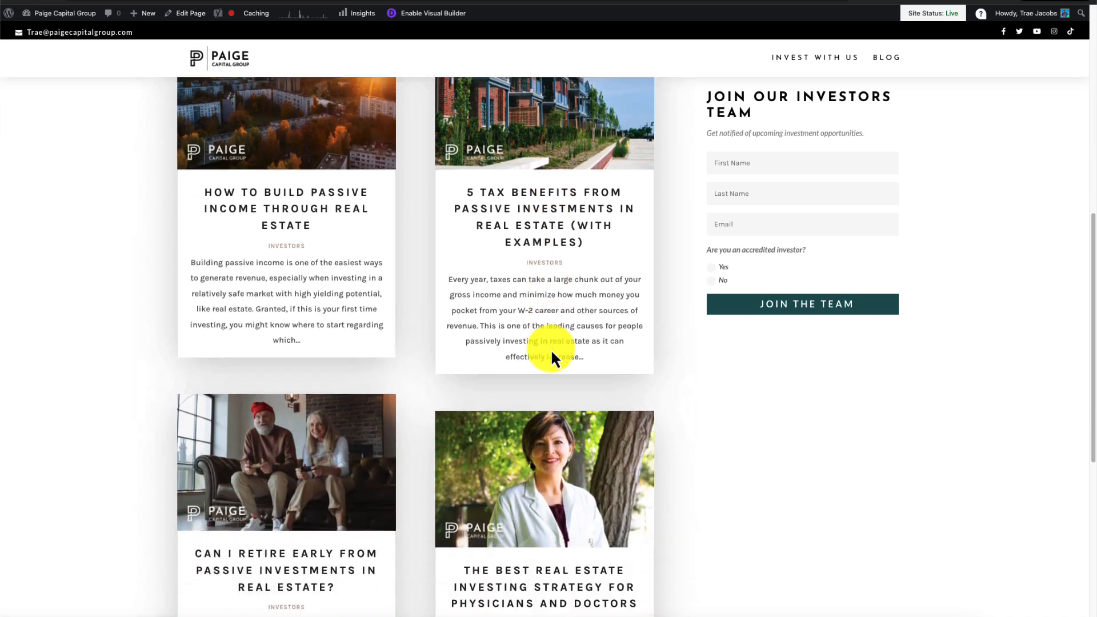
left_click(232, 60)
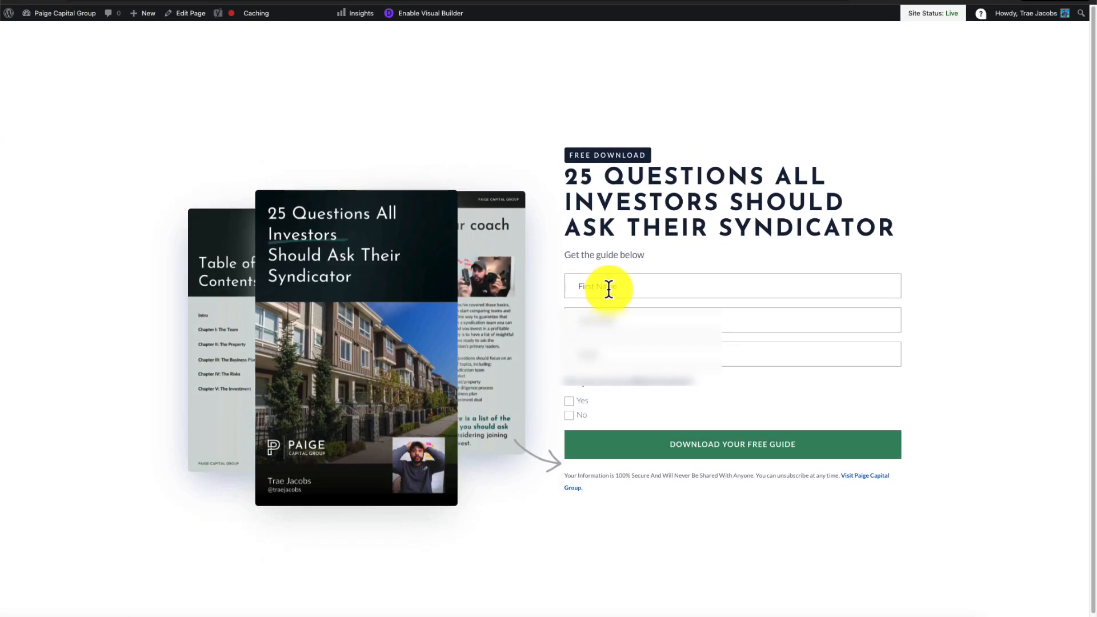
- Autofill the opt-in form's name details and answer Yes to the accredited investor question
left_click(607, 287)
left_click(650, 331)
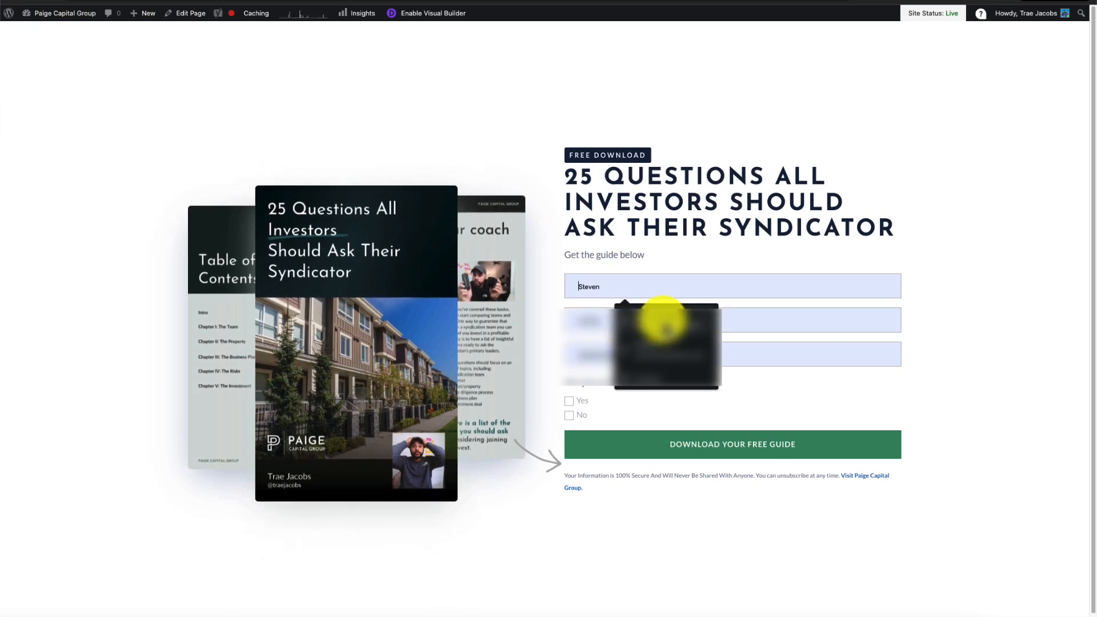
left_click(570, 402)
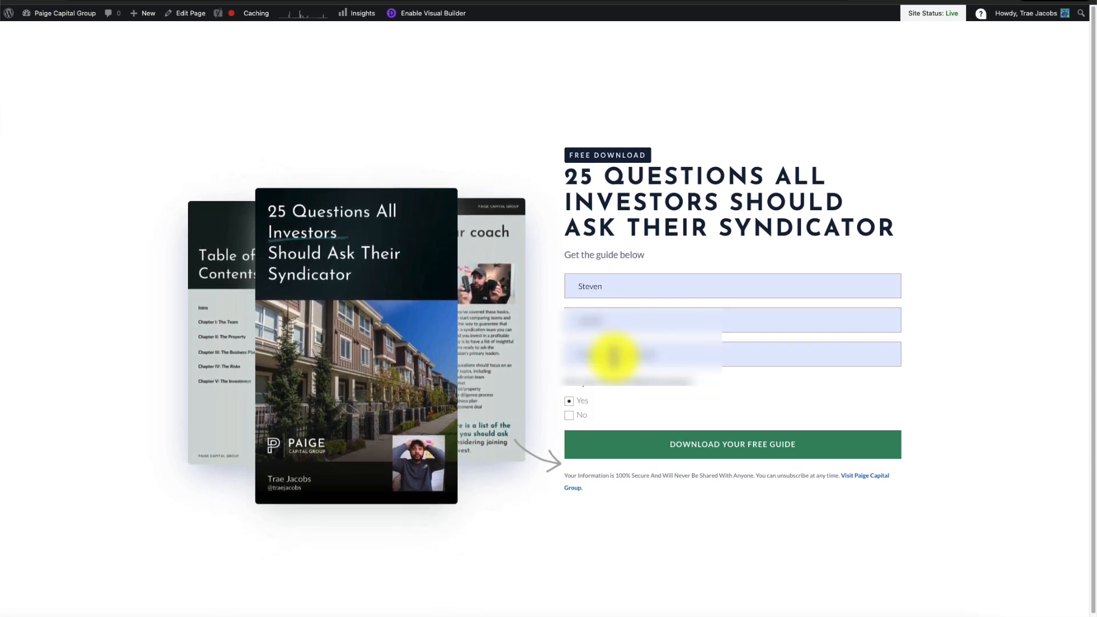
- Replace the autofilled email with a test Gmail address, correcting its mistyped ending
left_click(600, 358)
left_click_drag(581, 354, 570, 353)
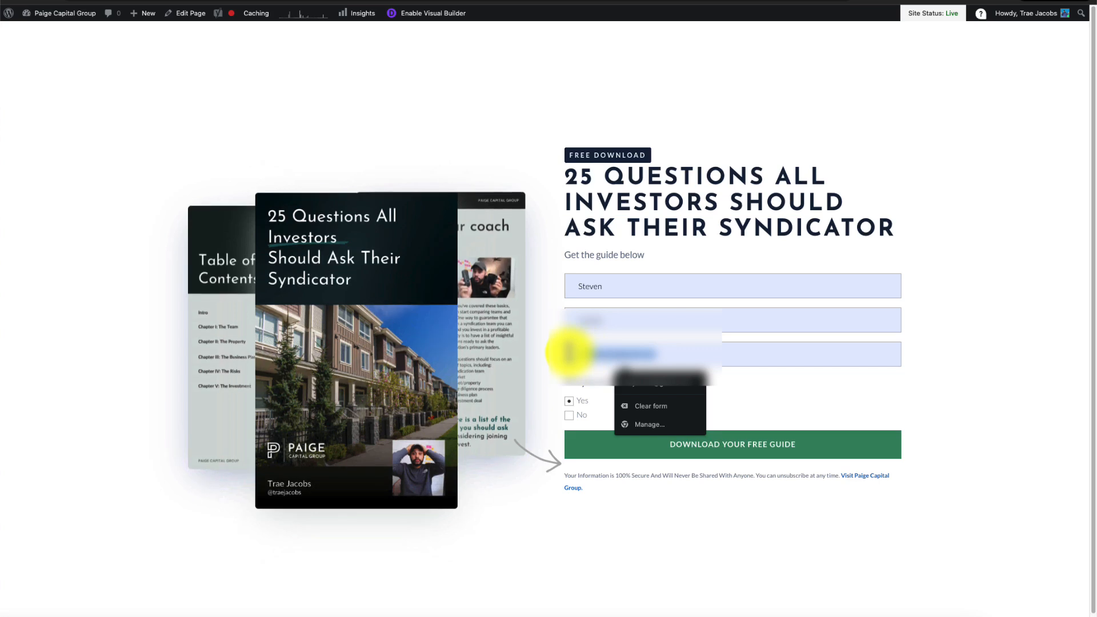
key("BackSpace")
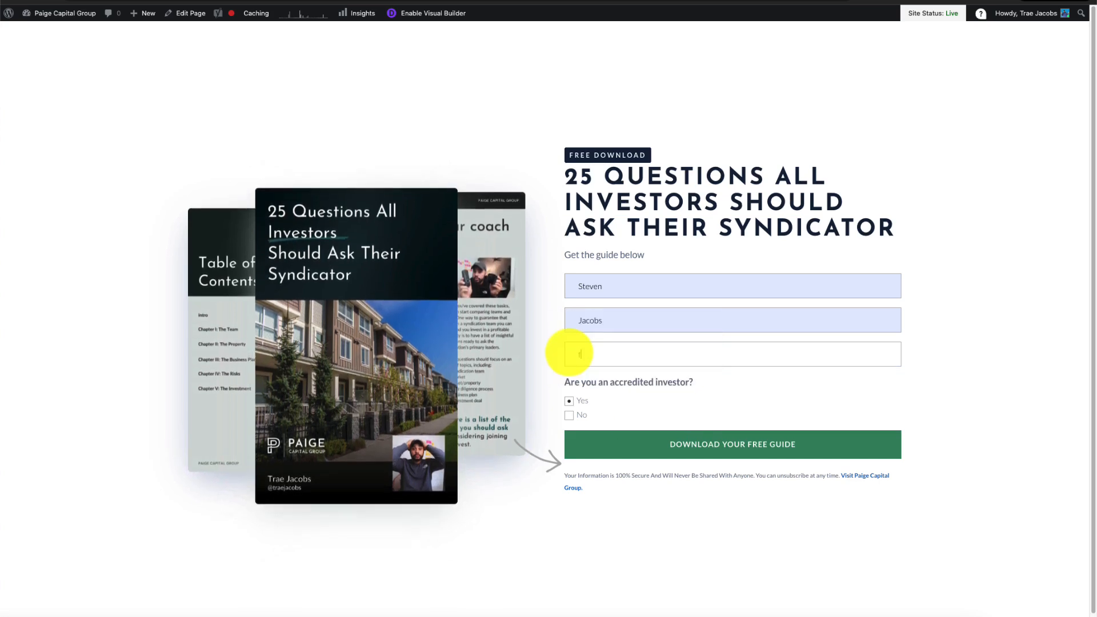
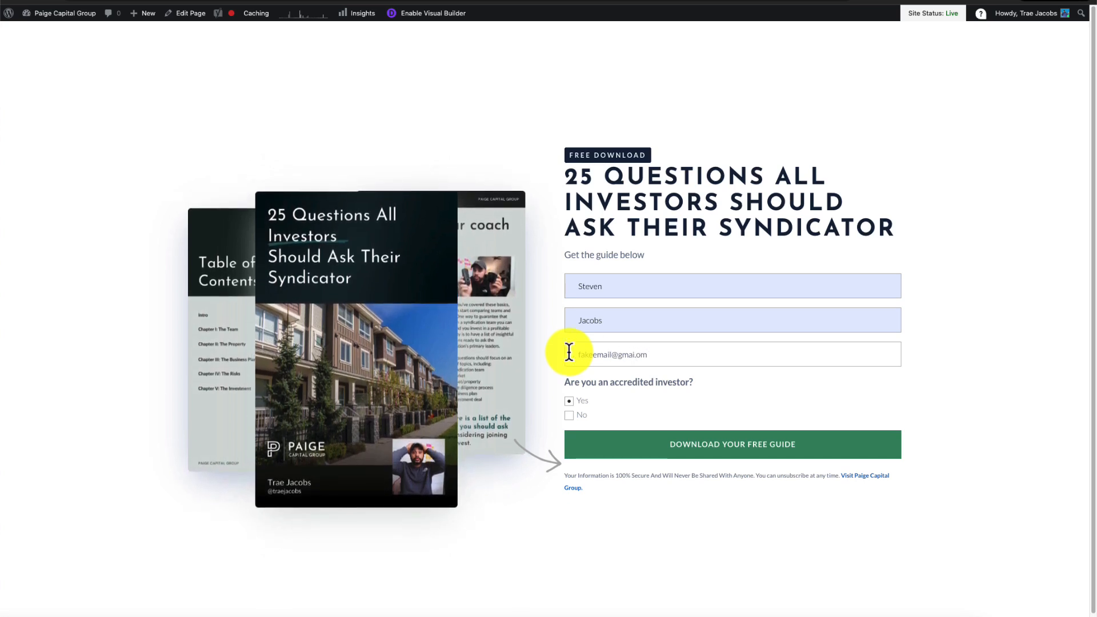
mouse_move(654, 358)
left_mouse_down()
mouse_move(627, 349)
mouse_move(637, 353)
left_mouse_up()
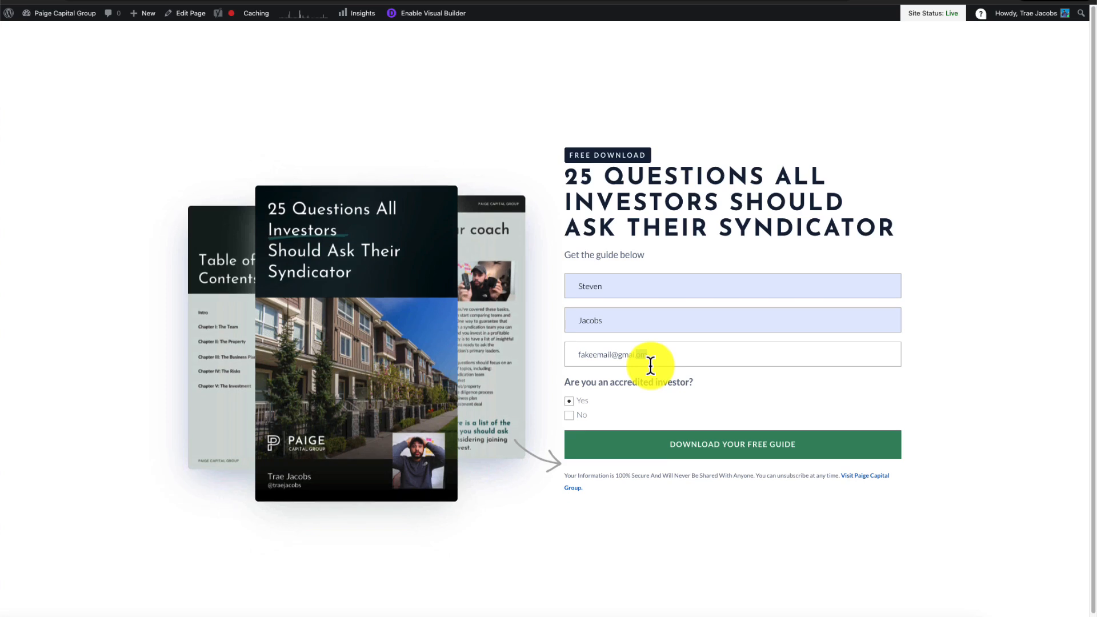
type("l.com")
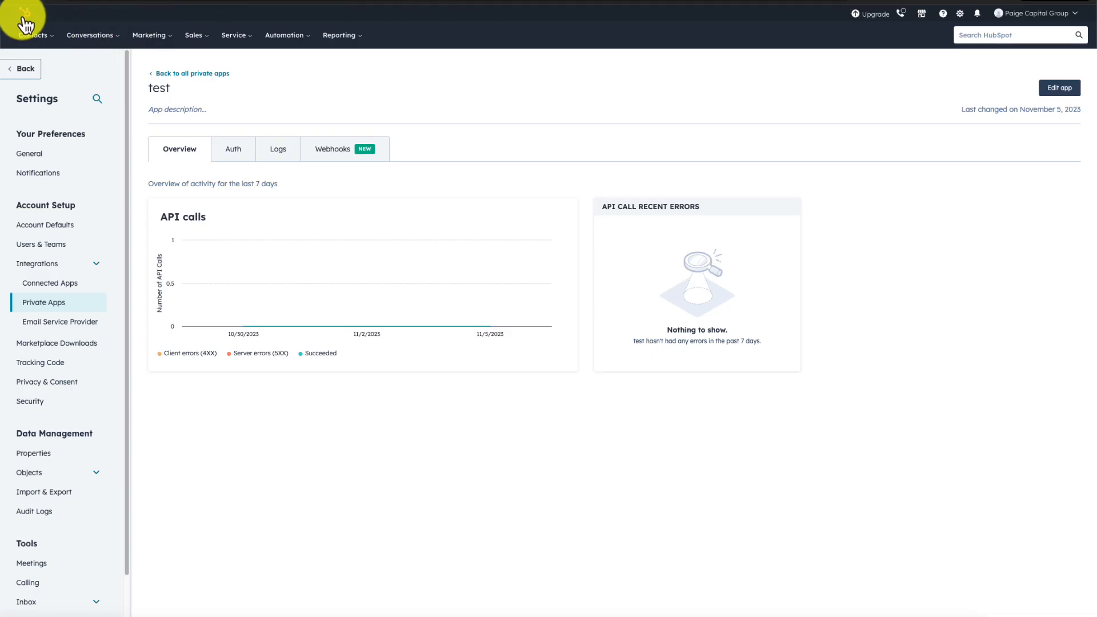
- Open HubSpot's Contacts list from the Contacts menu
left_click(39, 37)
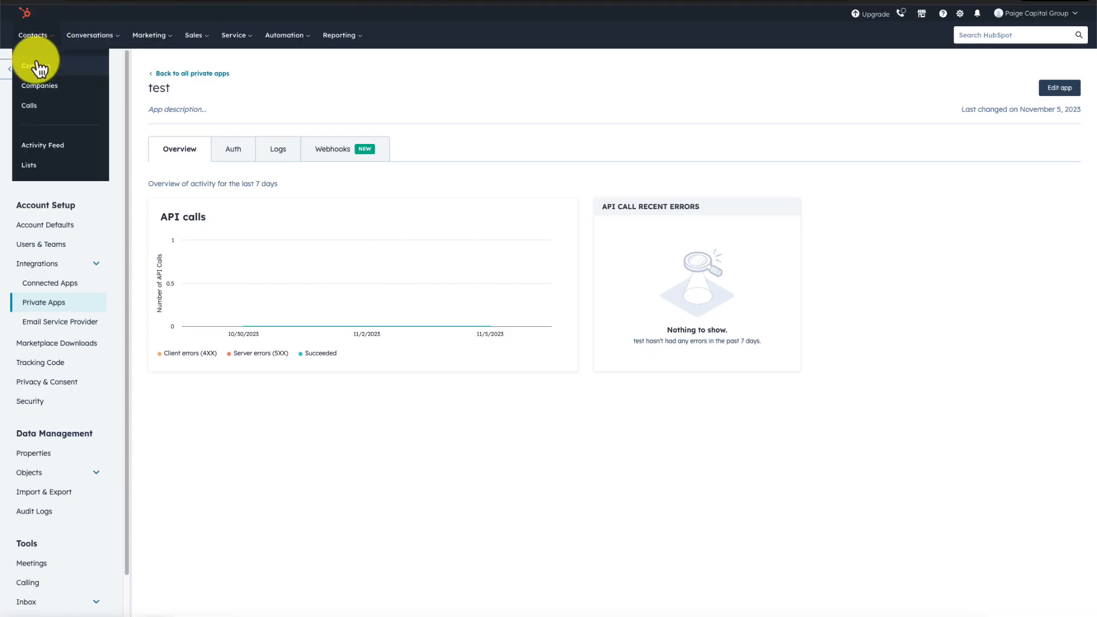
left_click(36, 67)
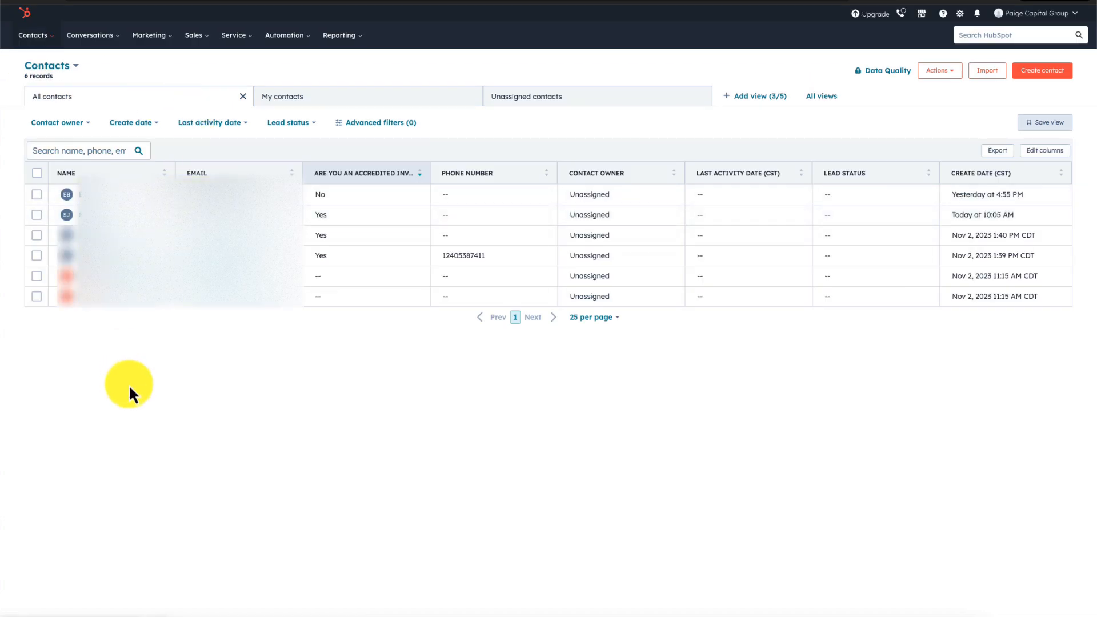